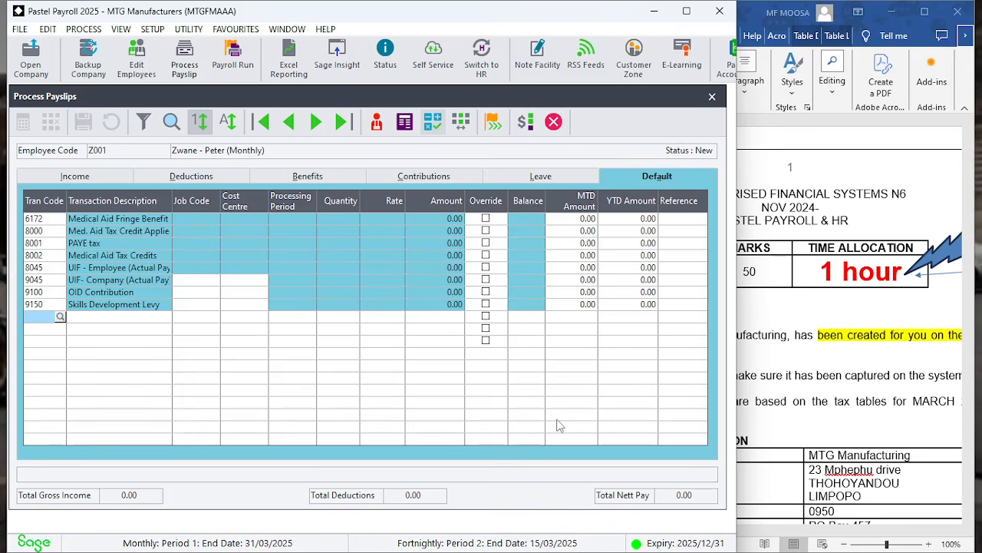
key(XF86AudioLowerVolume)
key(XF86AudioLowerVolume)
key(XF86AudioLowerVolume)
key(XF86AudioLowerVolume)
key(XF86AudioLowerVolume)
key(XF86AudioLowerVolume)
key(XF86AudioLowerVolume)
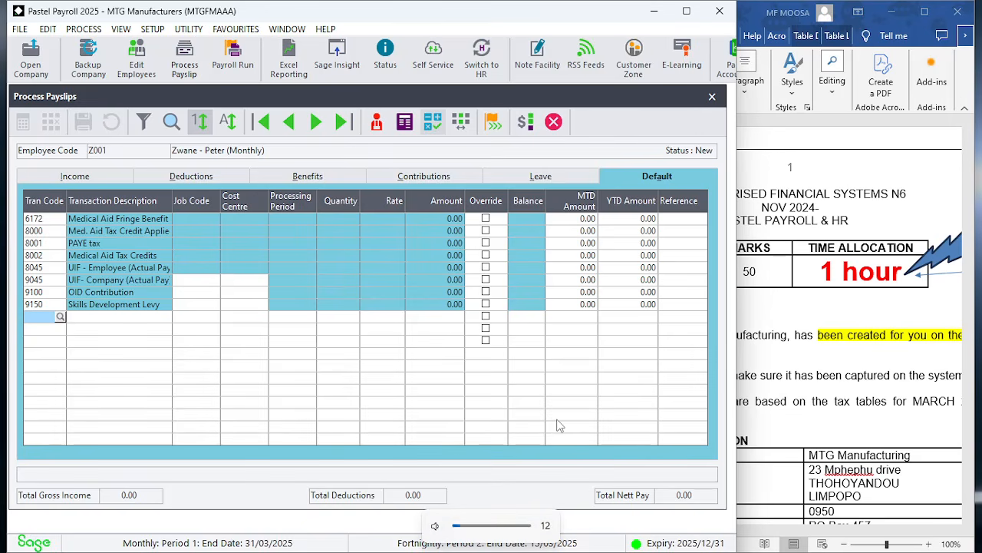
Scroll through the exam paper's company, employee, leave and transaction code information
click(819, 335)
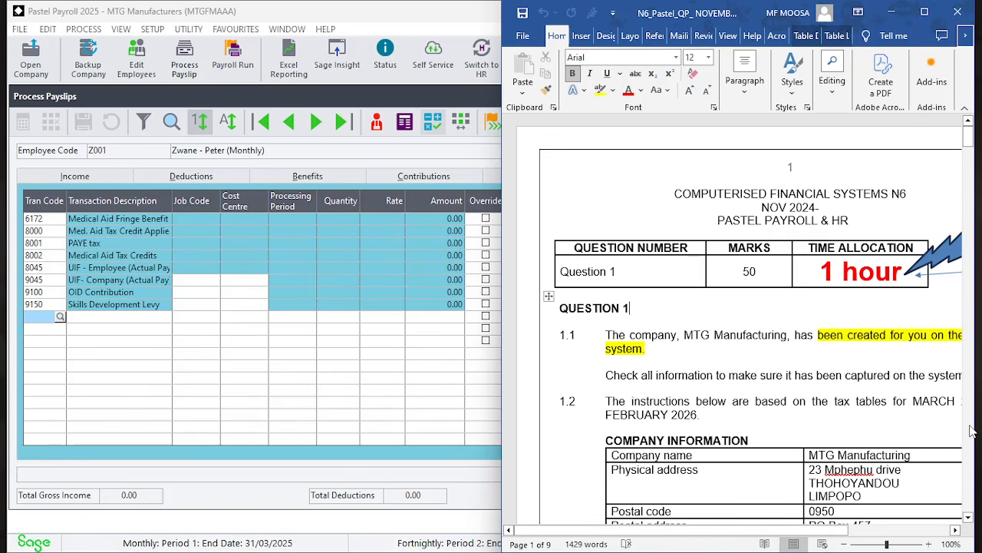
scroll(972, 431, down, 10)
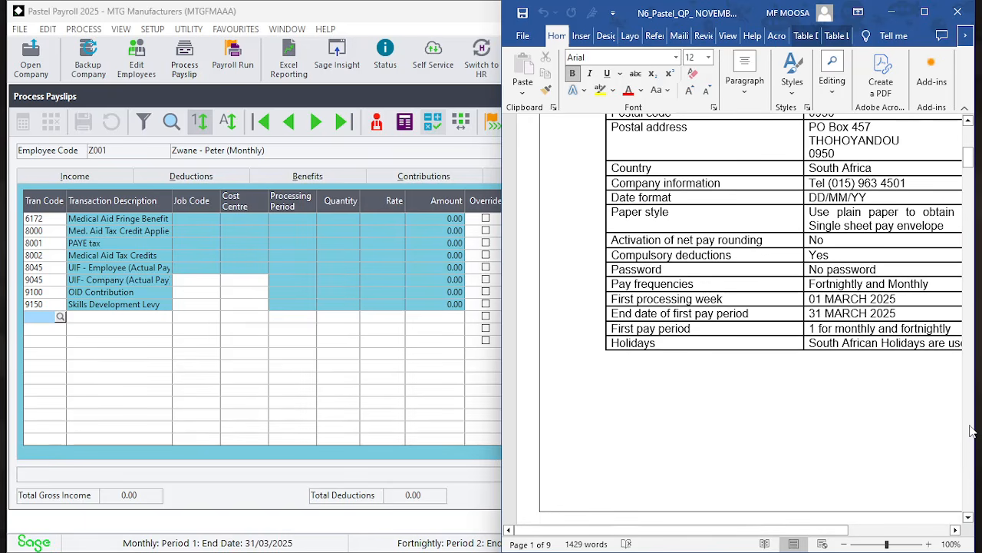
scroll(971, 431, down, 8)
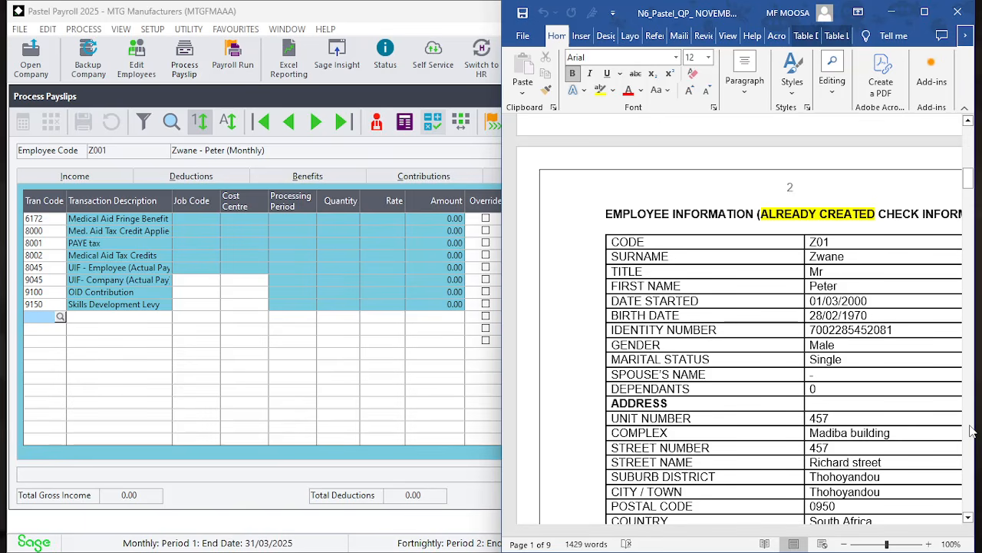
scroll(972, 431, down, 10)
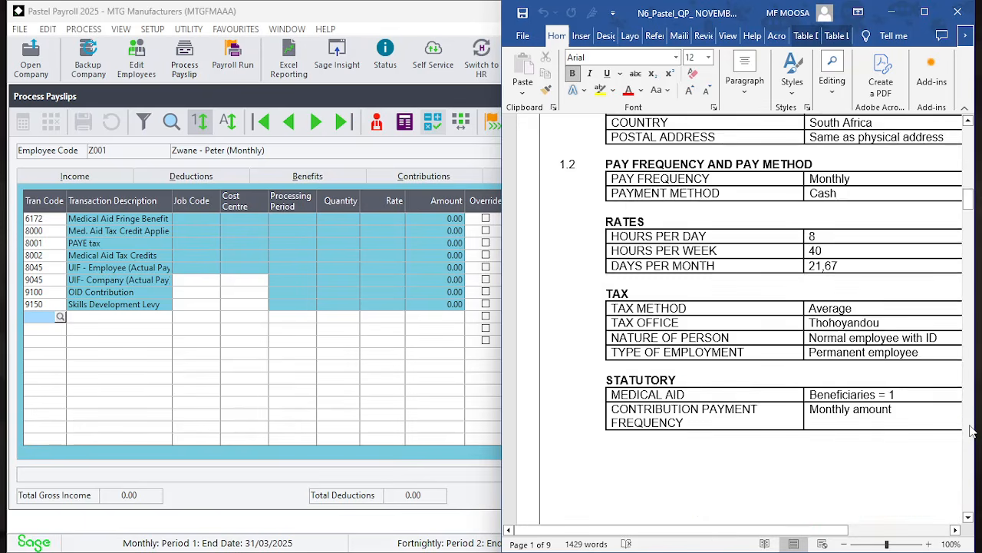
scroll(972, 431, down, 15)
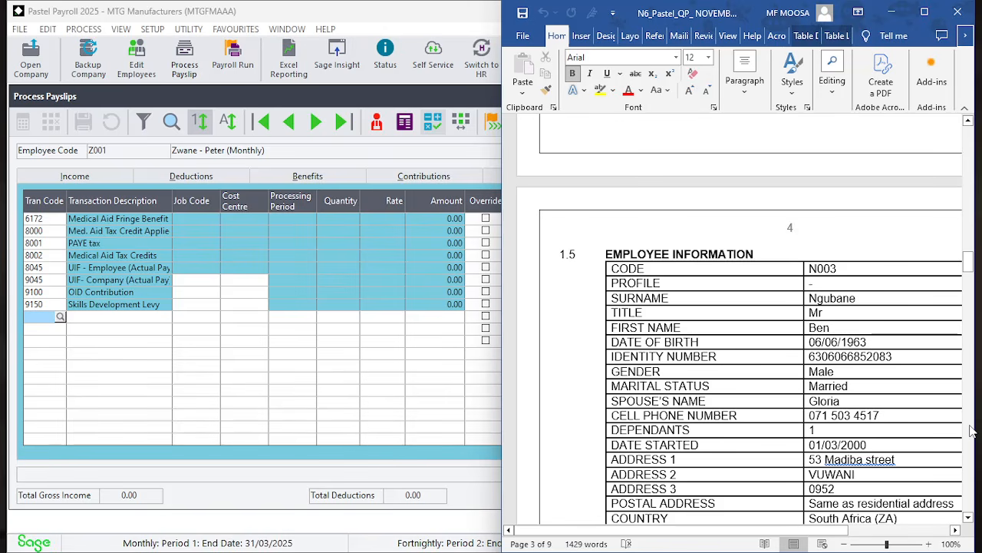
scroll(972, 431, down, 9)
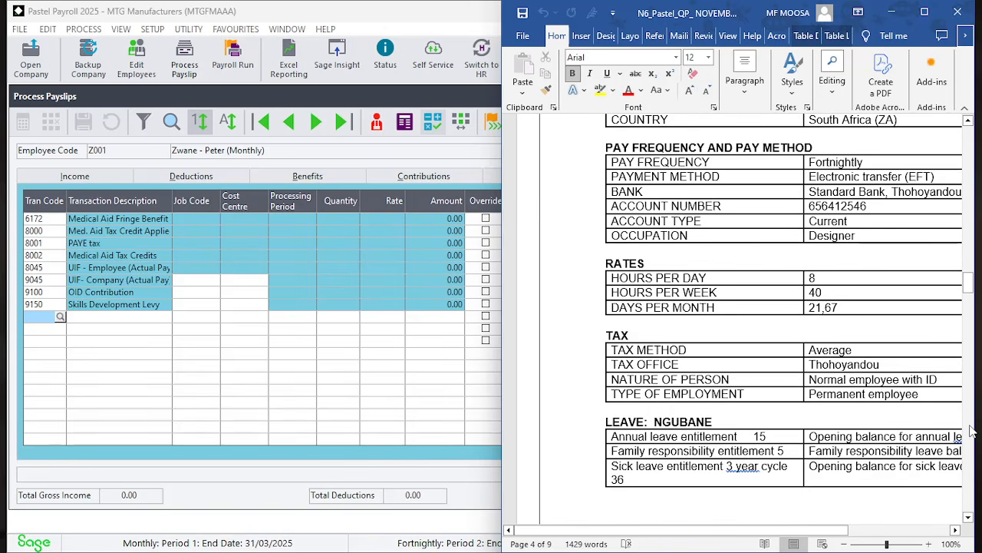
scroll(972, 431, down, 8)
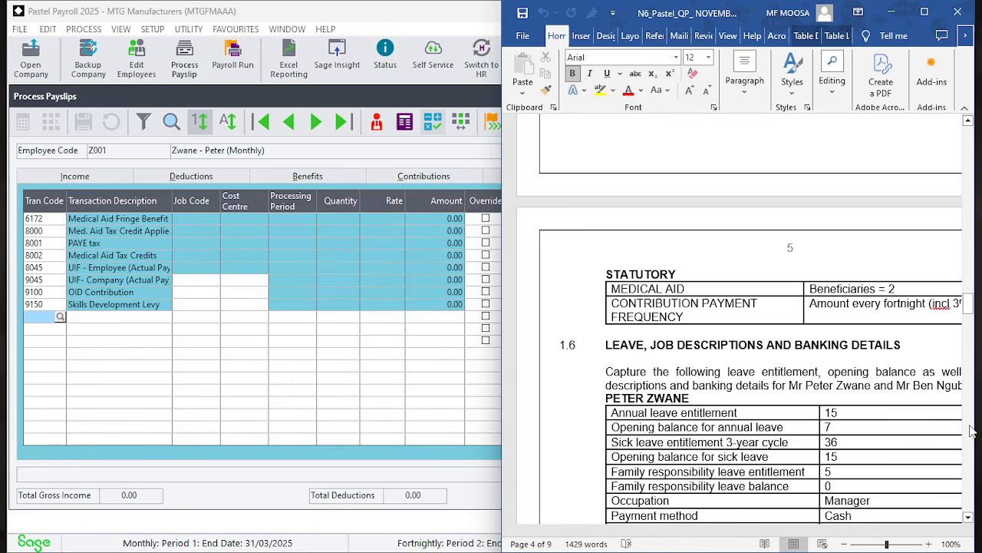
scroll(971, 432, down, 8)
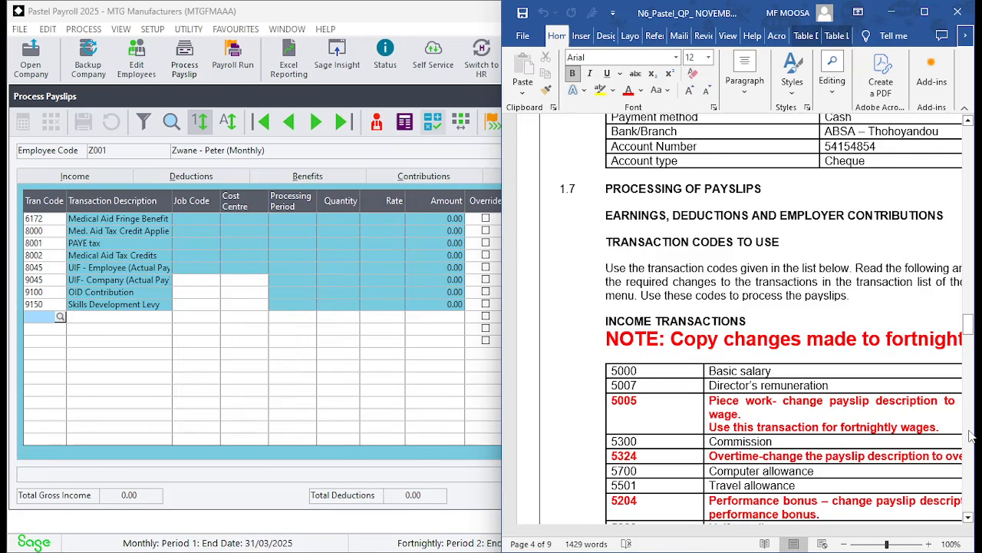
scroll(971, 436, down, 10)
scroll(972, 444, down, 9)
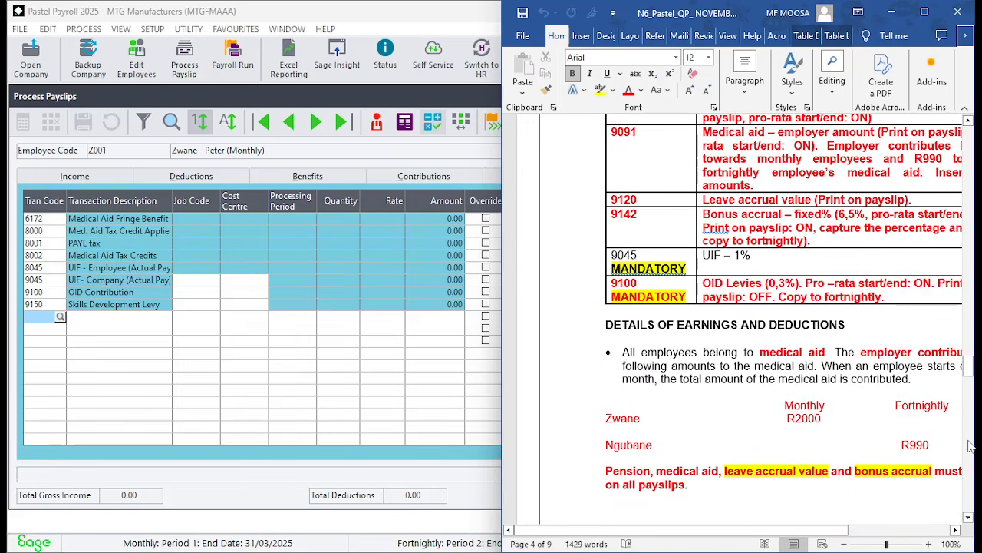
scroll(970, 459, down, 5)
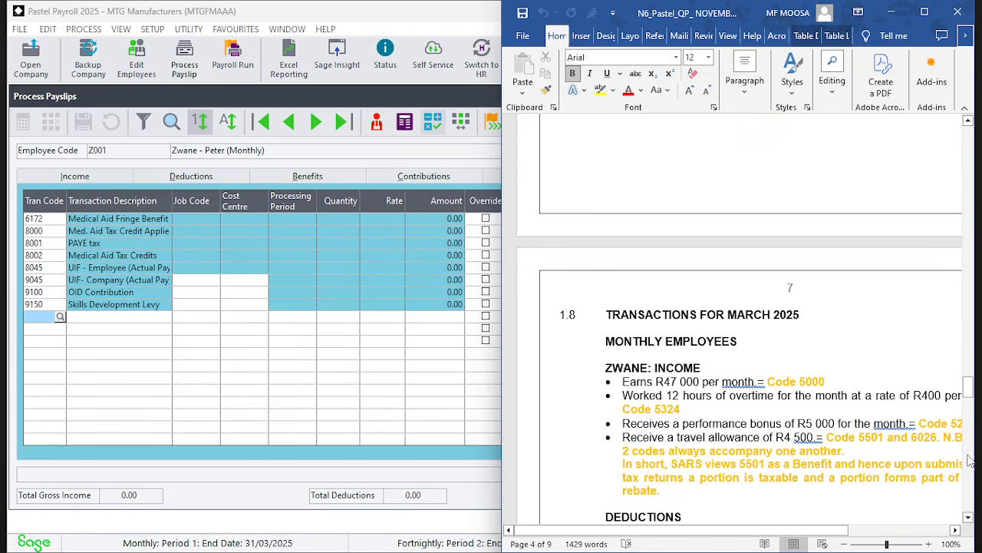
Read the March 2025 income, deduction, benefit and leave transactions for Zwane in the exam paper
click(968, 518)
click(969, 517)
click(968, 517)
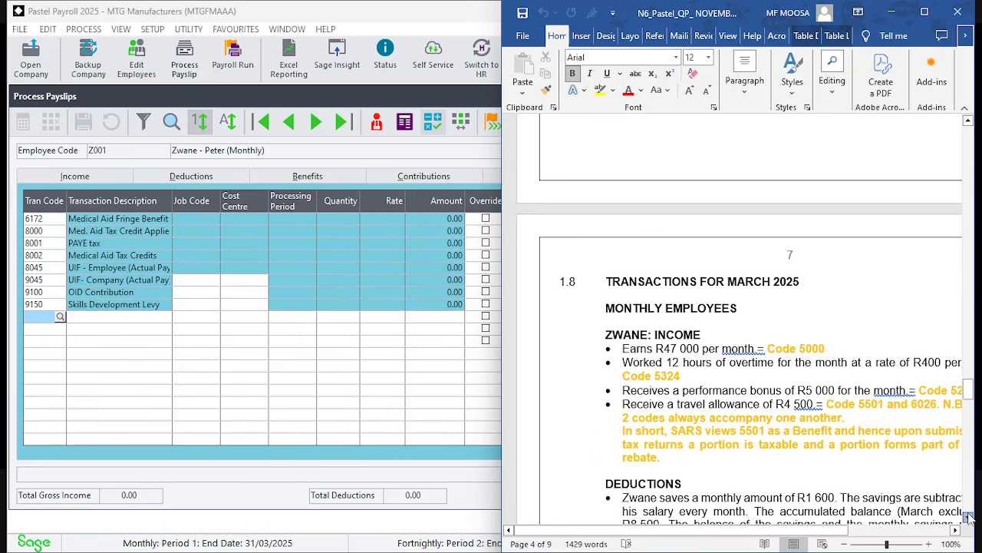
click(968, 517)
click(969, 517)
click(969, 517)
click(969, 517)
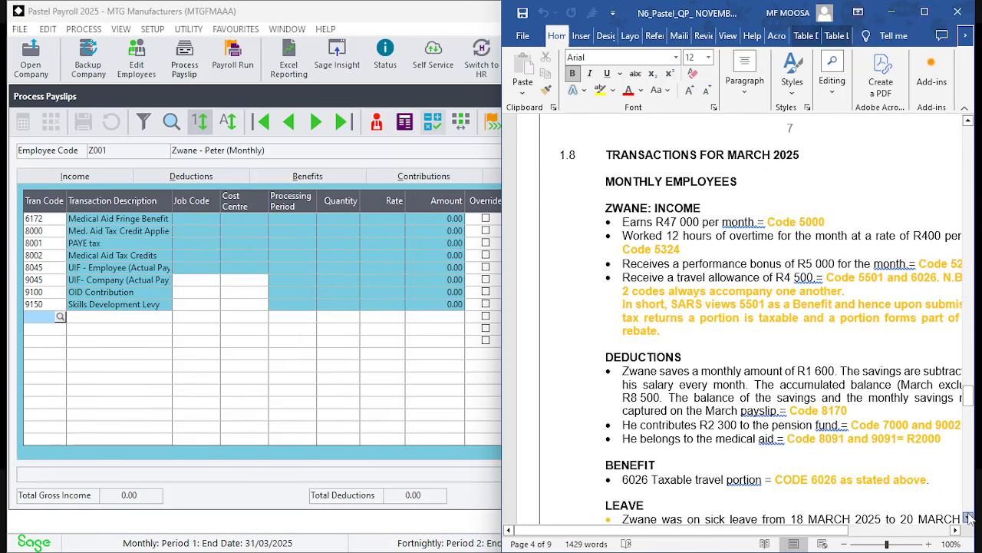
click(968, 517)
click(969, 517)
click(969, 517)
click(968, 517)
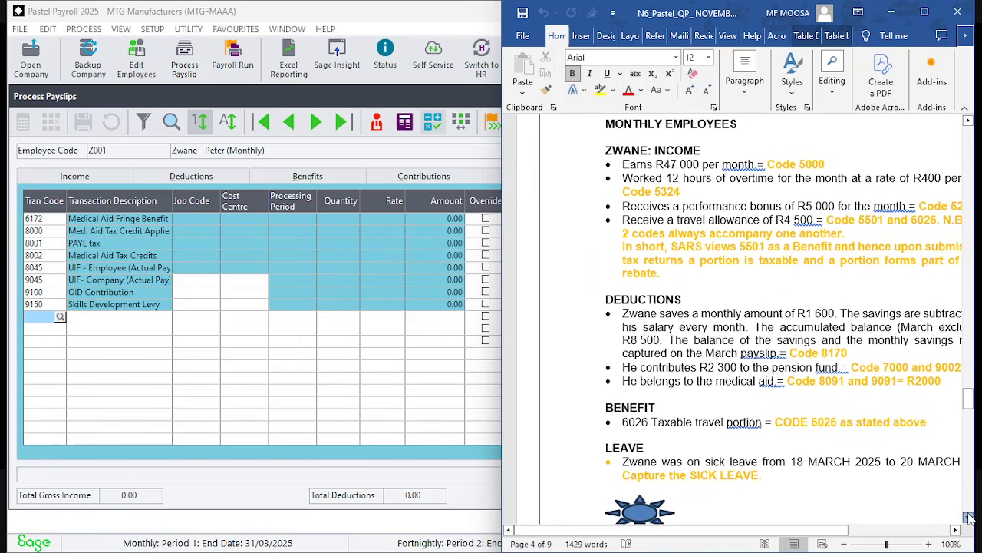
click(969, 518)
click(969, 517)
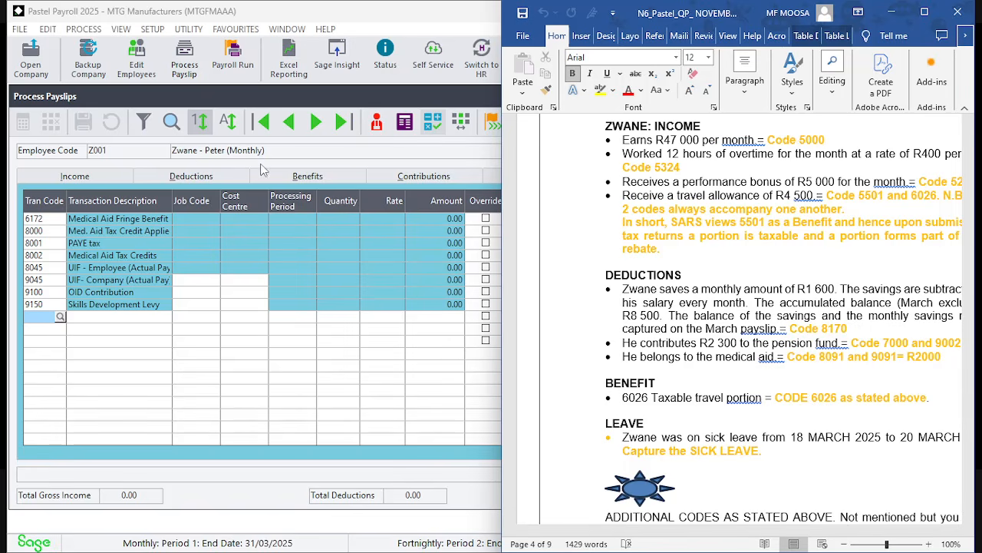
click(238, 330)
key(Return)
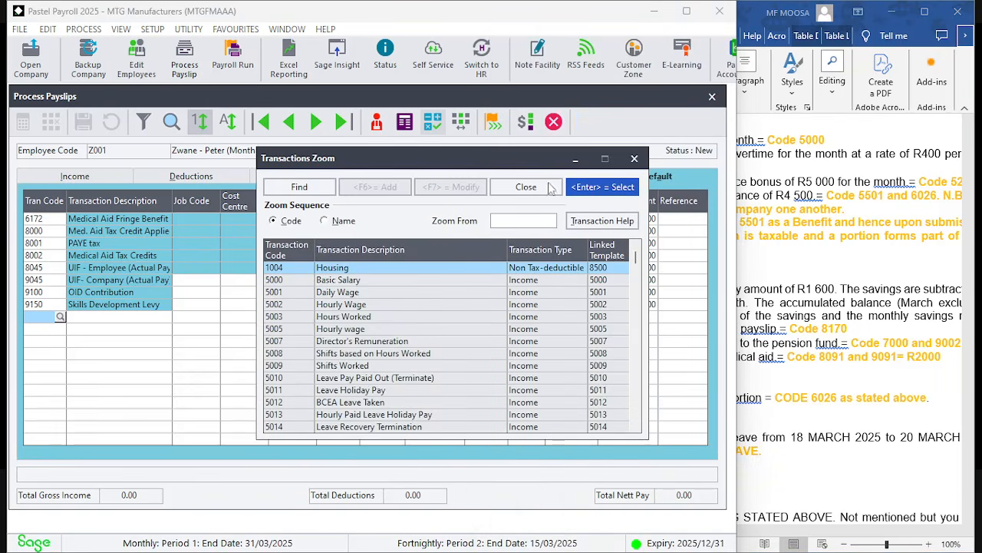
click(634, 158)
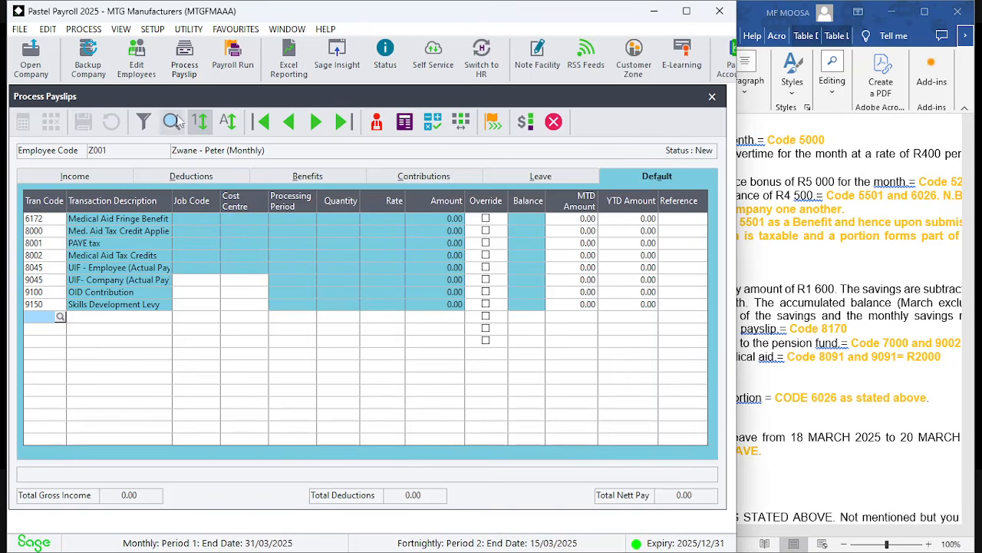
Open Ngubane's processed fortnightly payslip and scroll through its transactions for reference
click(171, 120)
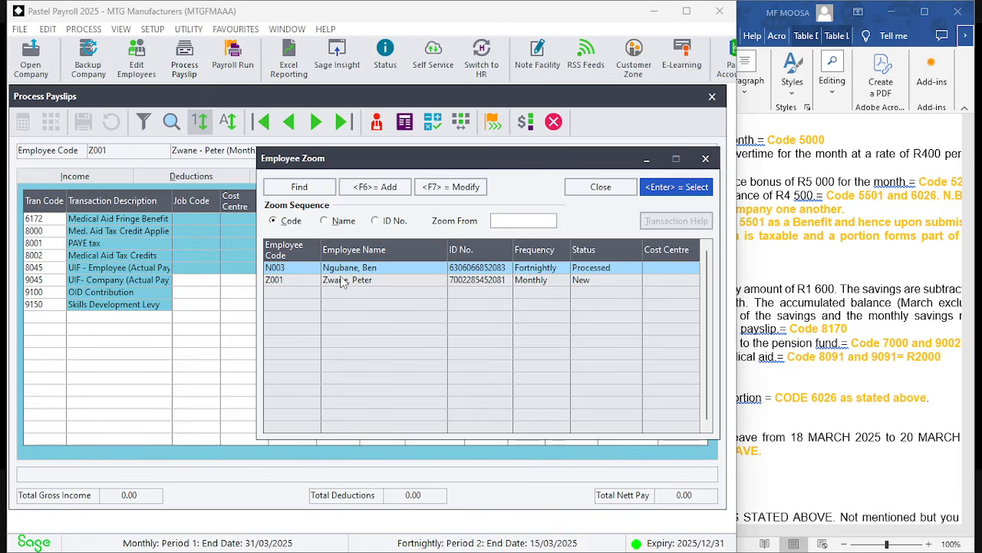
click(670, 186)
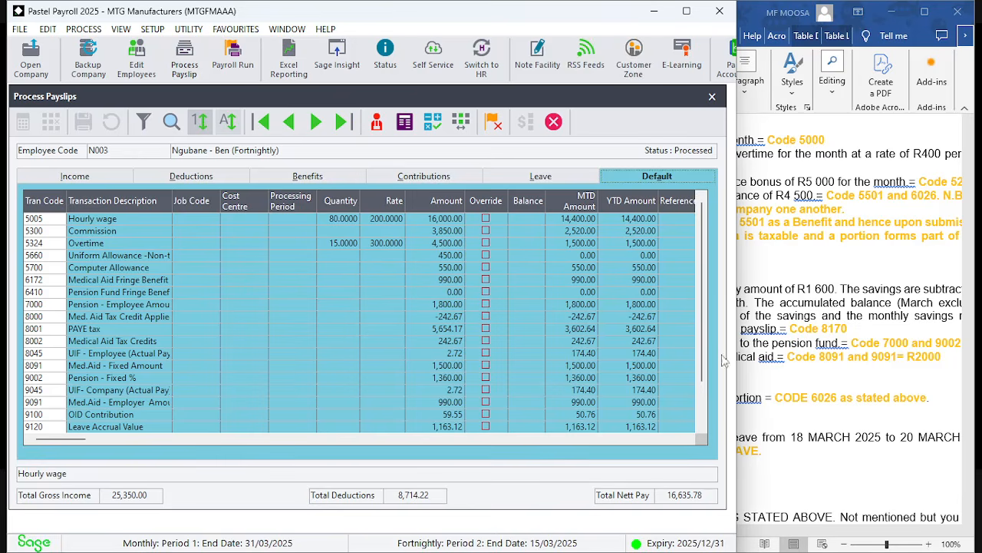
drag(702, 353, 701, 419)
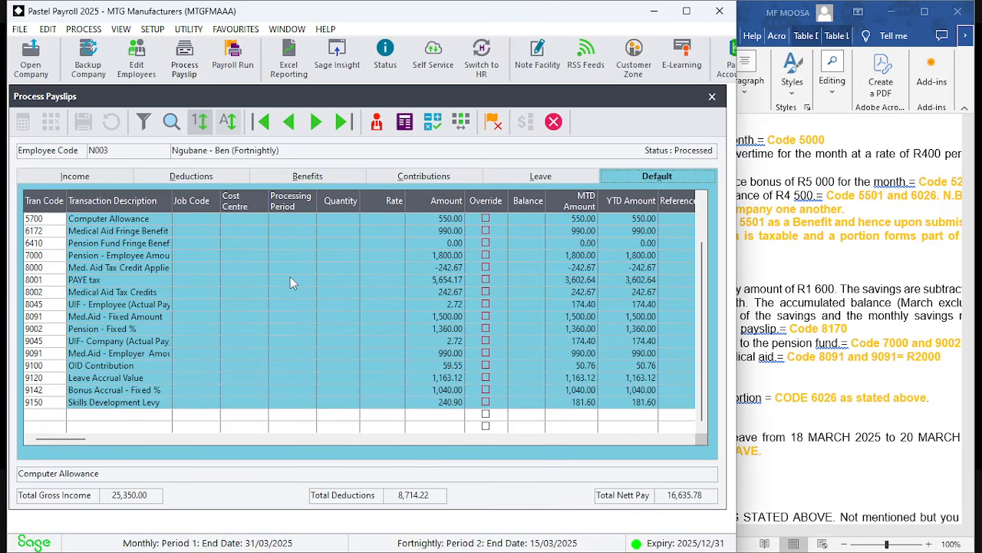
click(490, 129)
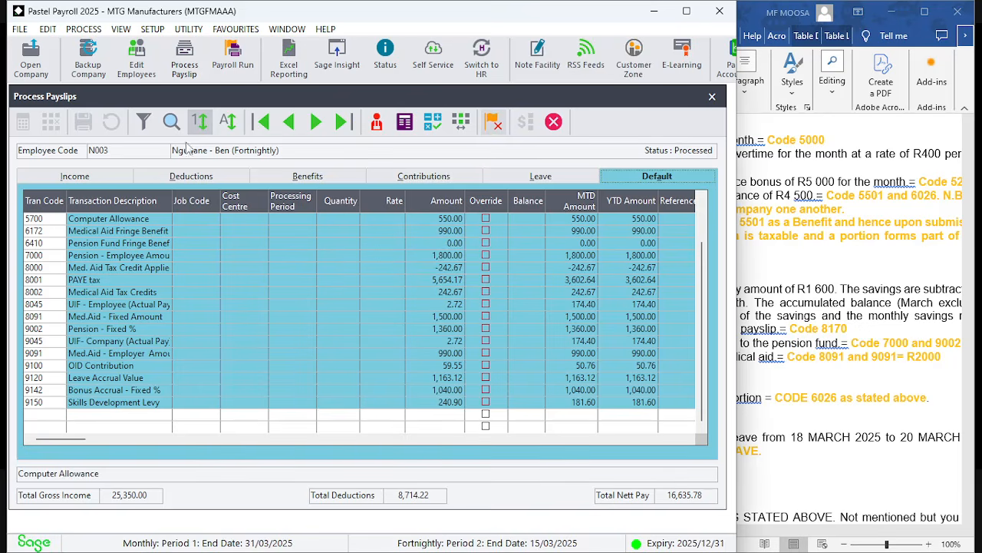
click(172, 123)
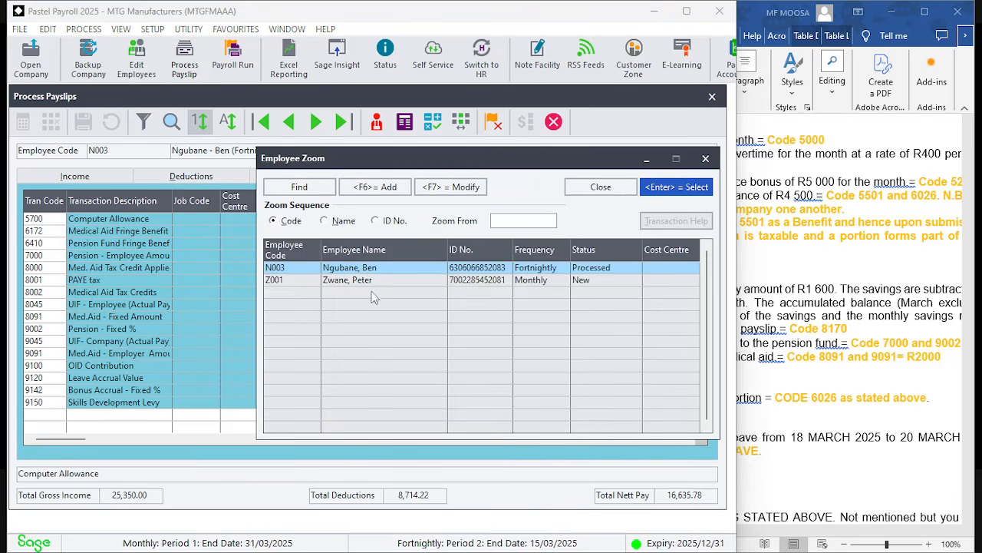
click(387, 280)
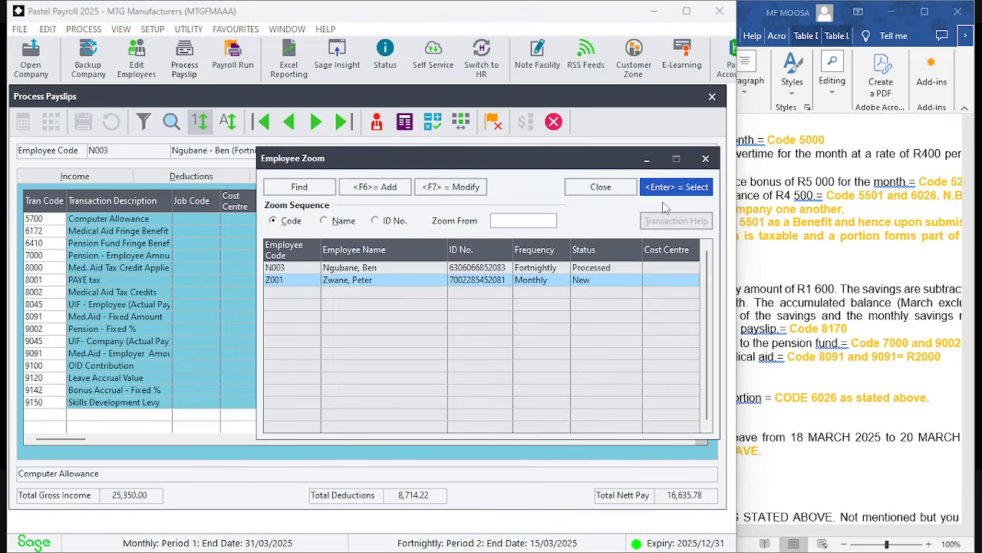
click(689, 188)
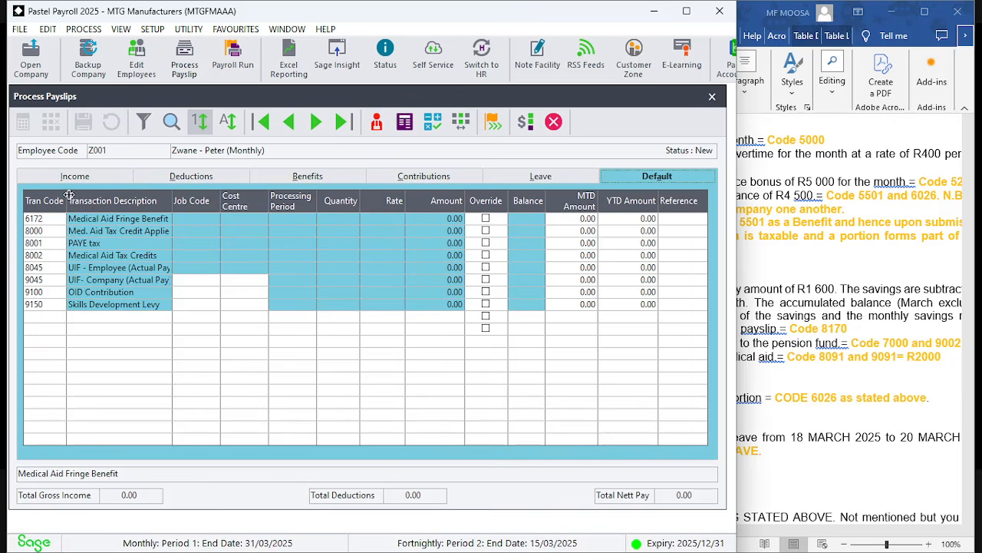
Add transaction code 5000 Basic Salary to Zwane's payslip with an amount of 47000, applying it to the current period
click(52, 324)
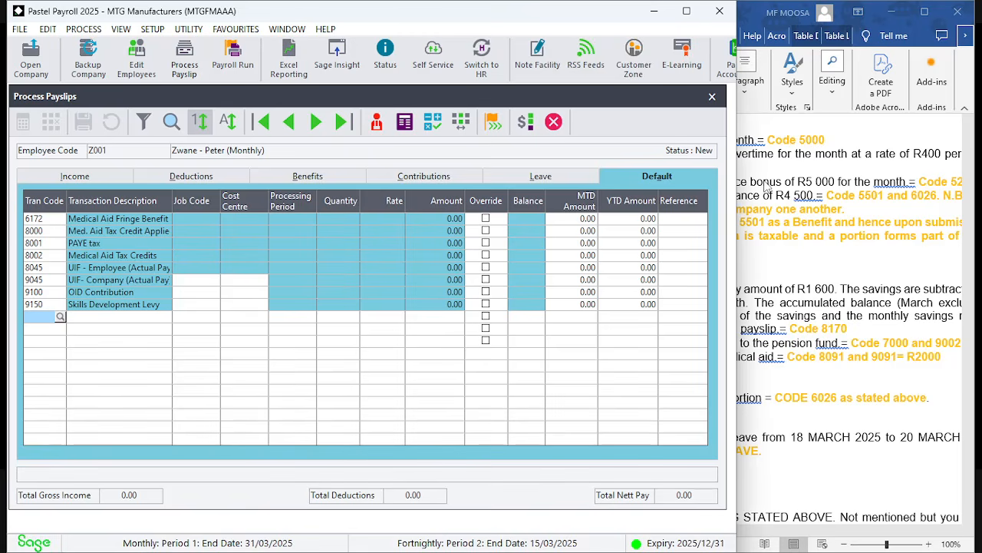
text(5000)
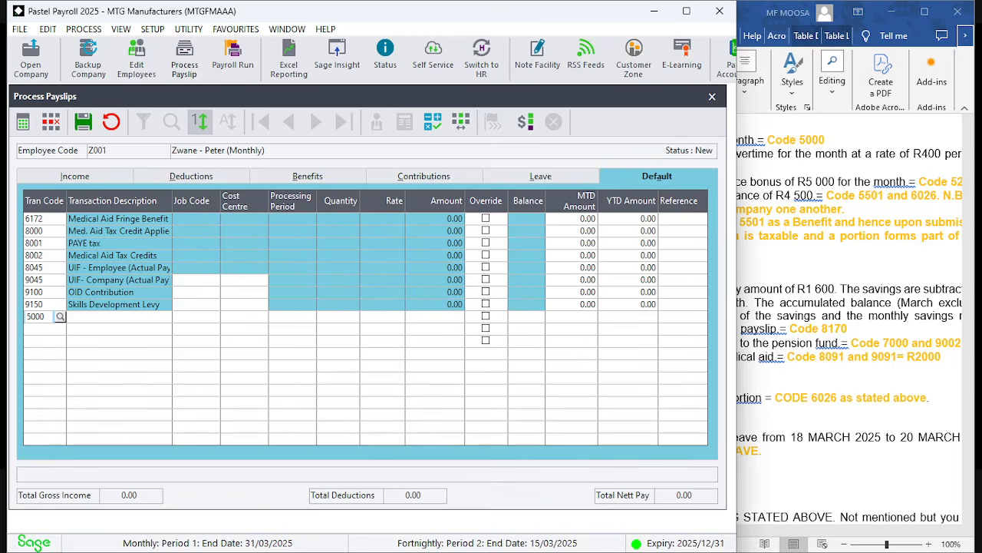
key(Tab)
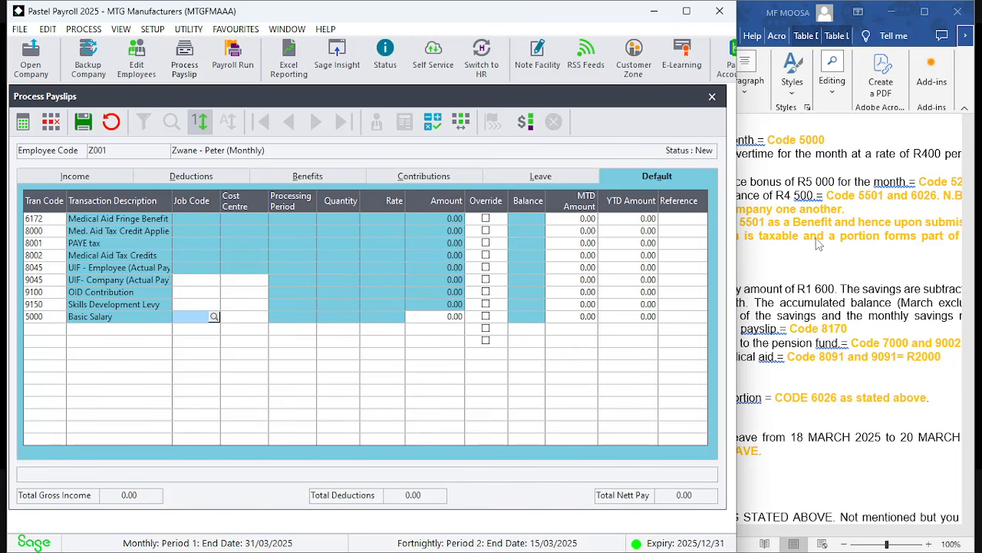
click(808, 263)
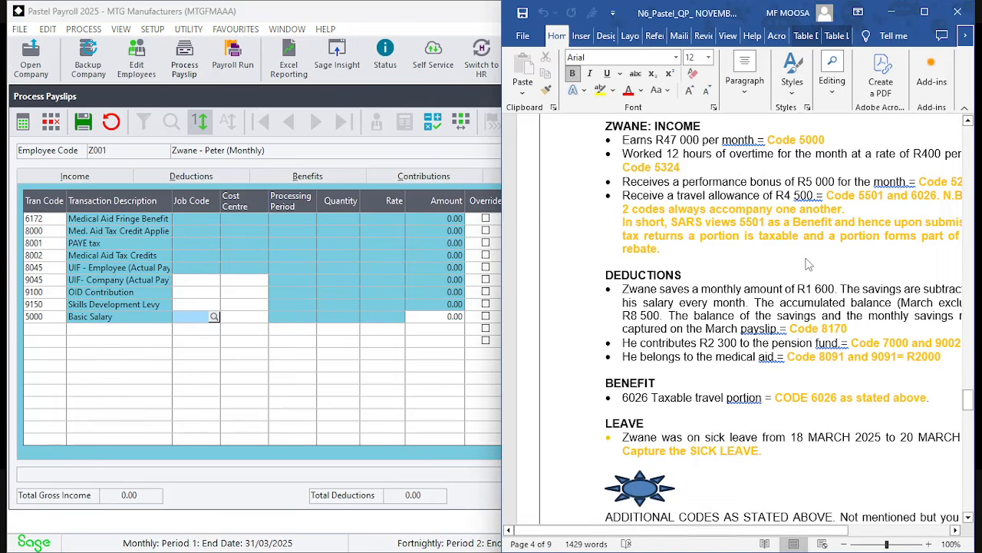
click(452, 318)
text(47000)
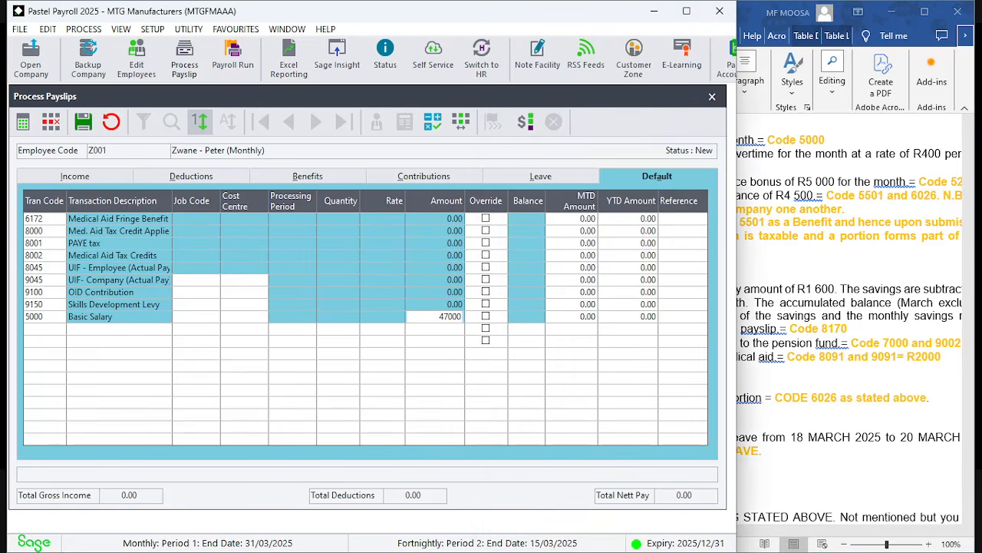
click(451, 316)
key(Return)
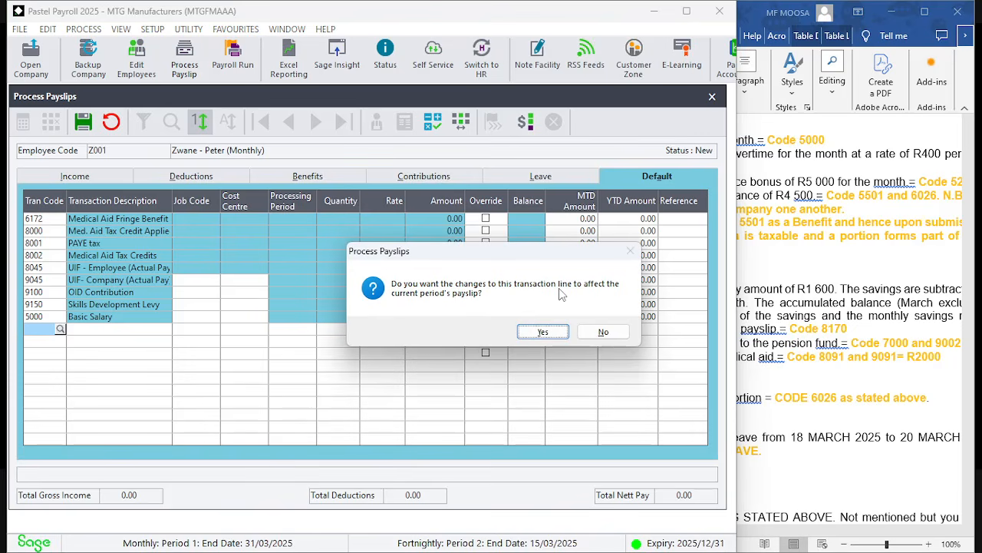
click(547, 335)
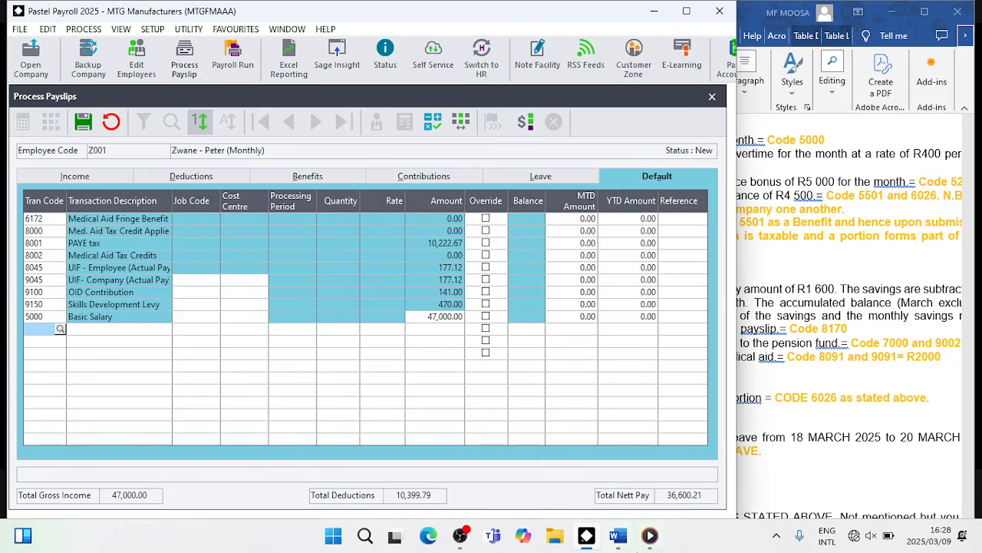
mouse_move(650, 535)
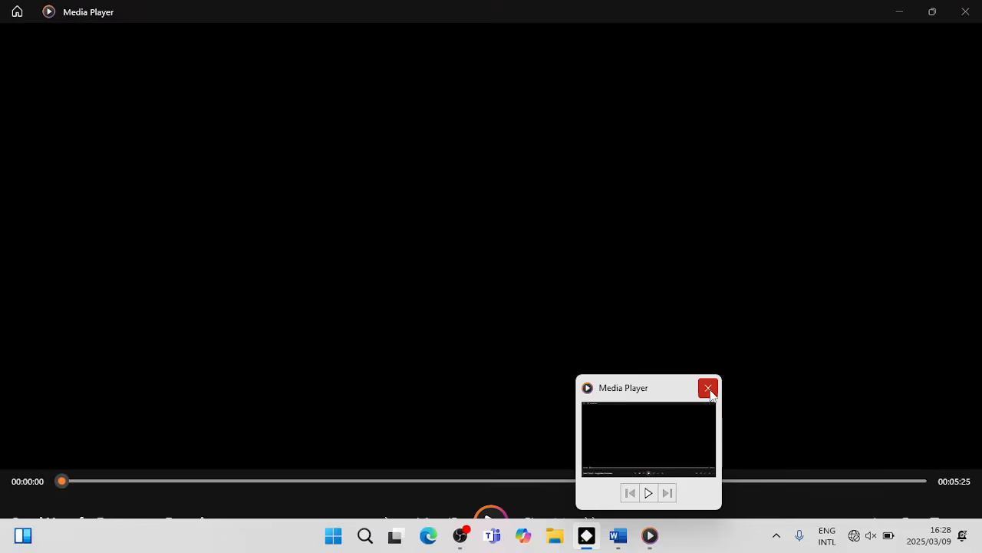
click(710, 389)
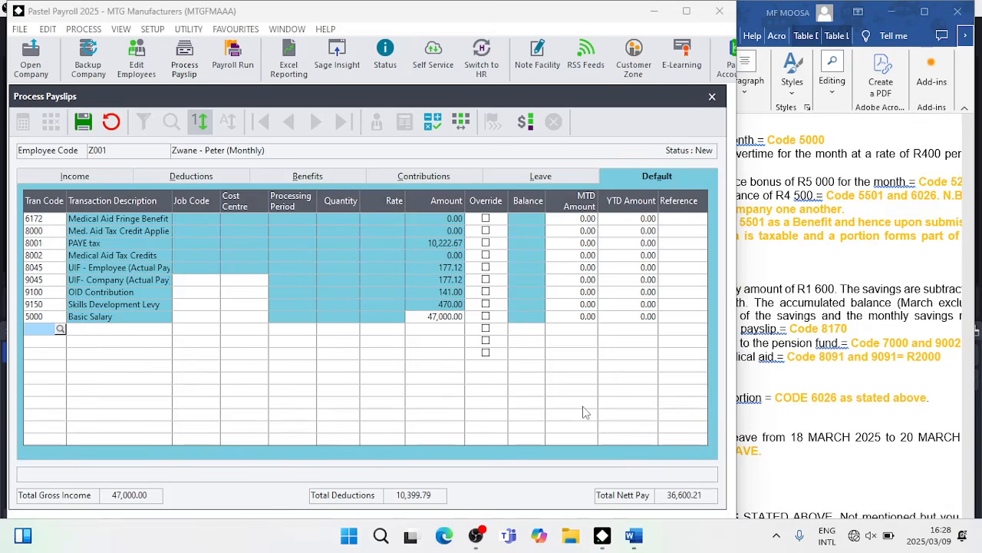
click(811, 255)
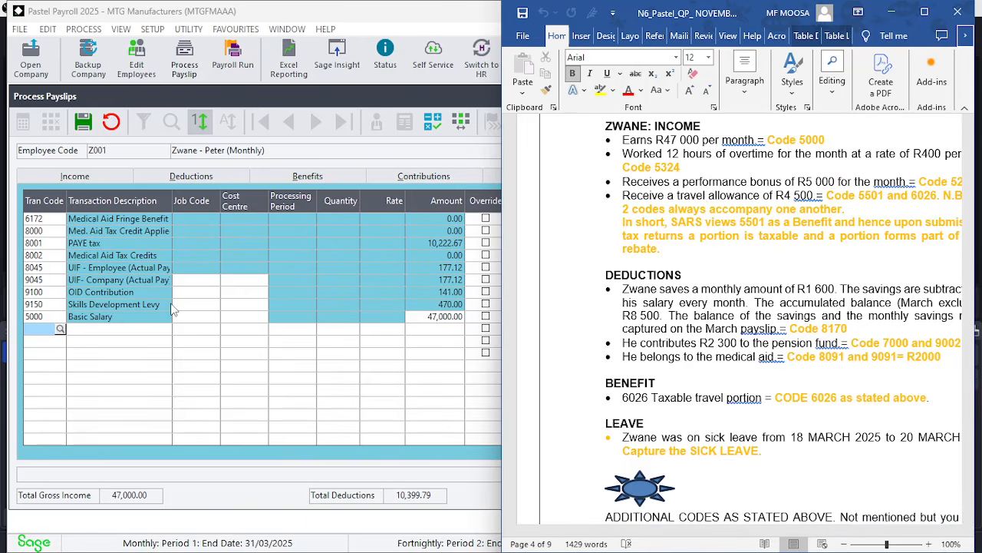
click(97, 392)
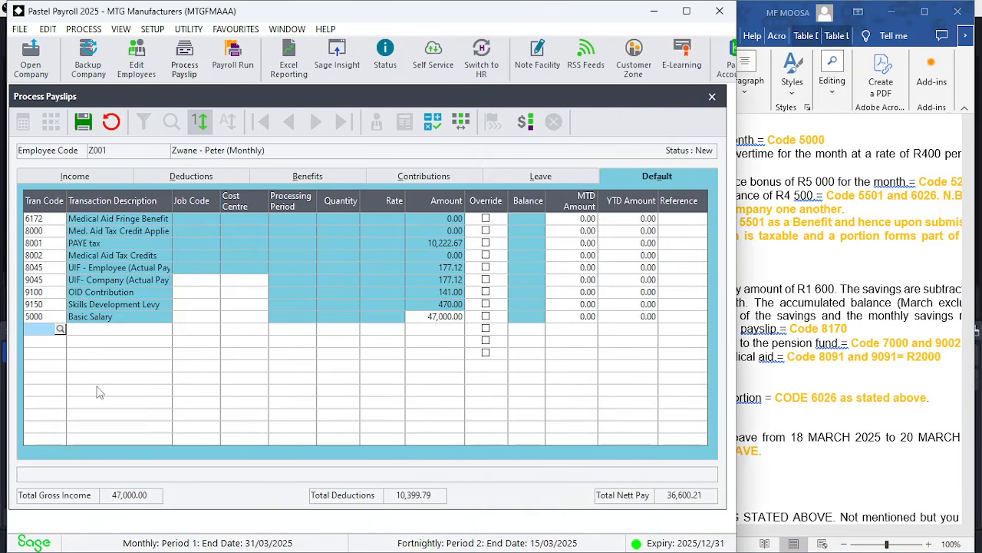
Add transaction code 5324 Overtime with a quantity of 12 hours at a rate of 400, applying it to the current period
text(5324)
key(Tab)
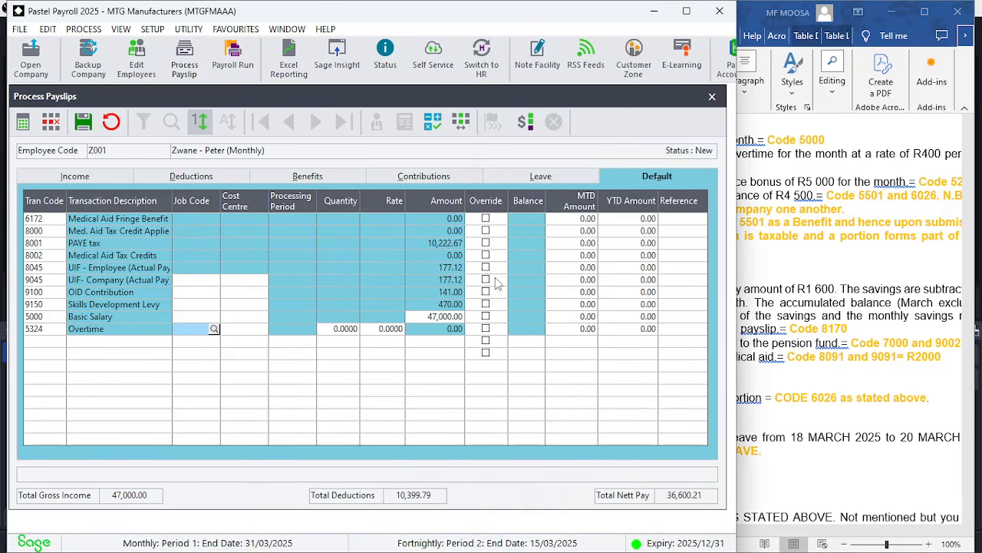
click(332, 333)
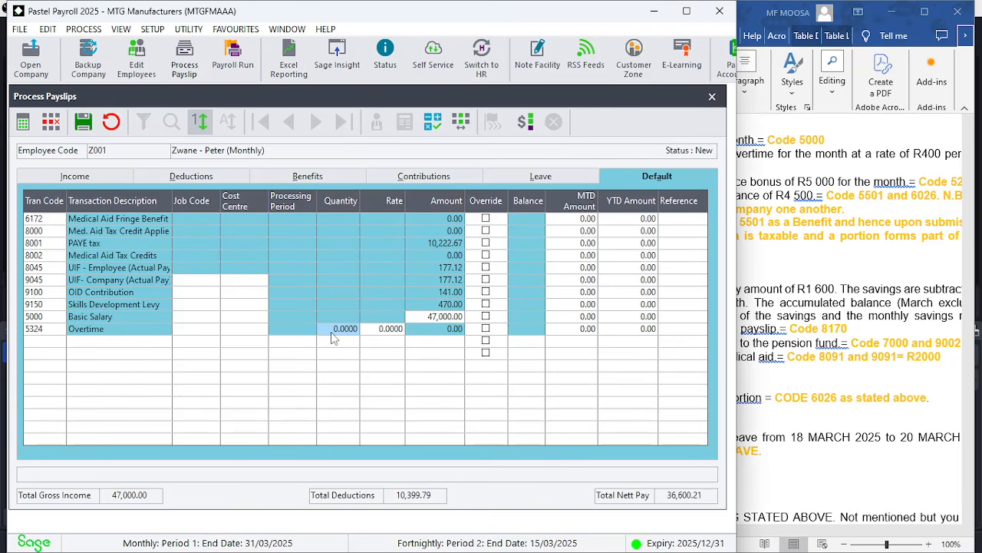
click(755, 264)
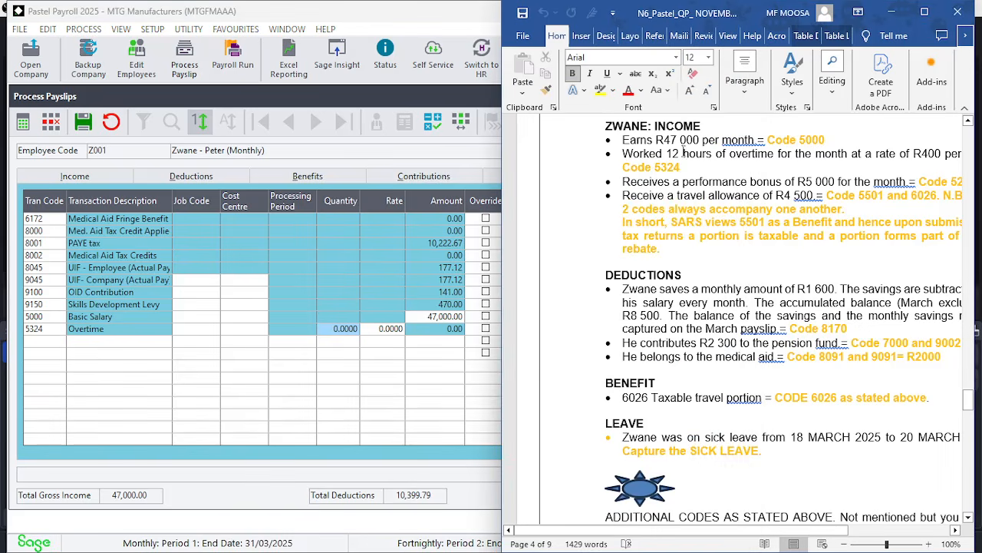
click(343, 327)
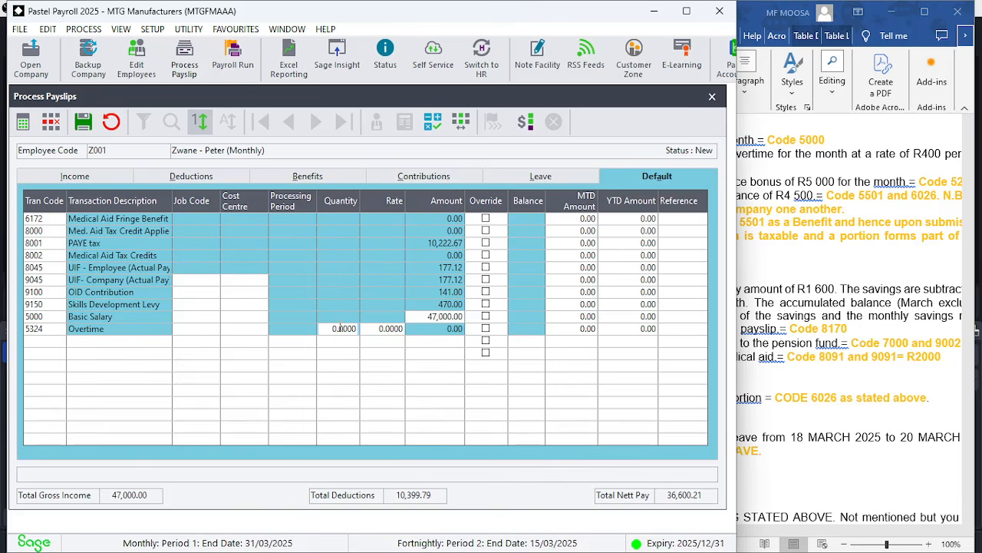
text(12)
key(Tab)
text(400)
key(Return)
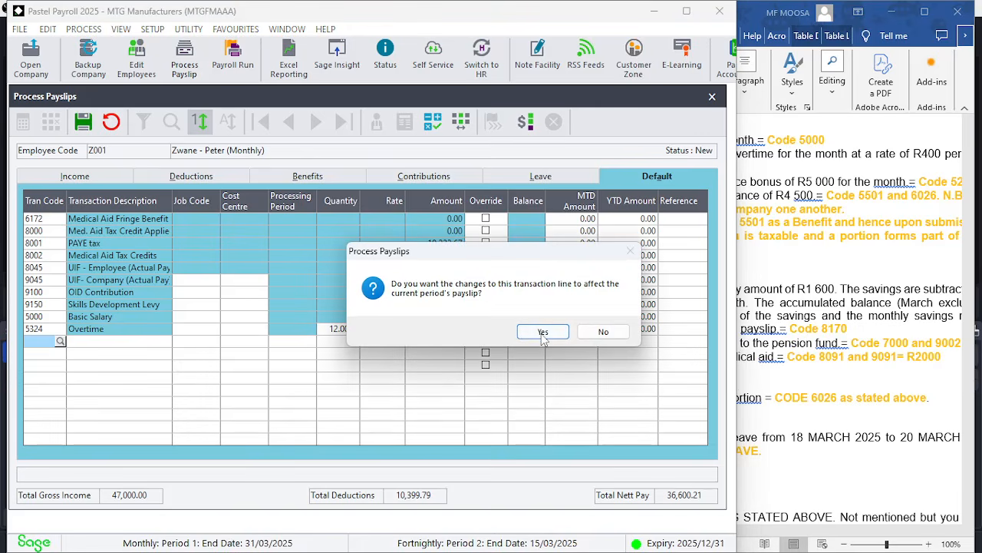
click(543, 333)
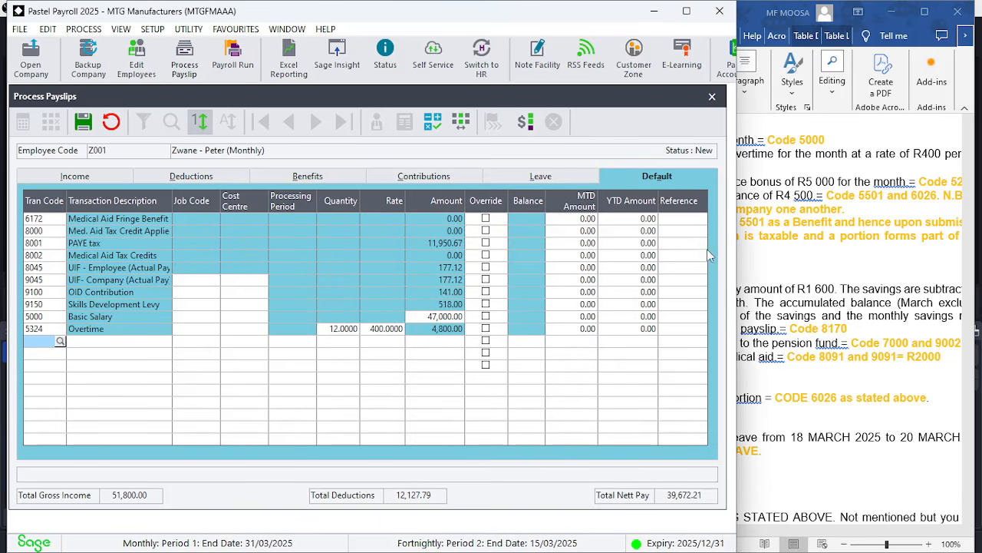
Add transaction code 5204 Performance Bonus with an amount of 5000, applying it to the current period
click(770, 262)
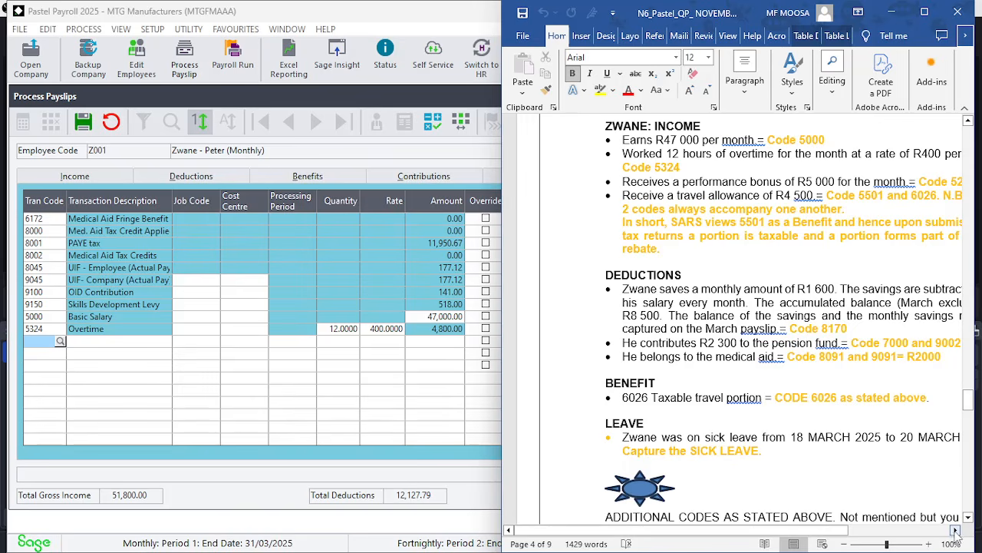
click(956, 531)
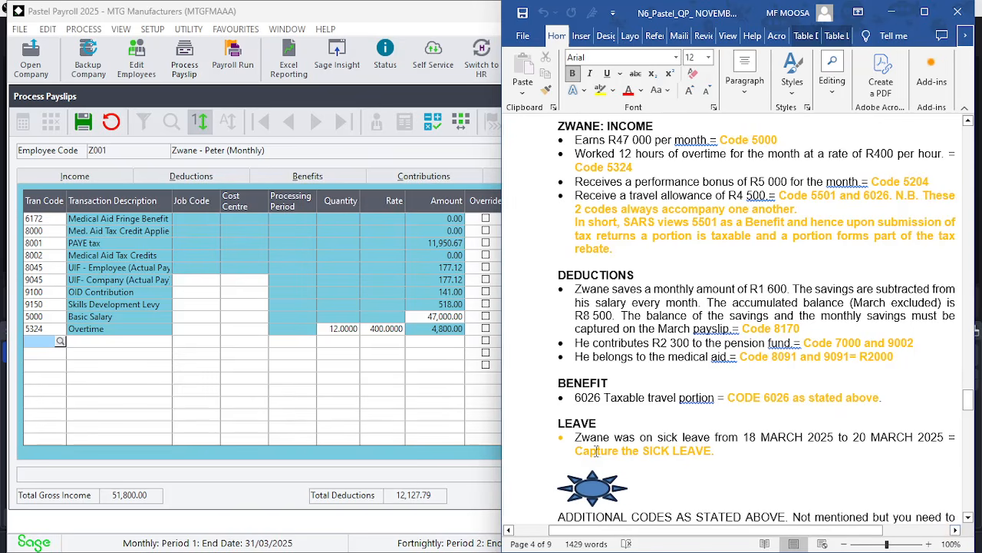
click(34, 385)
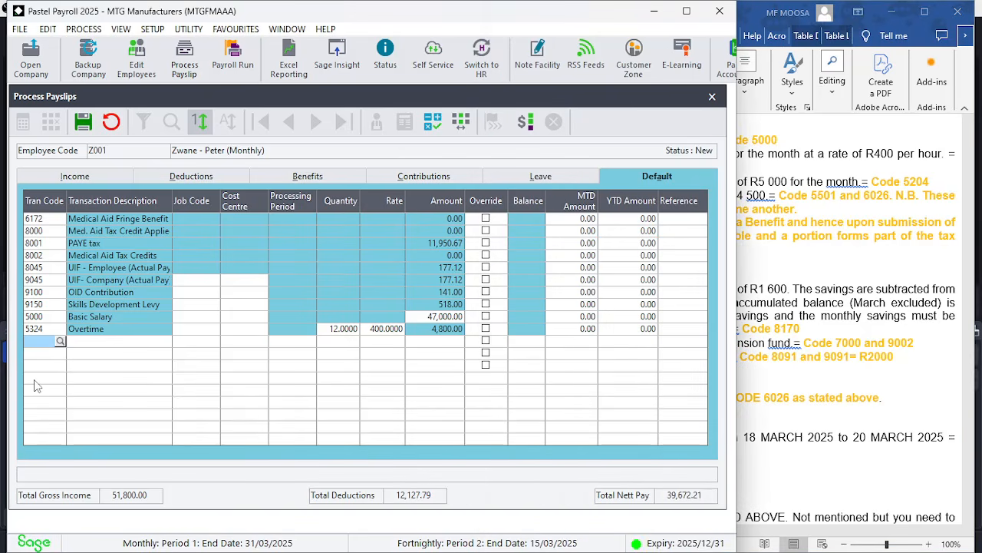
text(5204)
key(Tab)
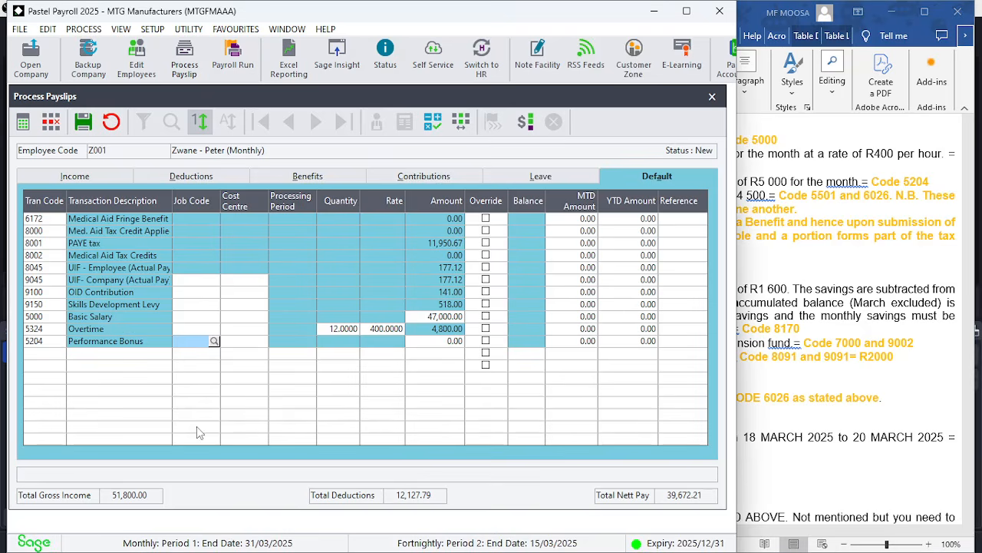
key(Tab)
key(Tab)
key(Tab)
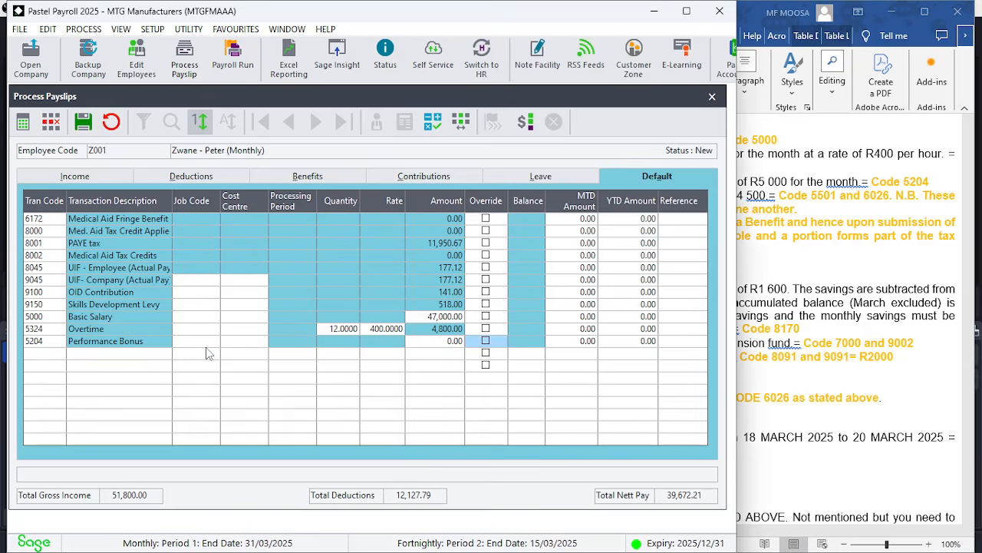
key(shift+Tab)
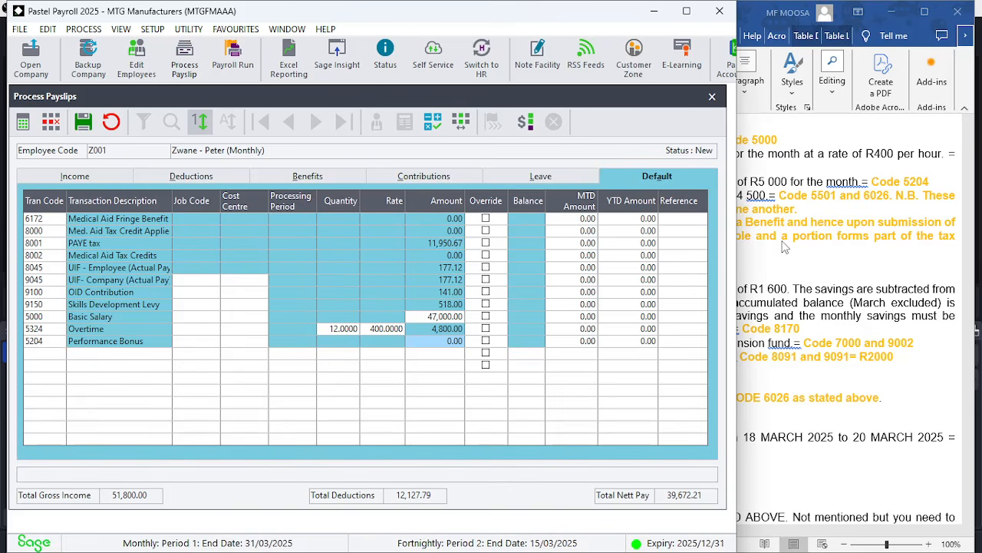
text(50)
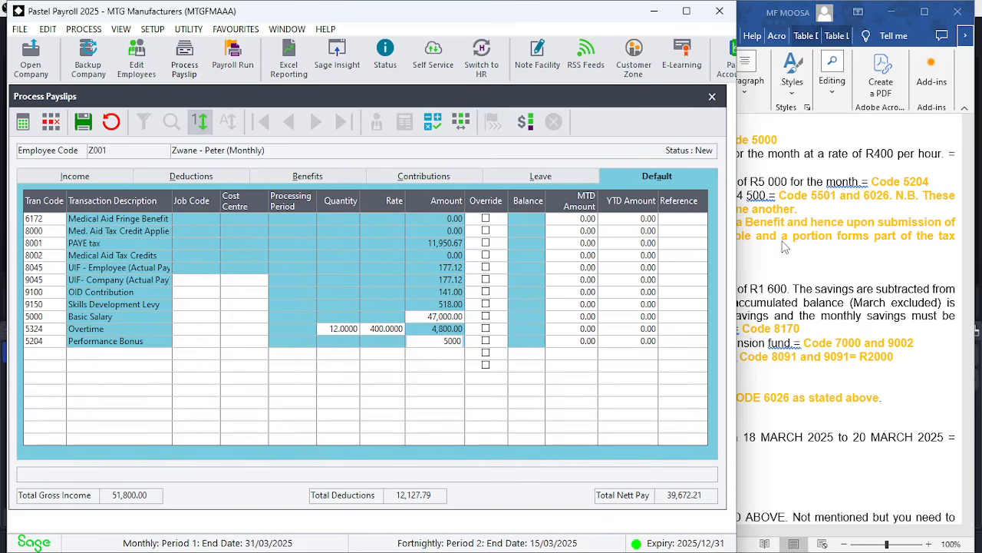
key(Return)
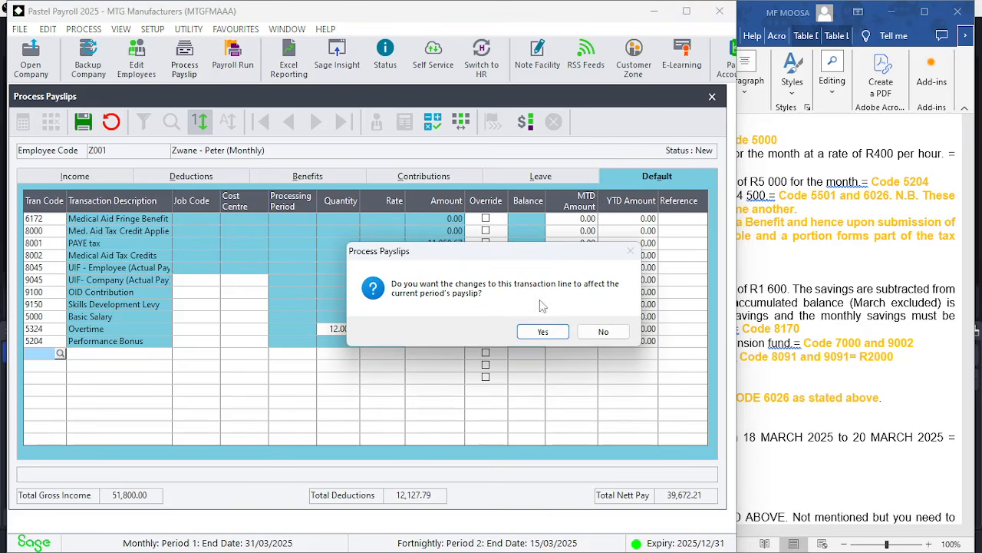
click(542, 331)
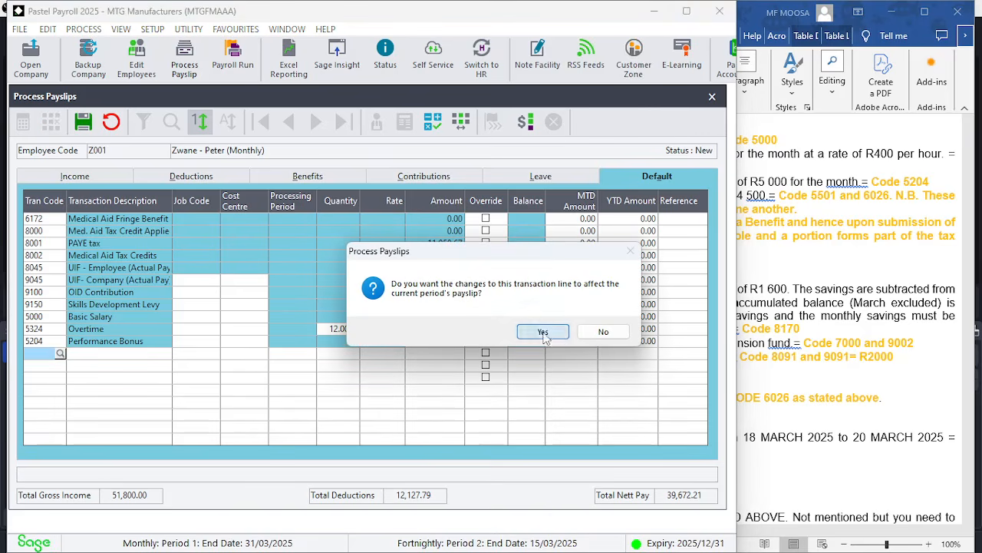
Add transaction code 5501 Travel Allowance 1 with an amount of 4500 to the payslip
click(798, 285)
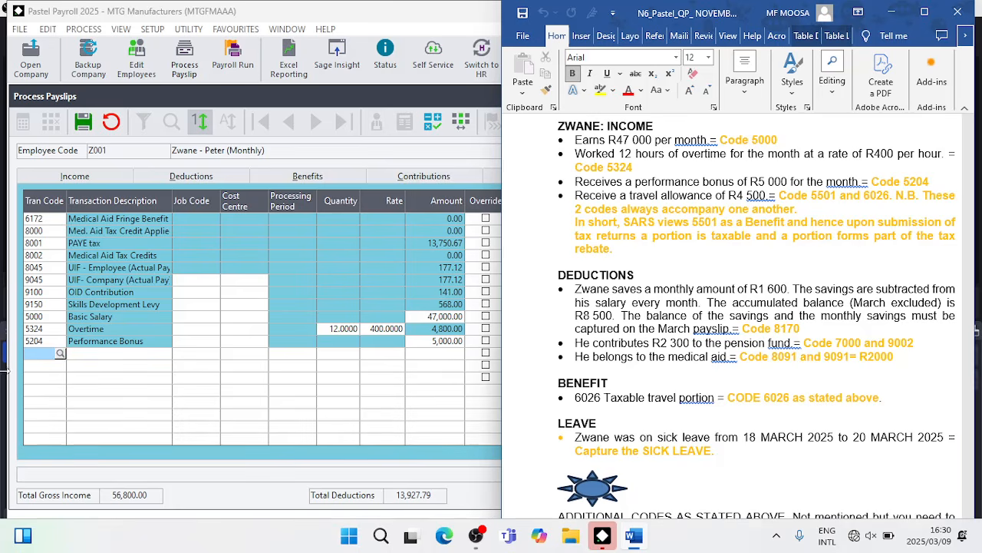
click(60, 353)
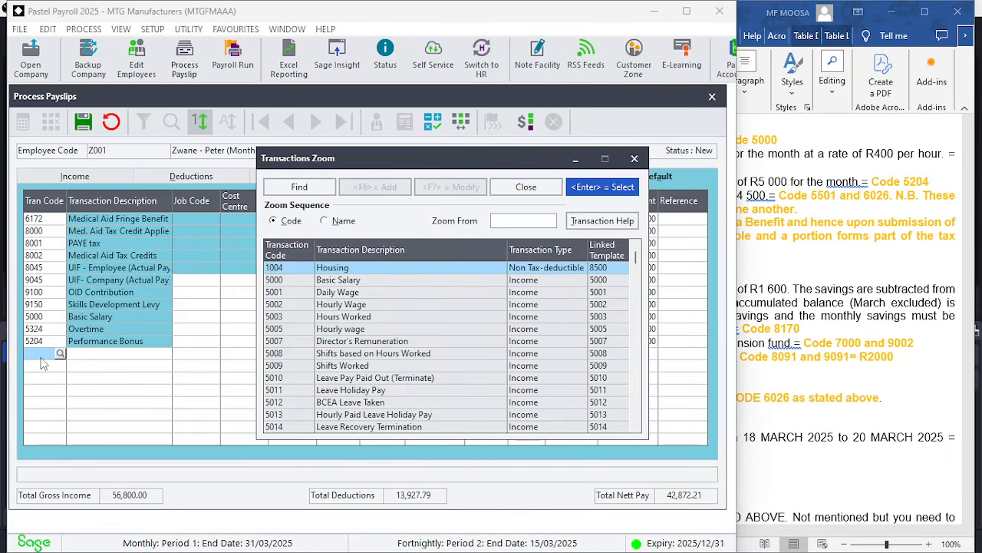
text(550)
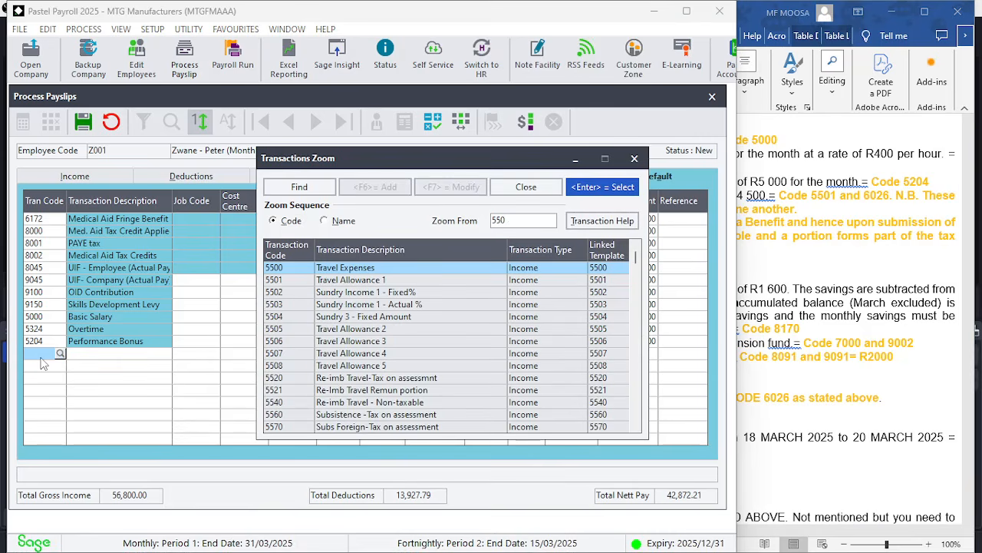
text(1)
key(Return)
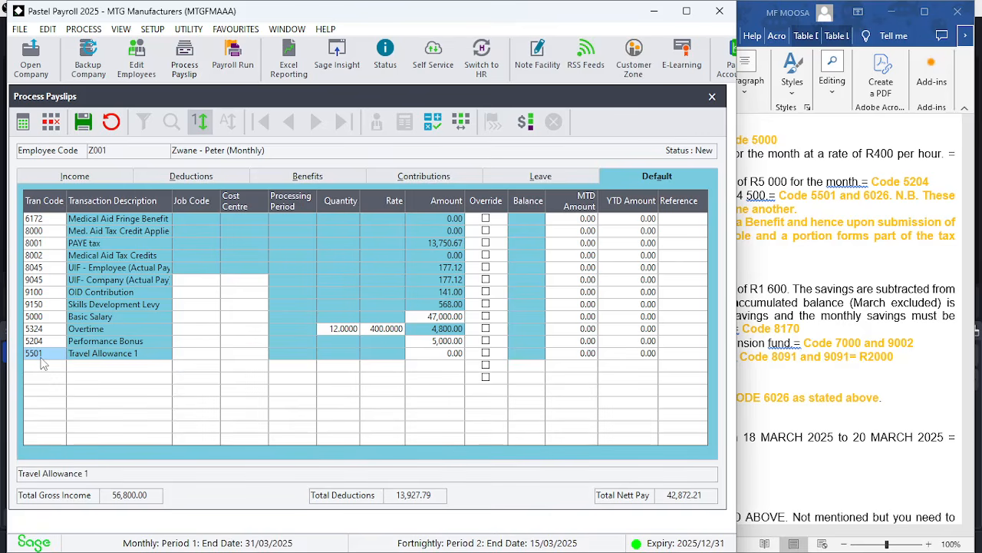
key(Tab)
key(Tab)
key(Tab)
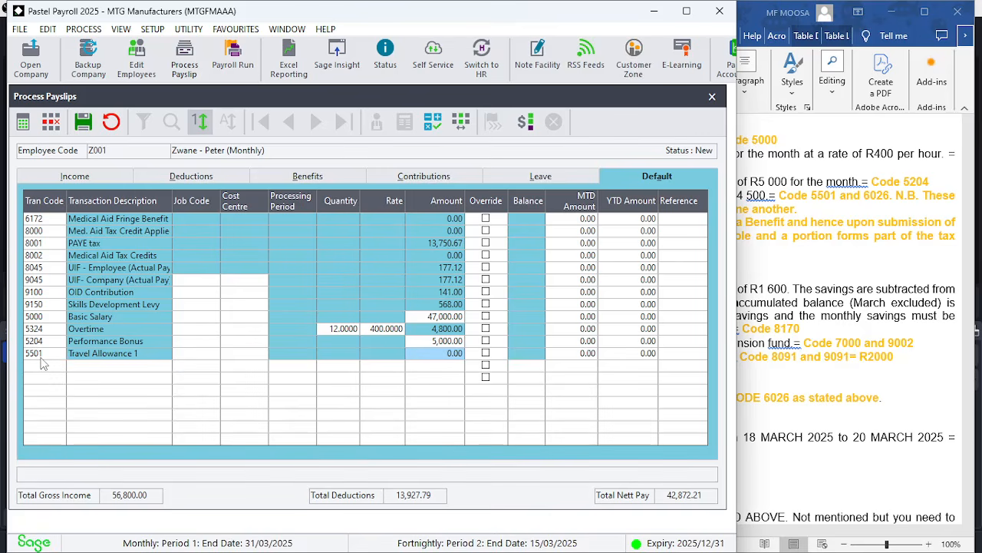
text(4500)
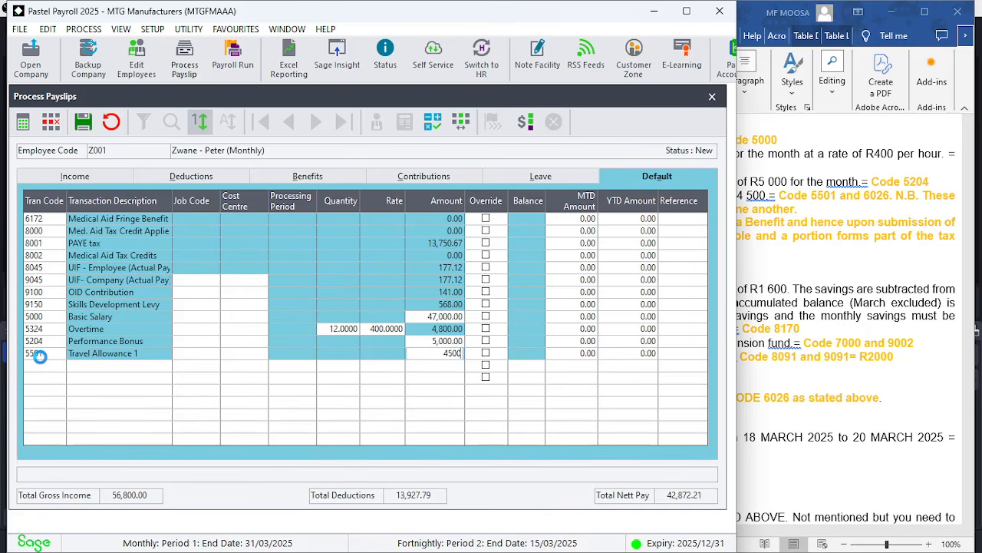
key(Return)
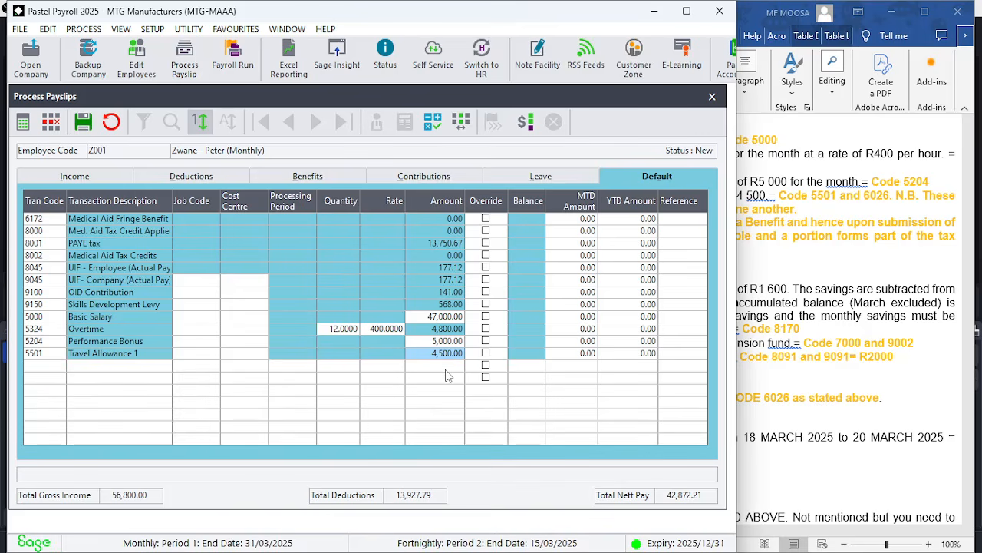
click(496, 353)
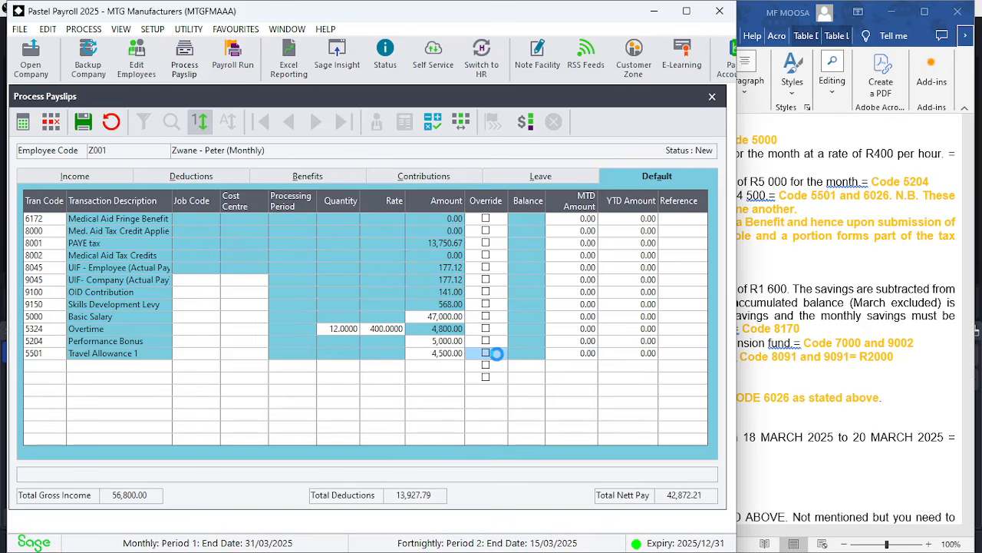
key(Down)
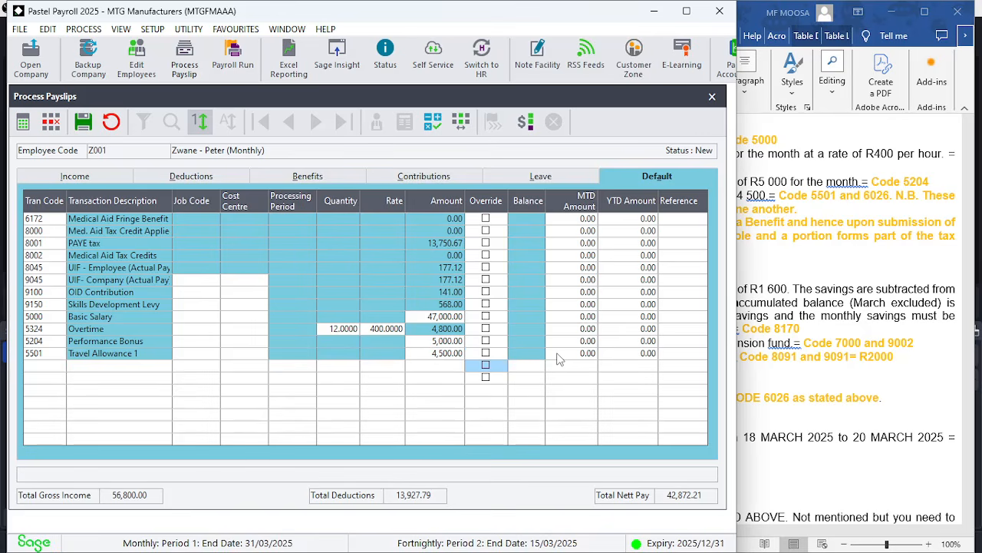
click(555, 337)
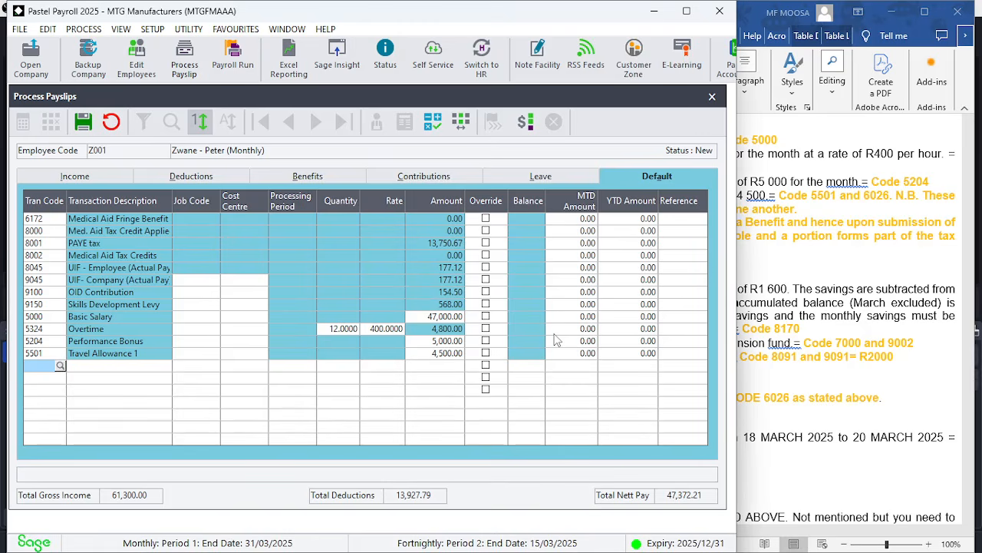
Add transaction code 6026 Taxable Travel Portion - 1, applying it to the current period
text(6026)
key(Return)
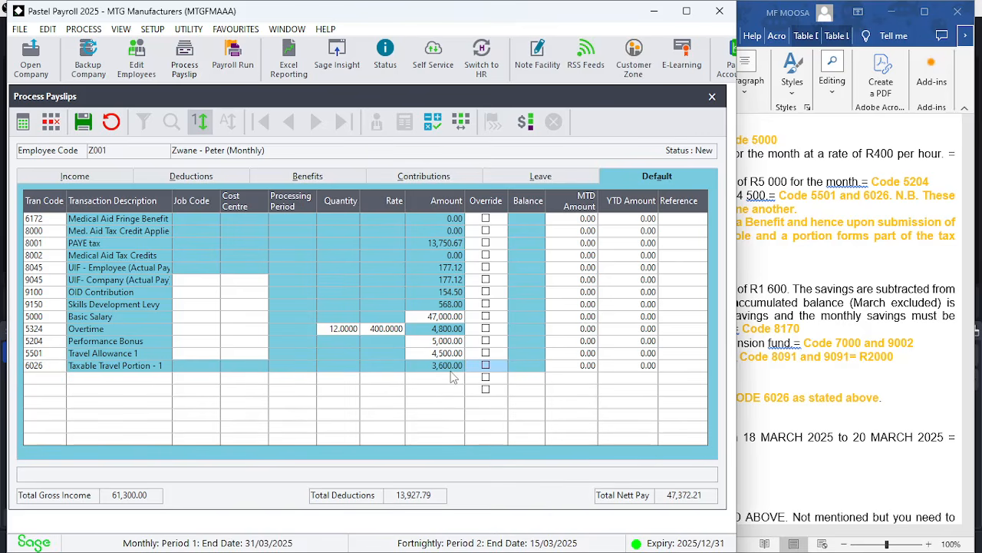
click(452, 378)
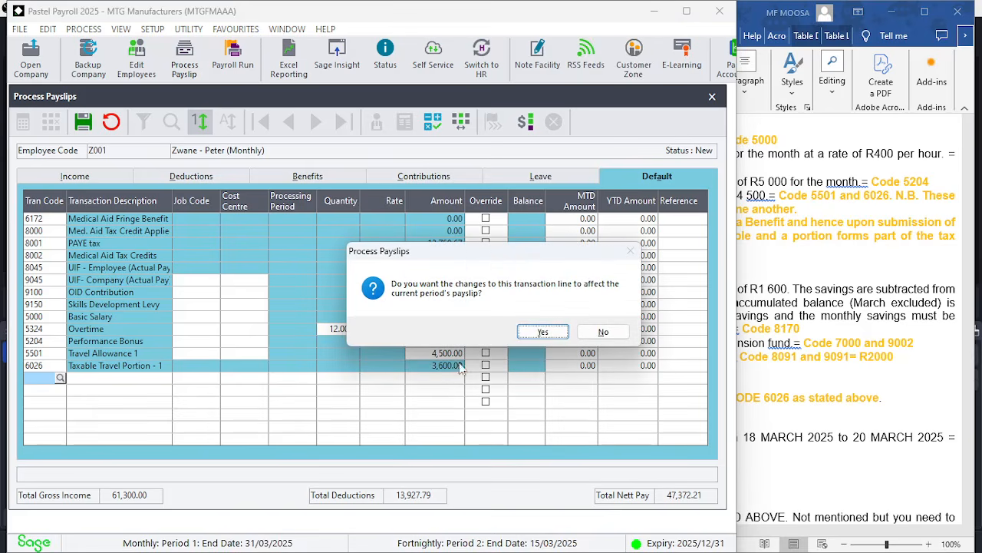
click(542, 331)
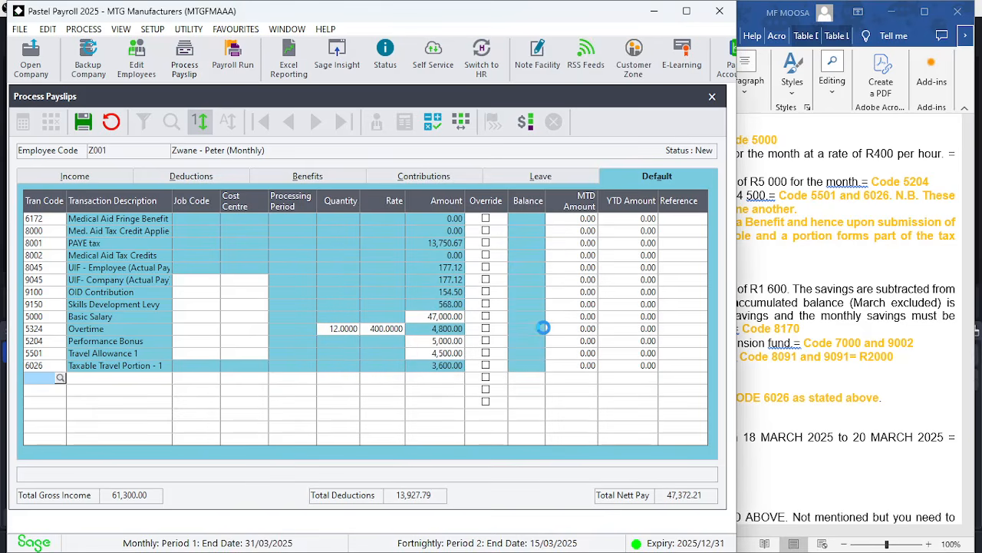
Add transaction code 8170 Staff Saving - Accruing Balance to the payslip with an amount of 1600
click(789, 267)
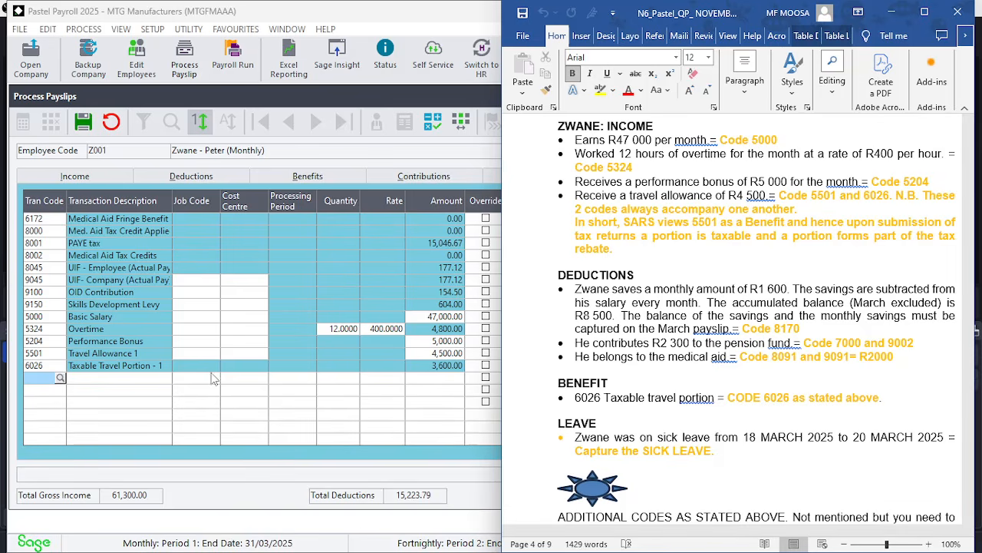
double_click(33, 384)
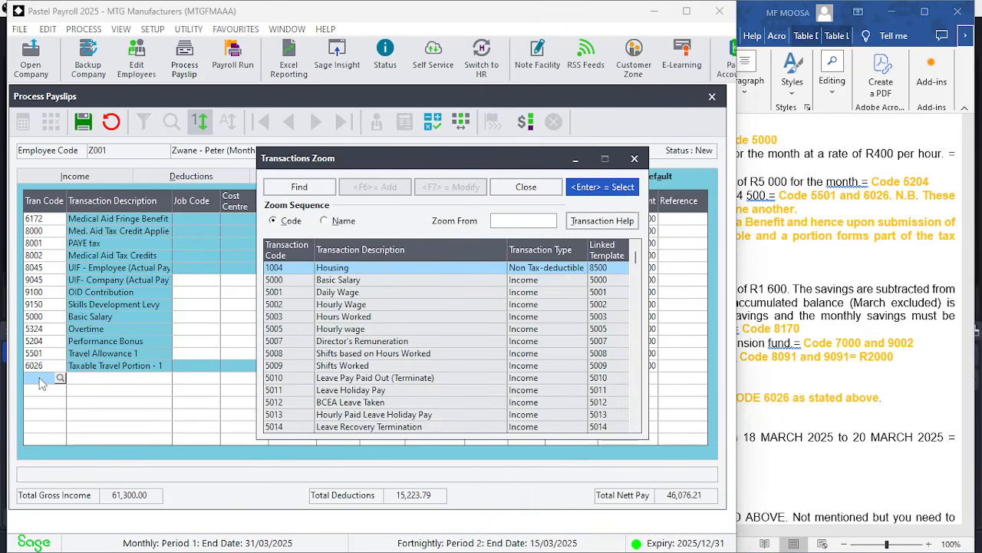
text(8170)
key(Return)
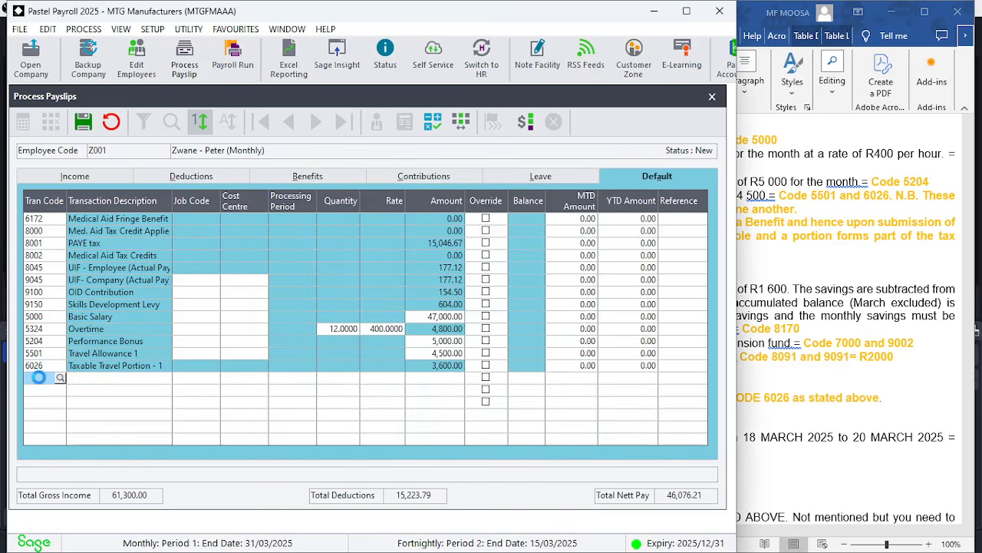
key(Tab)
key(Tab)
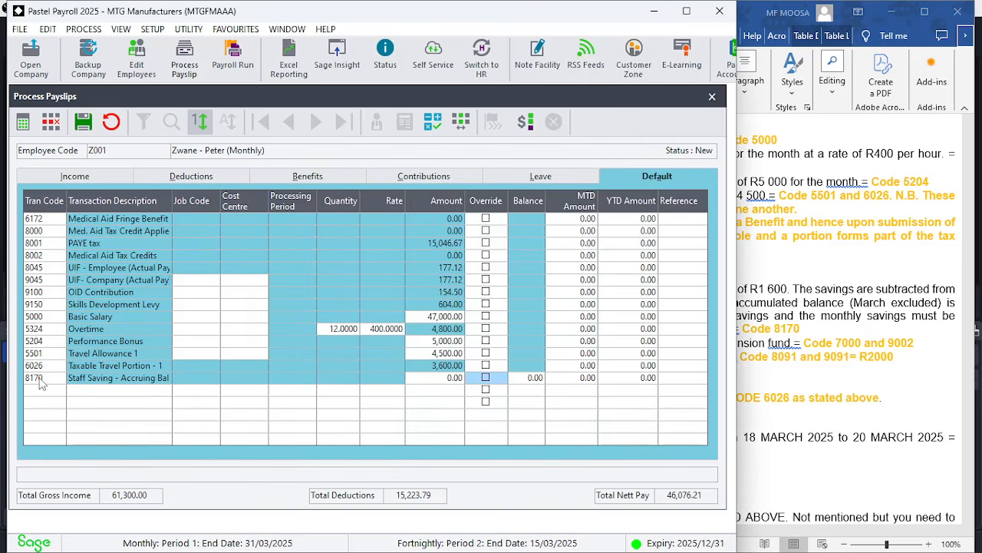
key(shift+Tab)
text(1600)
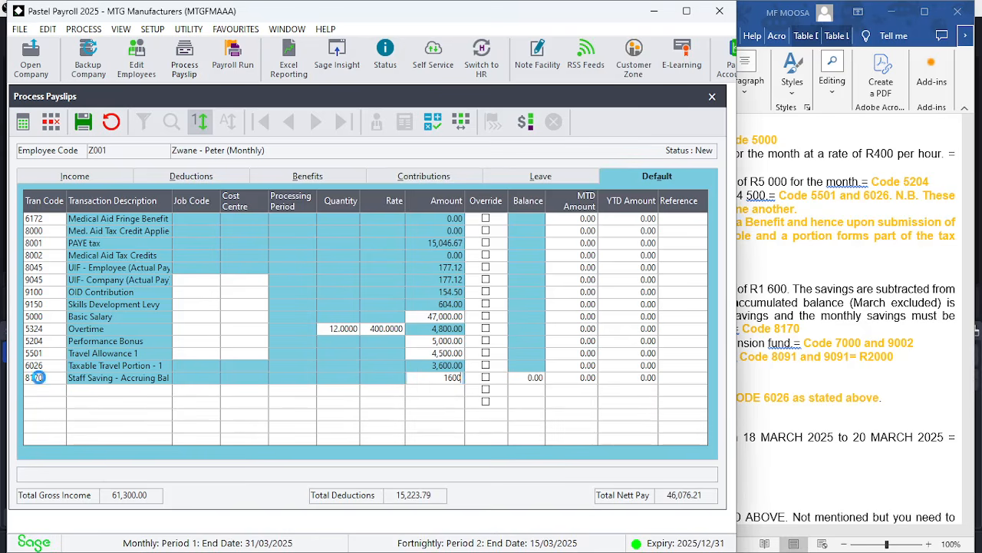
key(Tab)
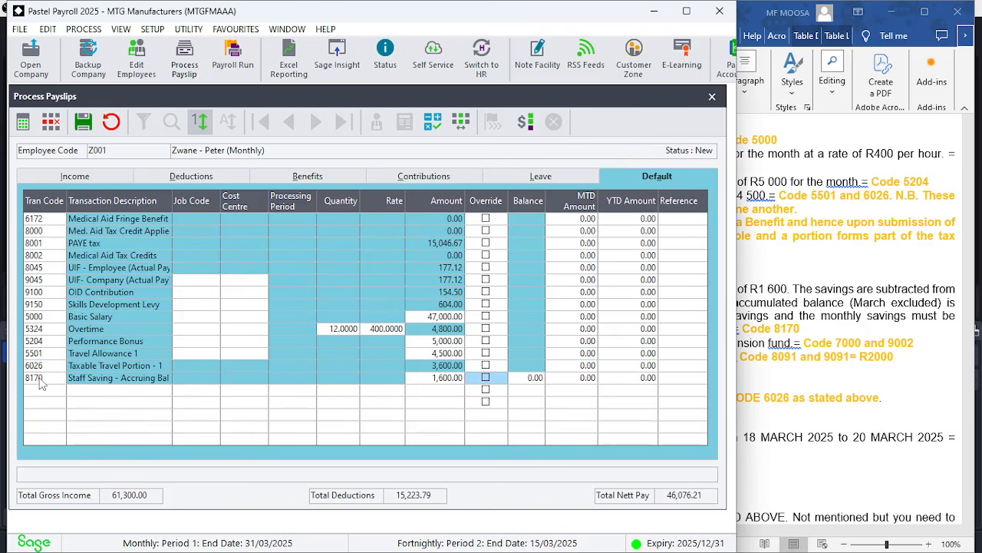
key(Tab)
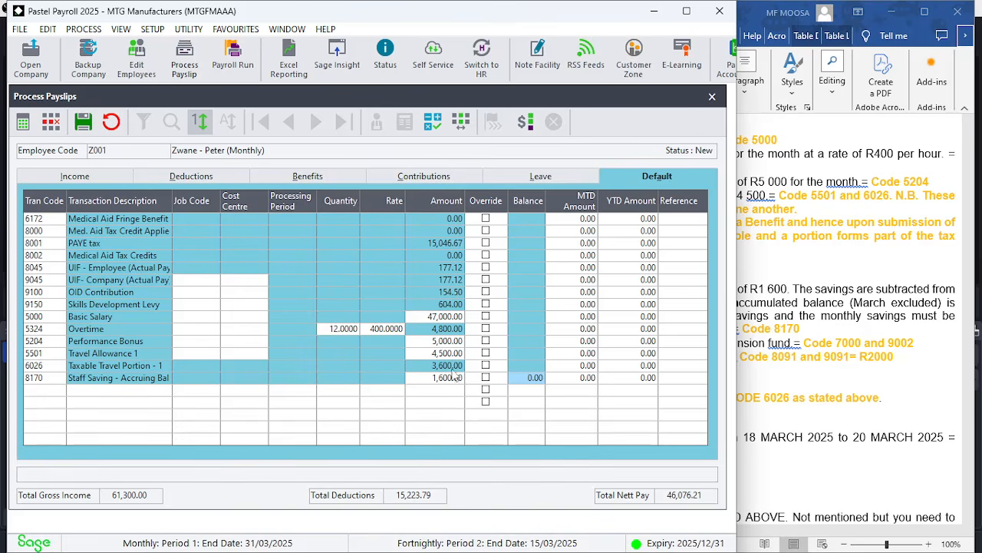
Set the staff saving line's balance to 8500, applying the change to the current period's payslip
click(792, 381)
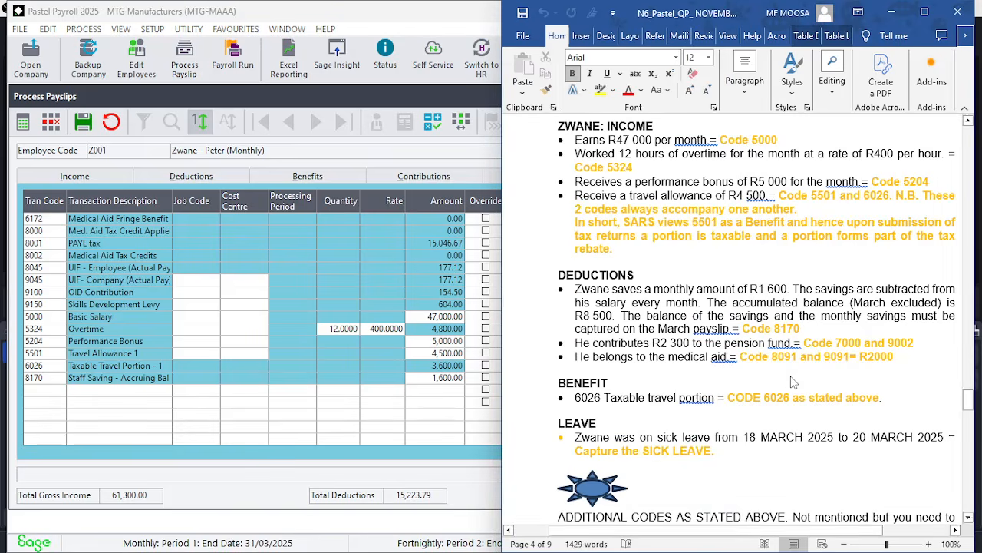
click(399, 404)
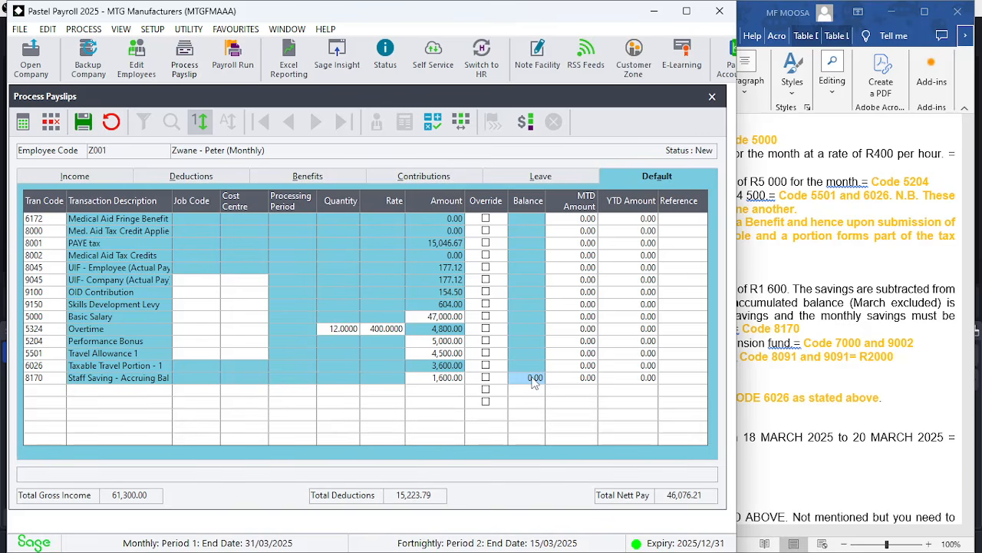
text(8500)
key(Return)
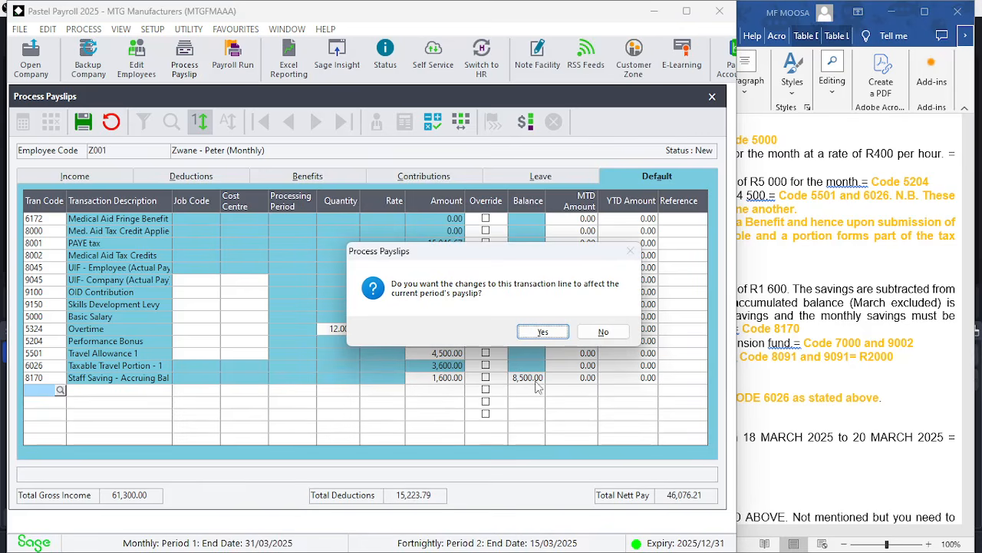
click(555, 332)
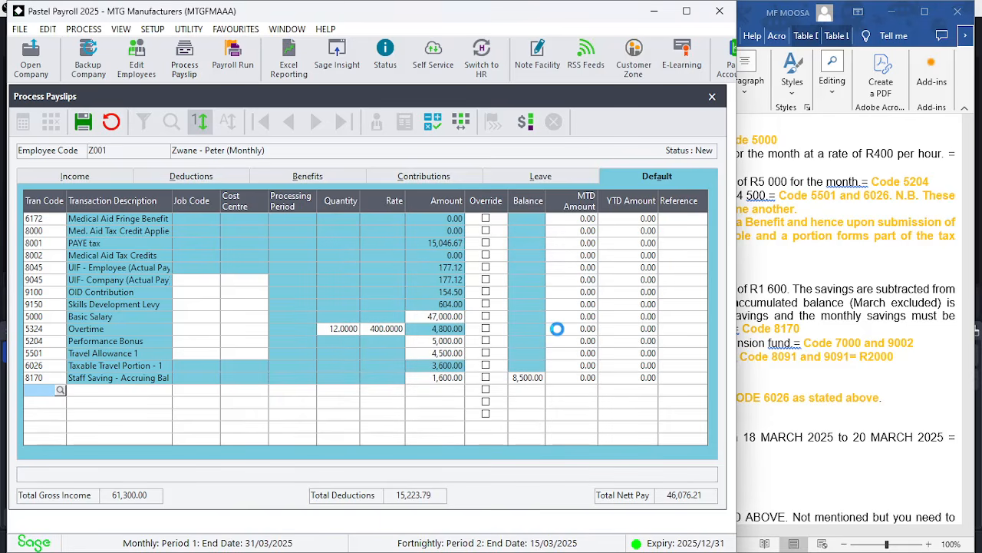
Scroll through the exam paper to review Zwane's March 2025 deduction instructions
click(813, 328)
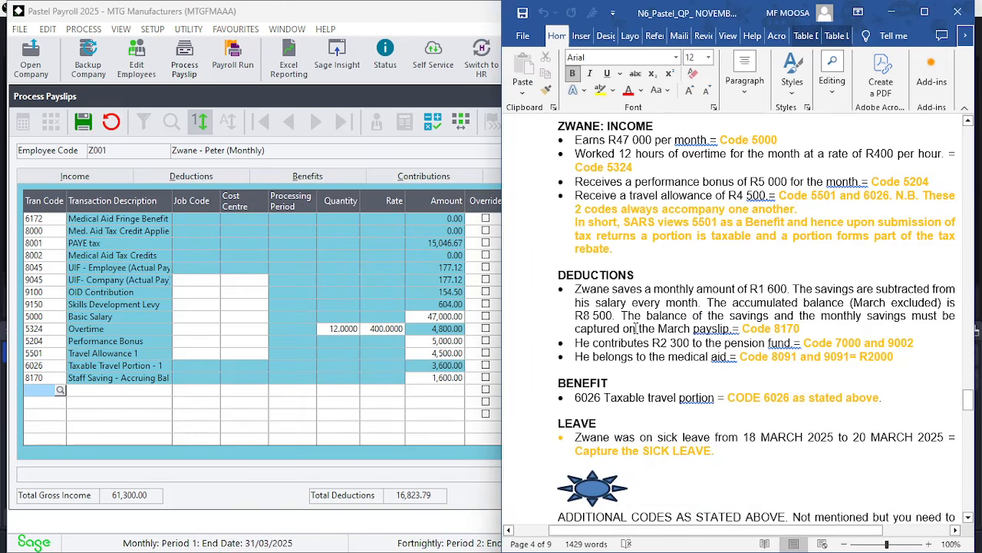
click(426, 387)
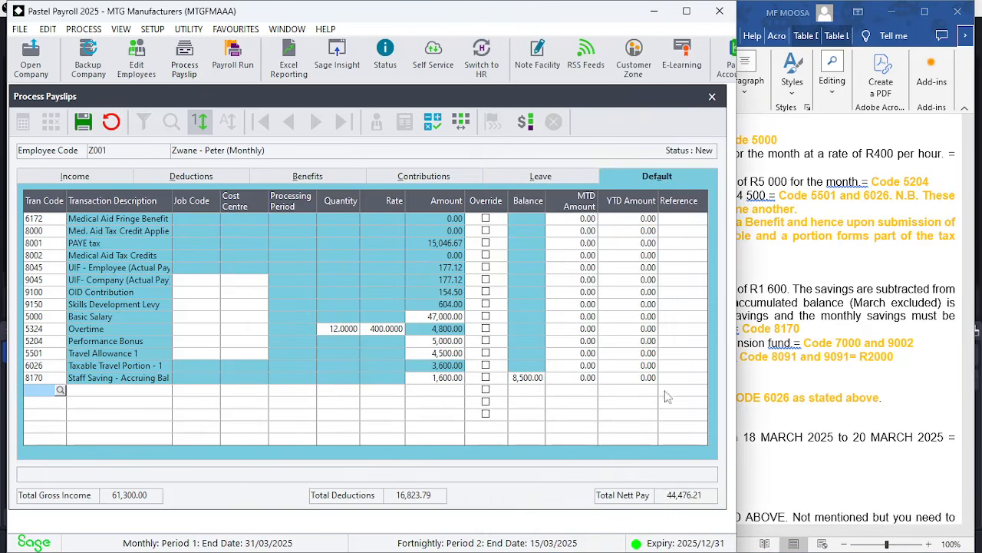
click(777, 382)
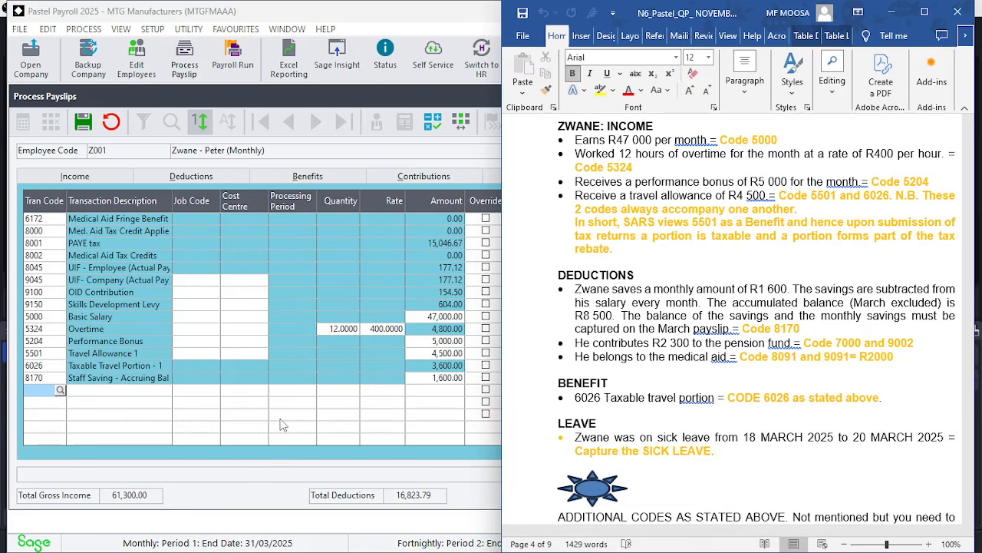
text(700)
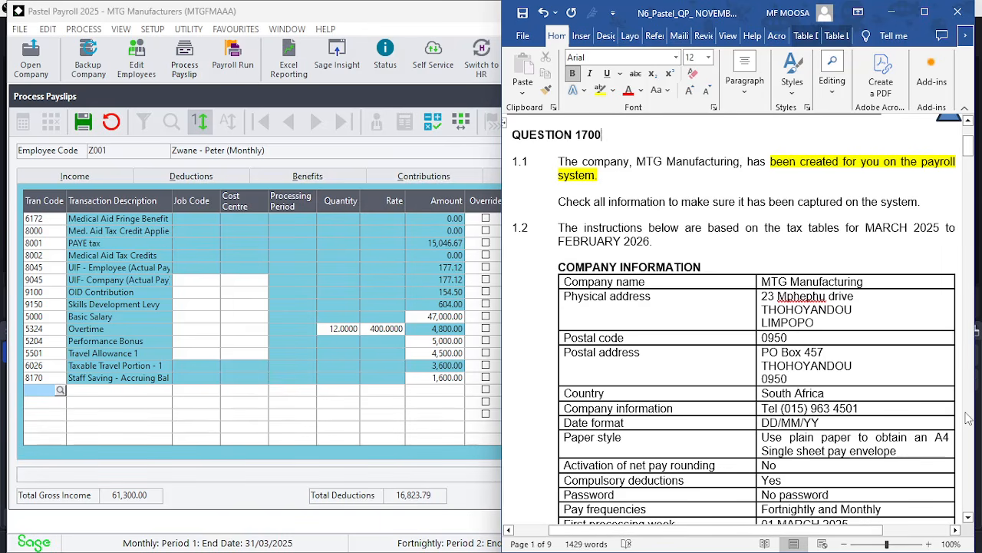
scroll(969, 418, down, 20)
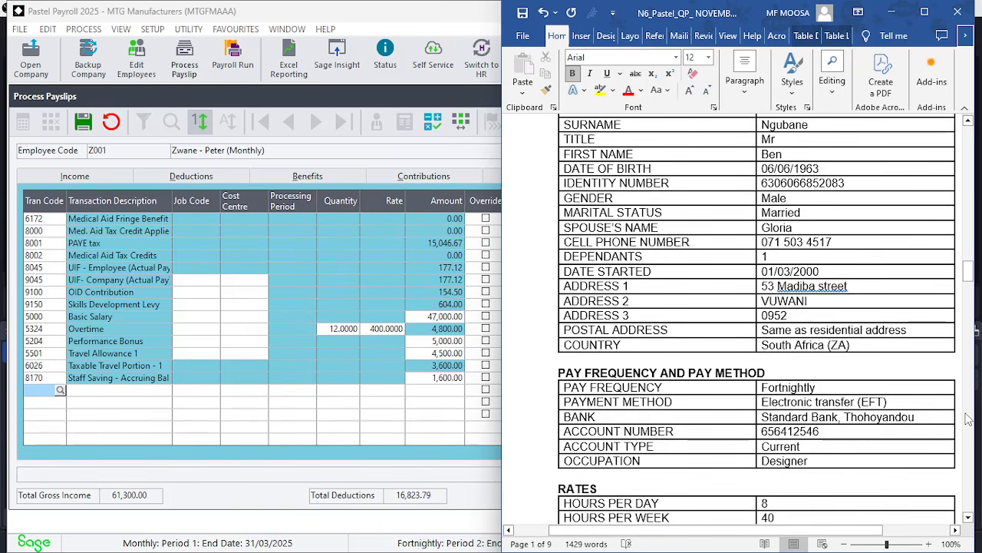
scroll(968, 419, down, 20)
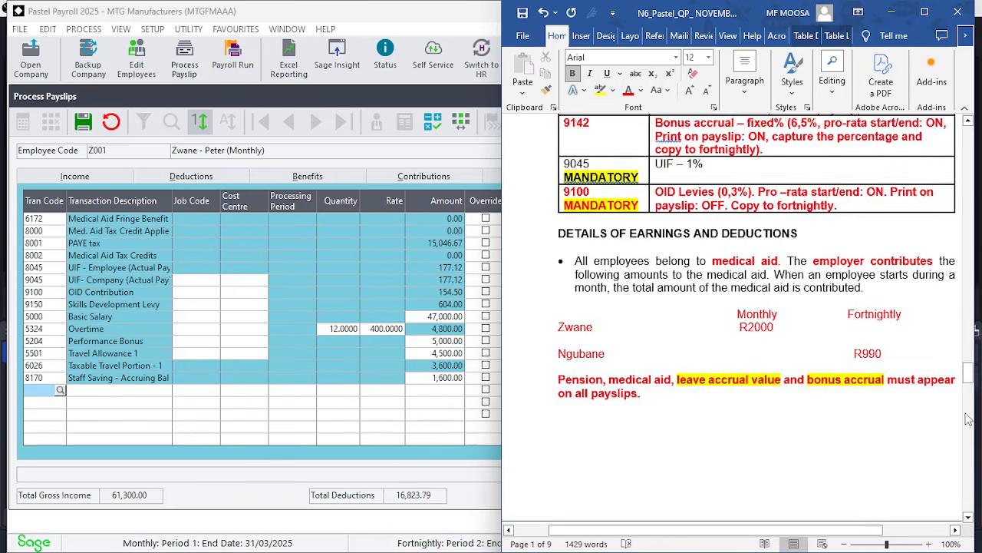
scroll(968, 418, down, 12)
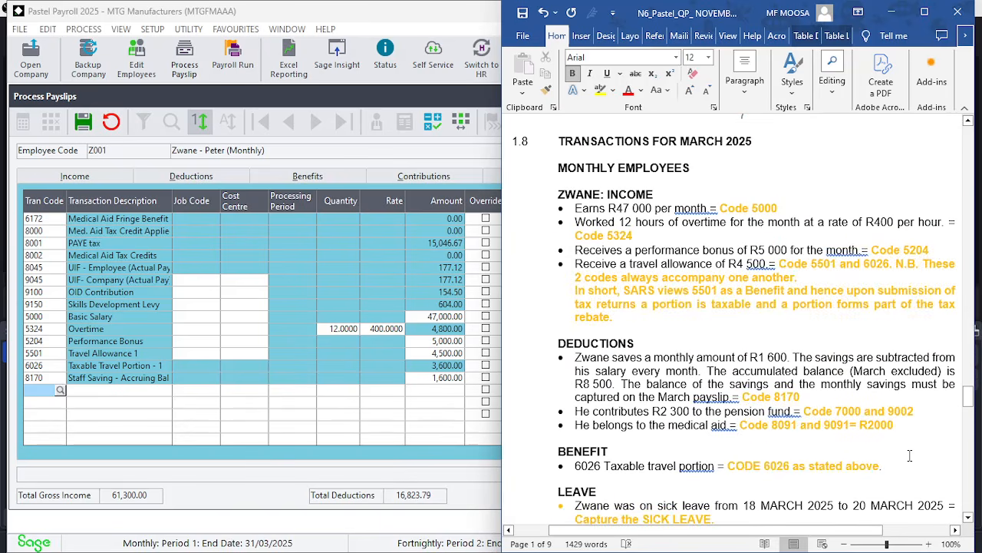
click(968, 518)
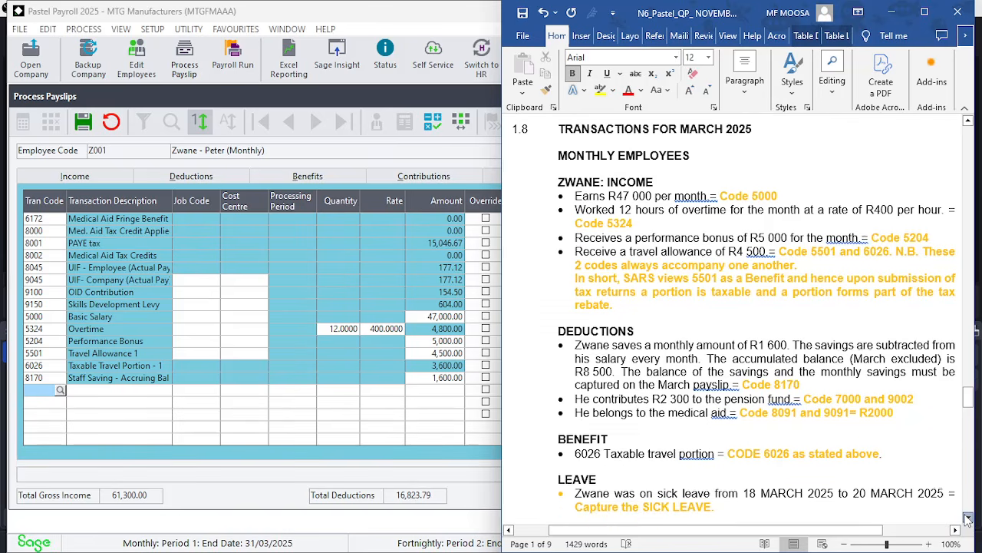
scroll(968, 518, down, 4)
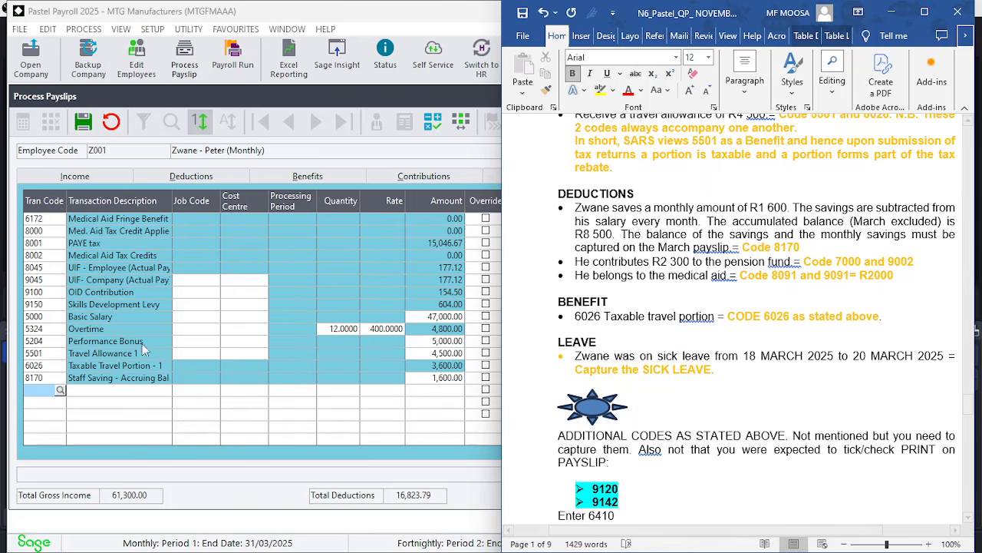
Add transaction code 7000 Pension - Employee Amount to the payslip with an amount of 1,600
click(34, 391)
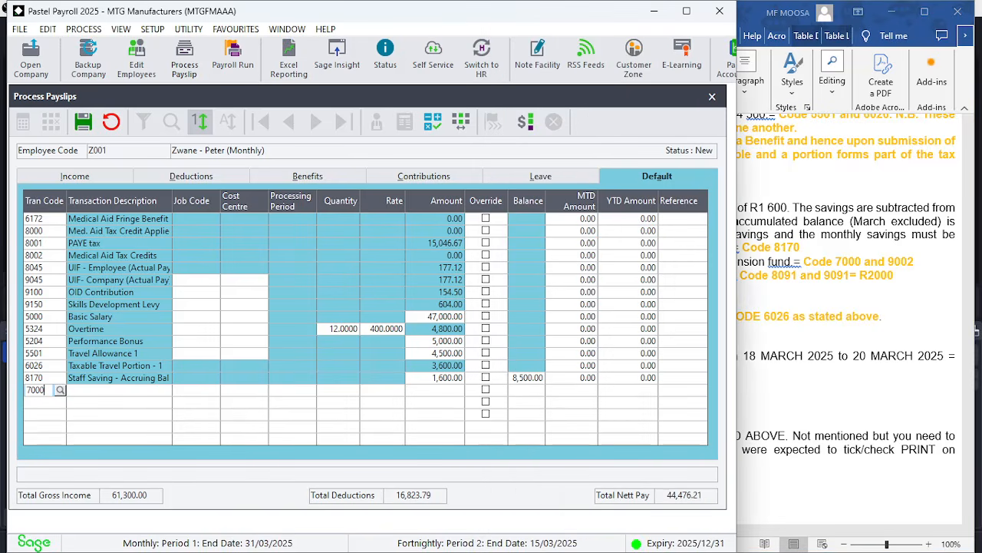
key(Return)
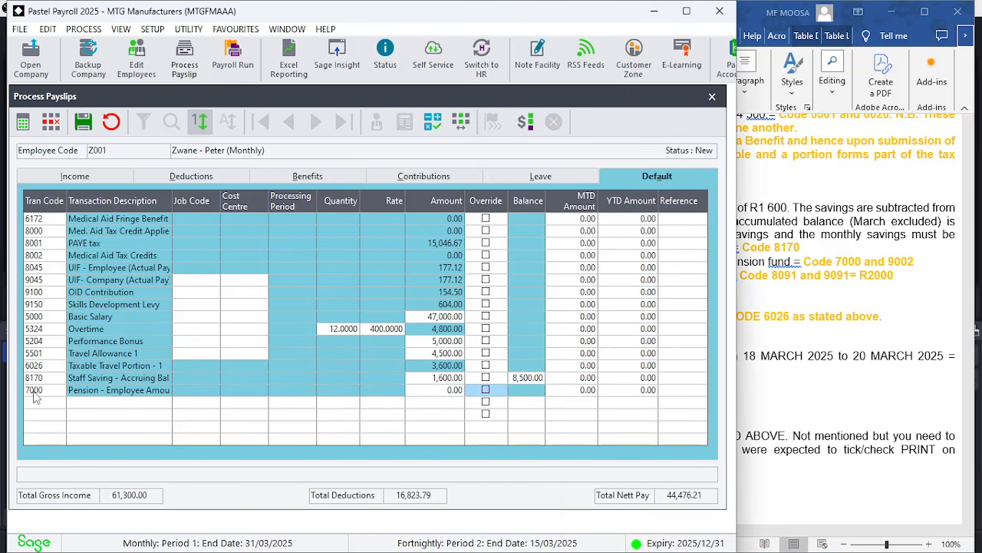
click(795, 301)
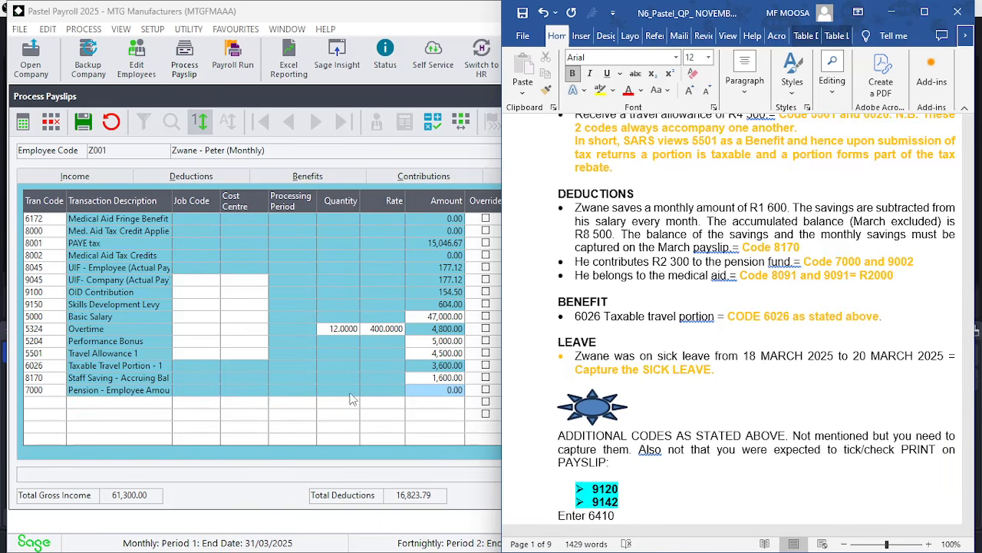
click(432, 392)
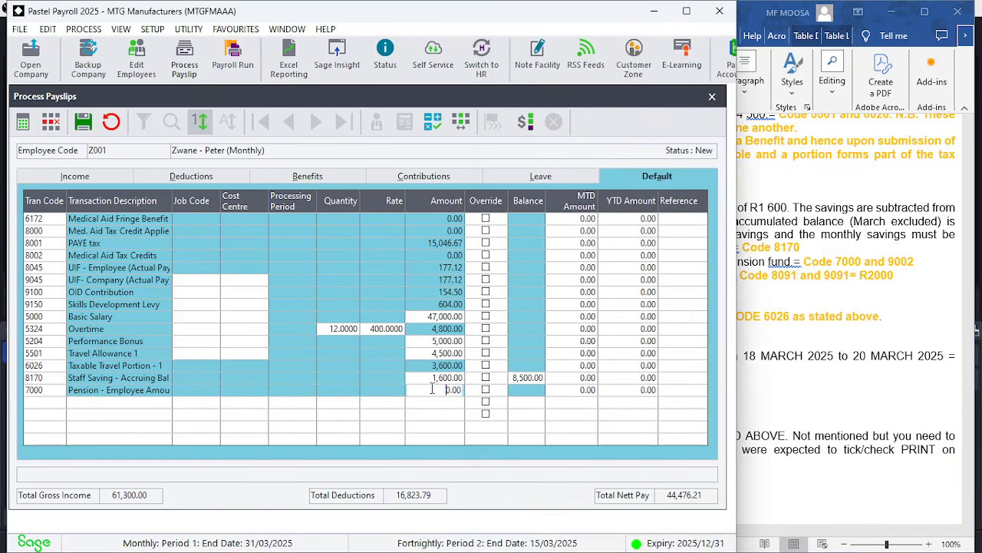
text(1,)
text(600)
key(Return)
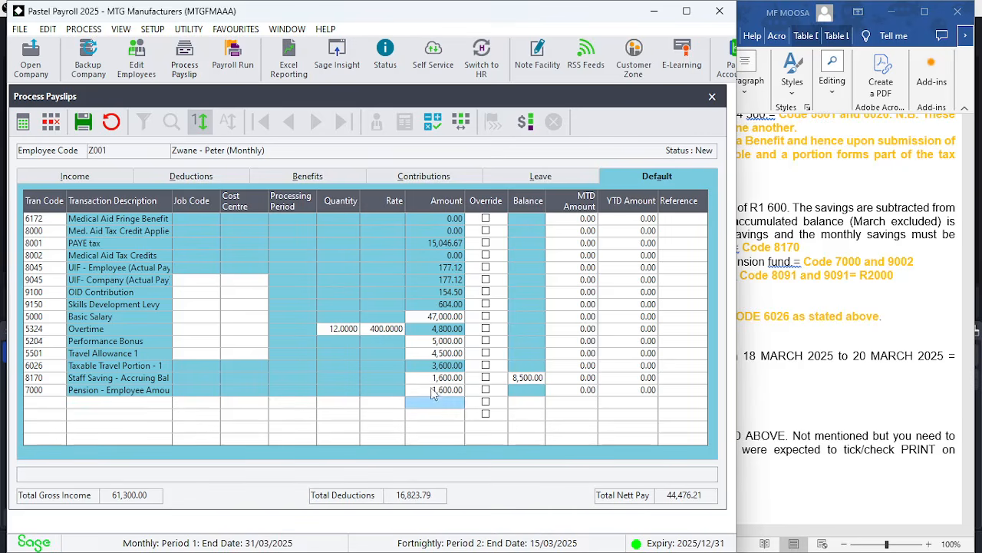
Add transaction code 9002 Pension - Fixed %, applying it to the current period's payslip
click(535, 333)
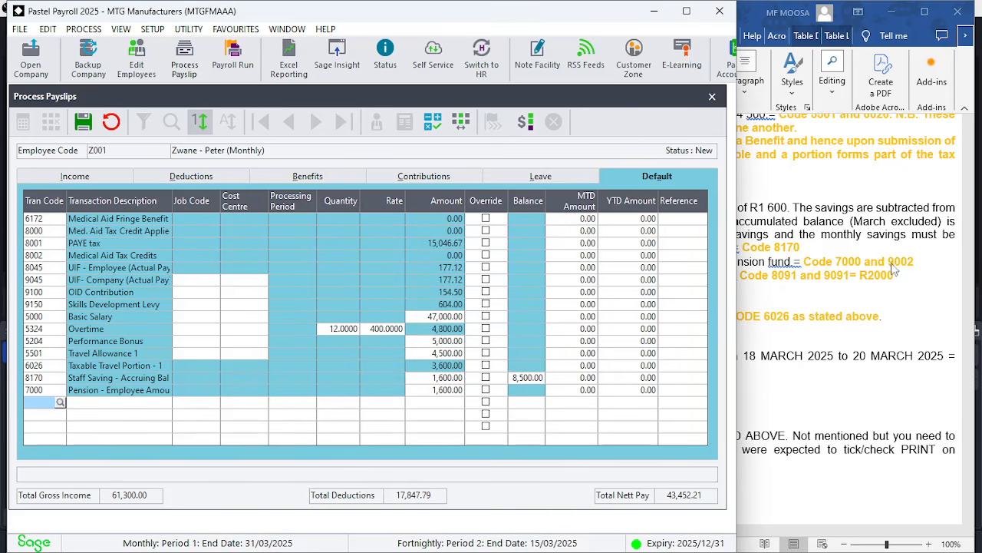
text(90)
key(Tab)
key(Tab)
key(Tab)
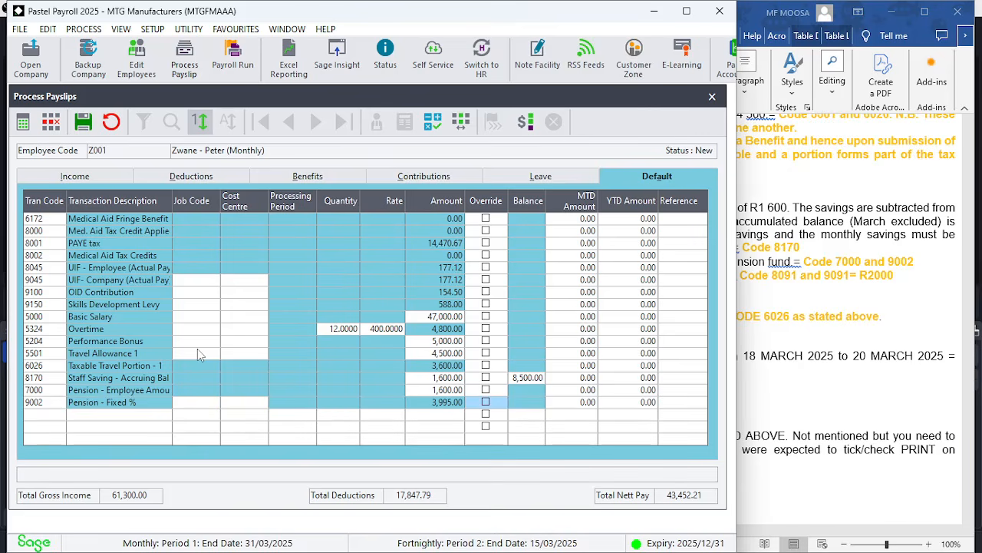
key(Tab)
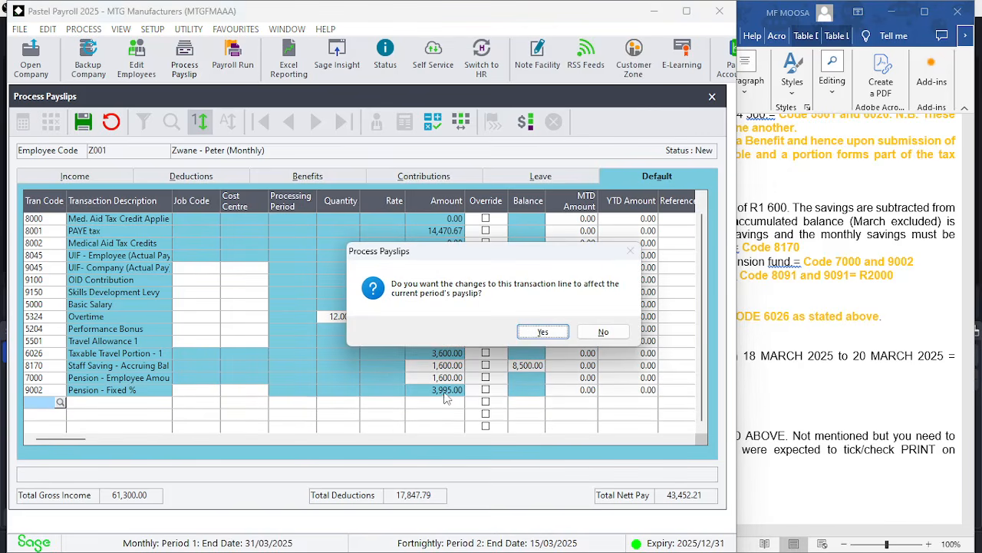
click(544, 333)
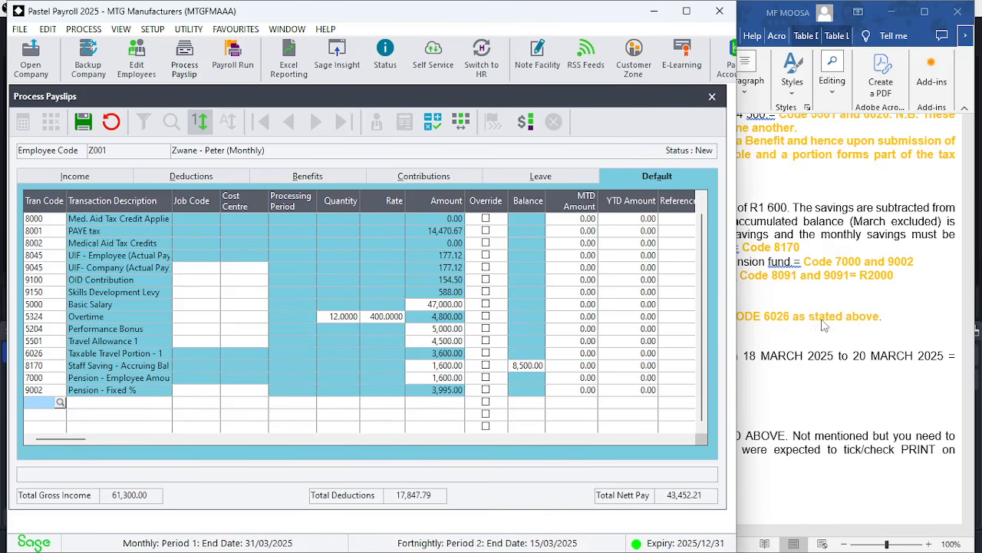
Review the exam paper's company contribution and employee deduction code tables
click(872, 295)
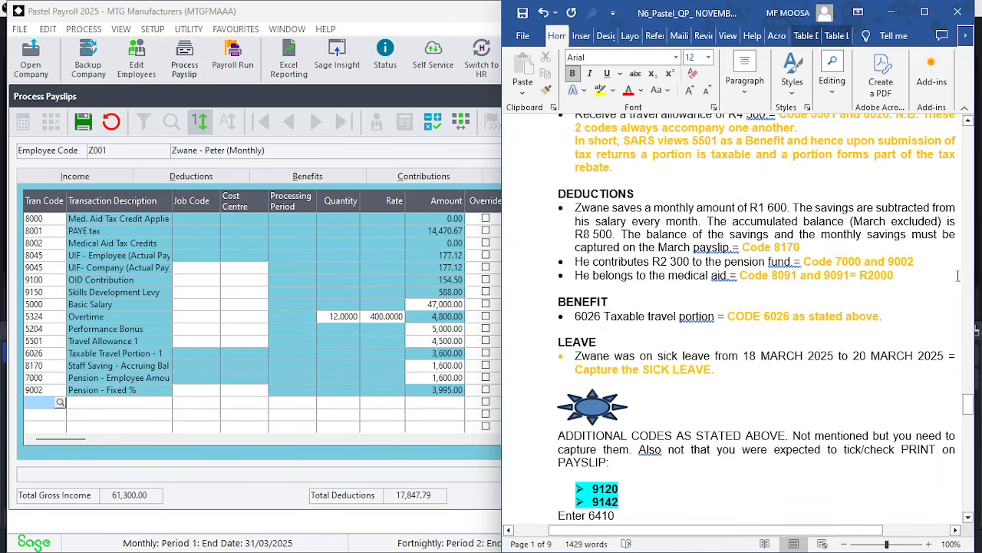
scroll(971, 186, up, 15)
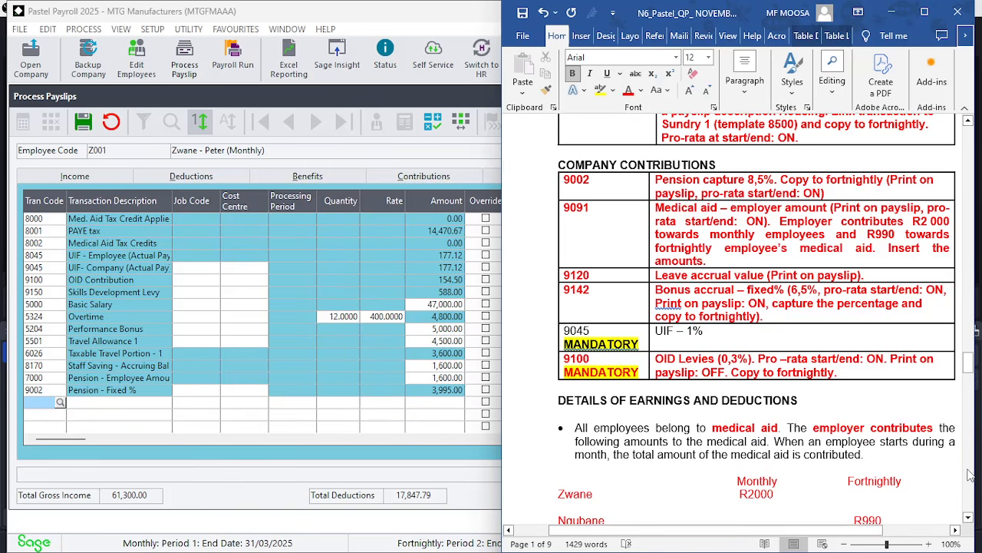
scroll(969, 476, down, 5)
scroll(969, 476, down, 15)
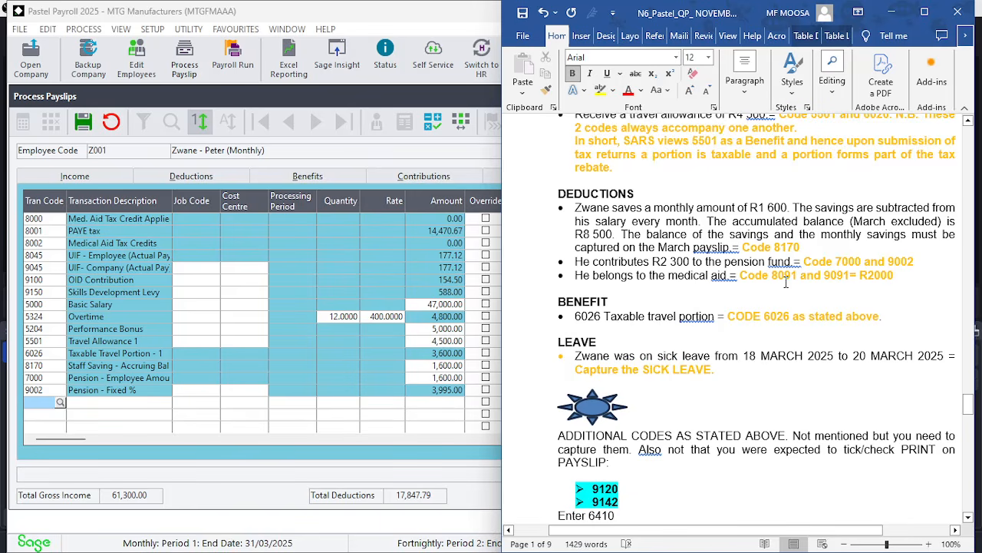
click(968, 189)
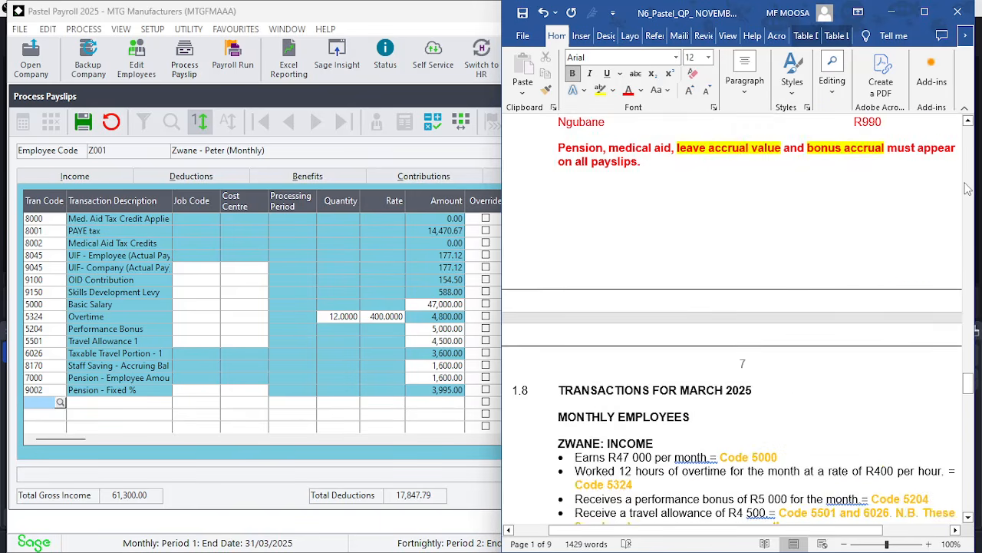
scroll(810, 335, up, 15)
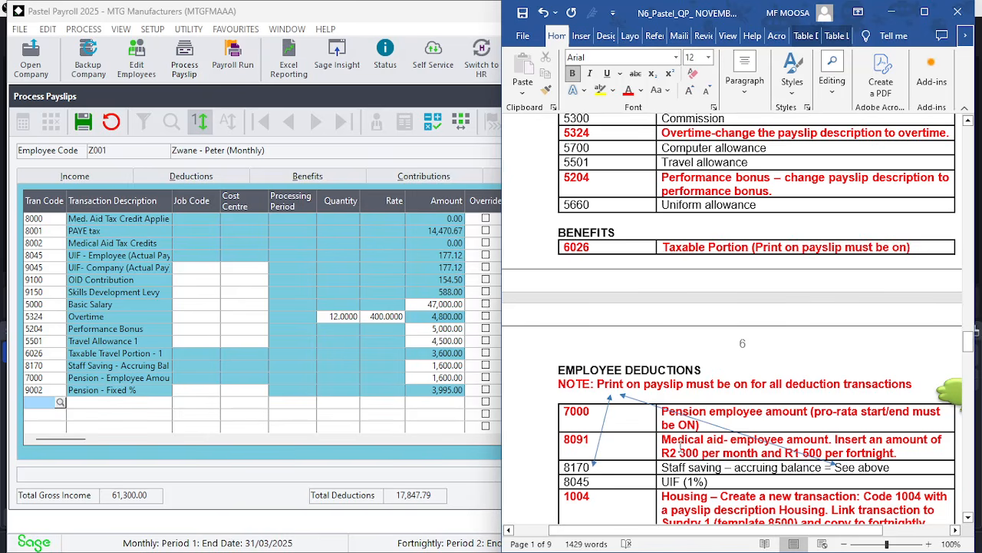
click(441, 430)
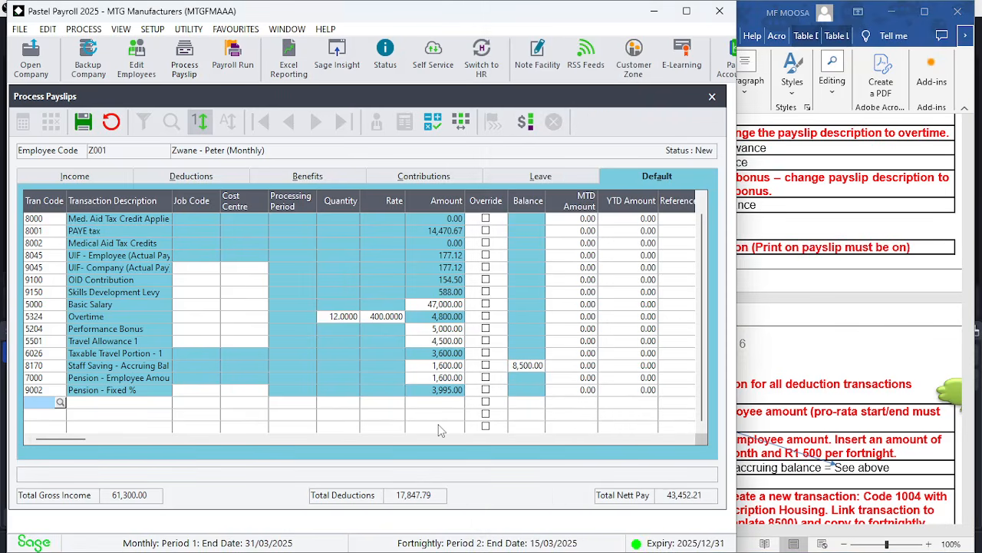
Add transaction code 8091 Med.Aid - Fixed Amount with 2,300, applying it to the current period's payslip
text(8091)
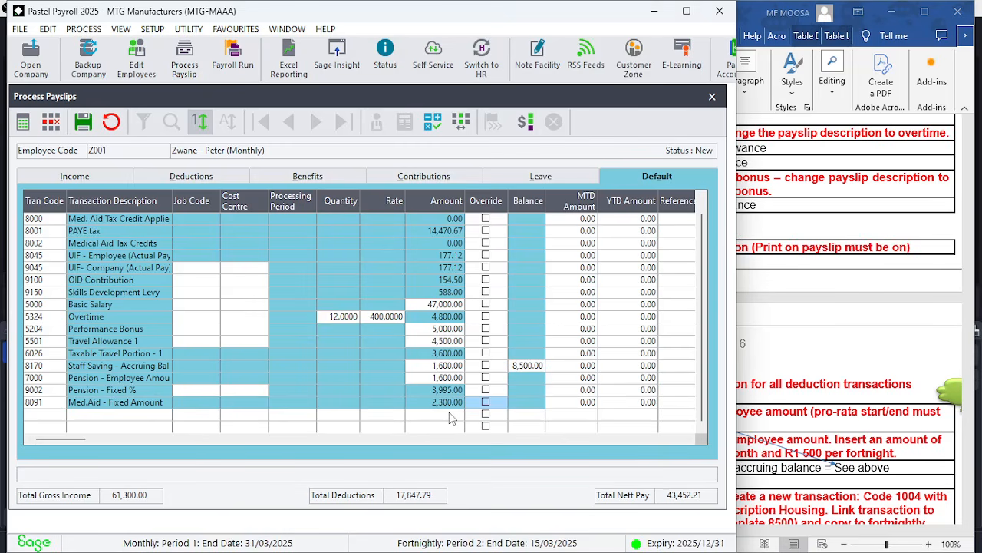
click(451, 418)
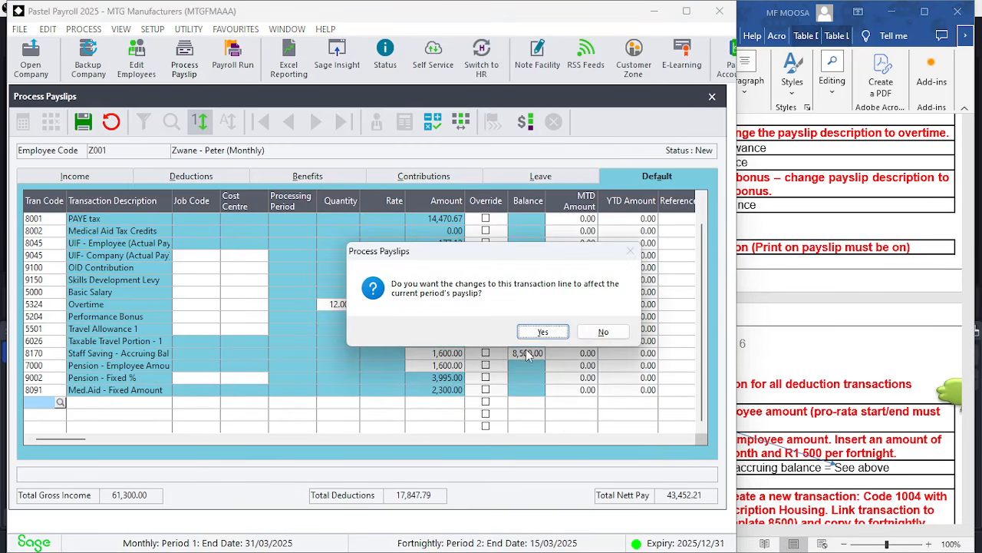
click(542, 331)
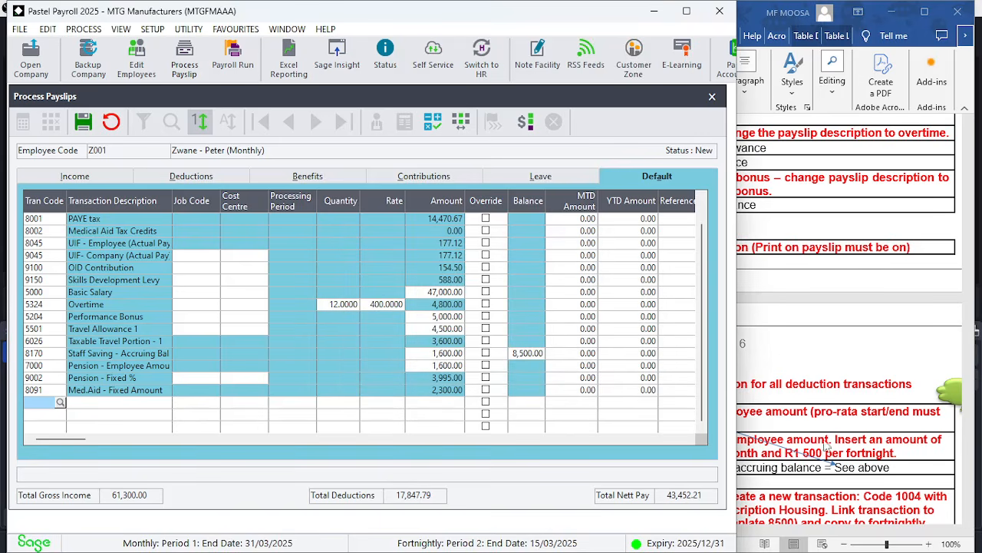
Scroll through the exam paper to review Zwane's medical aid instructions
click(957, 457)
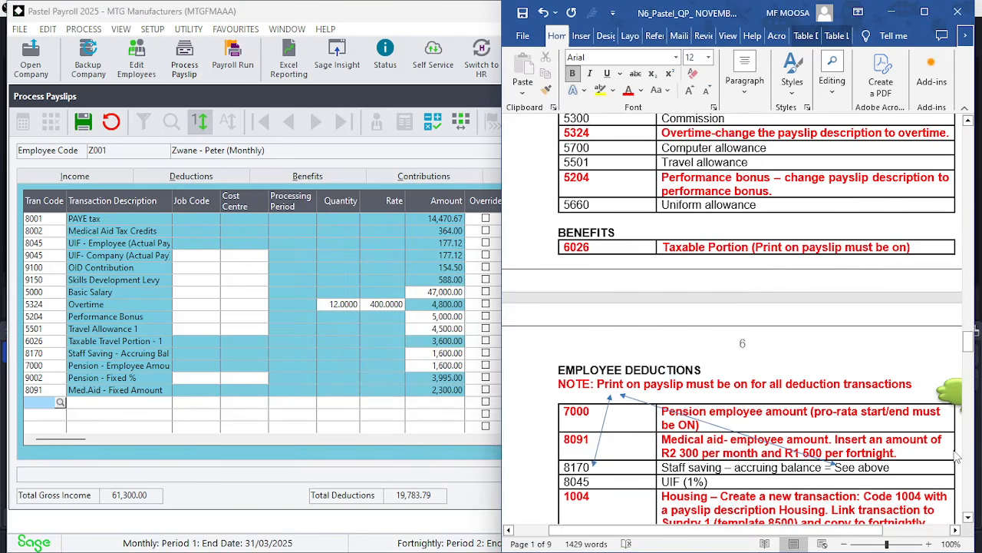
click(971, 479)
click(971, 480)
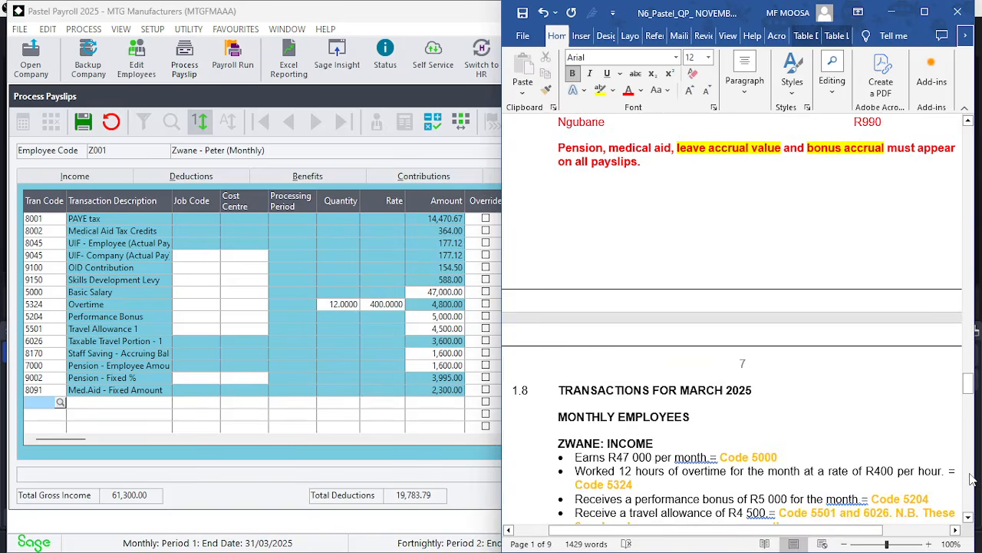
click(970, 479)
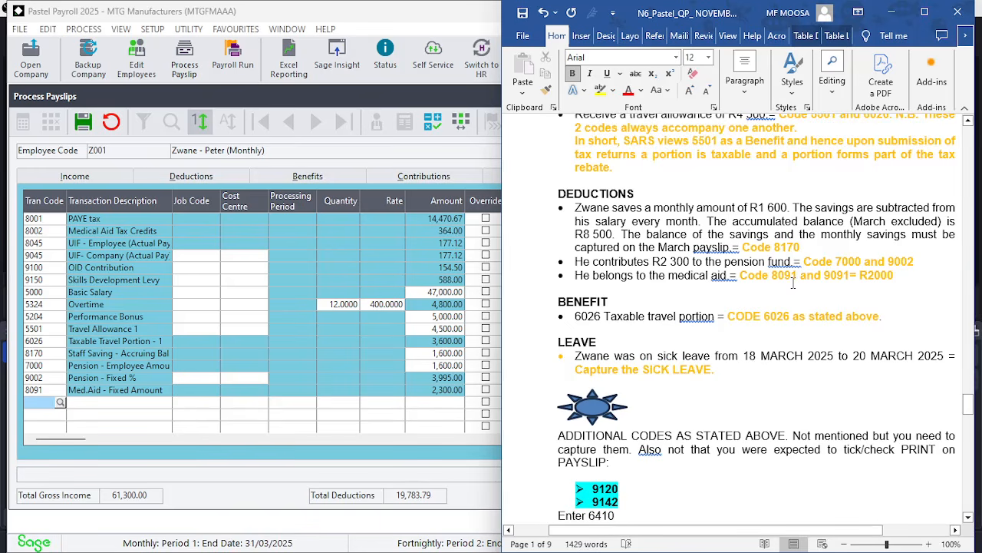
text(90)
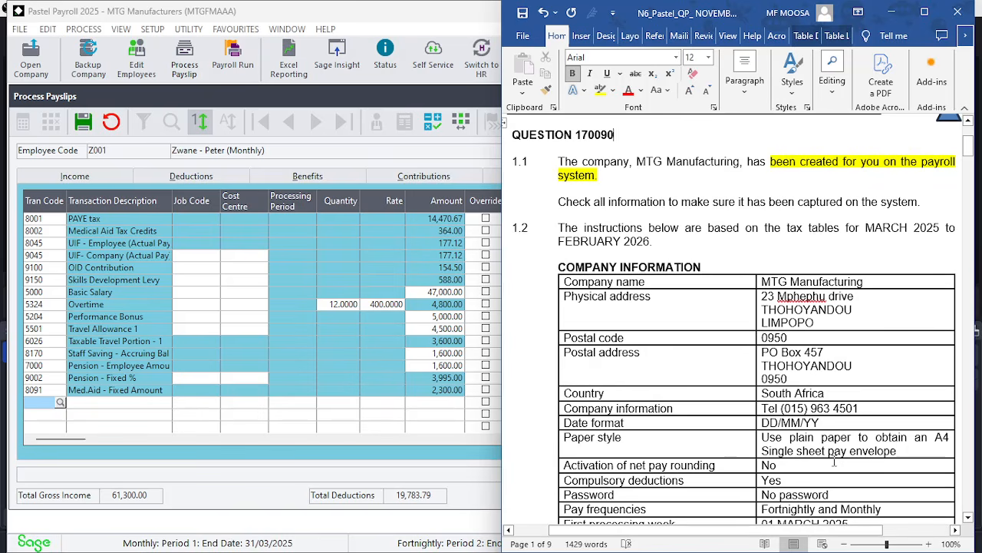
click(295, 423)
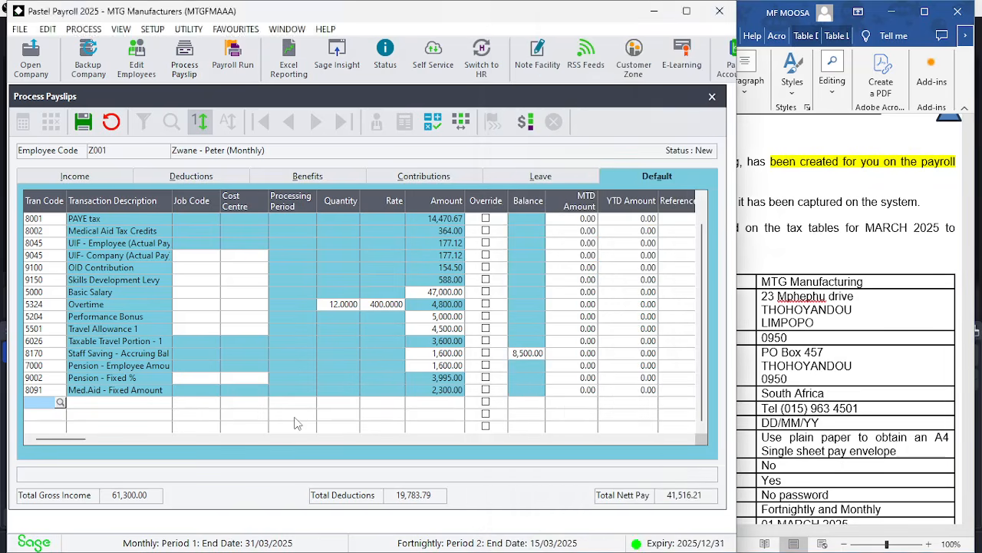
Add transaction code 9091 Med.Aid - Employer Amount with 2,000, applying it to the current period's payslip
text(9091)
key(Return)
key(Return)
key(Return)
key(Return)
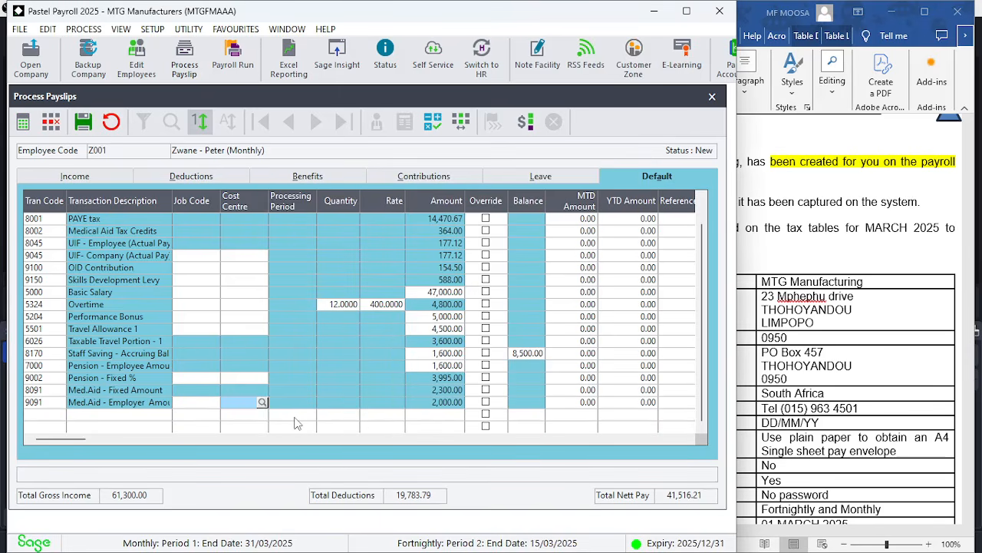
key(Return)
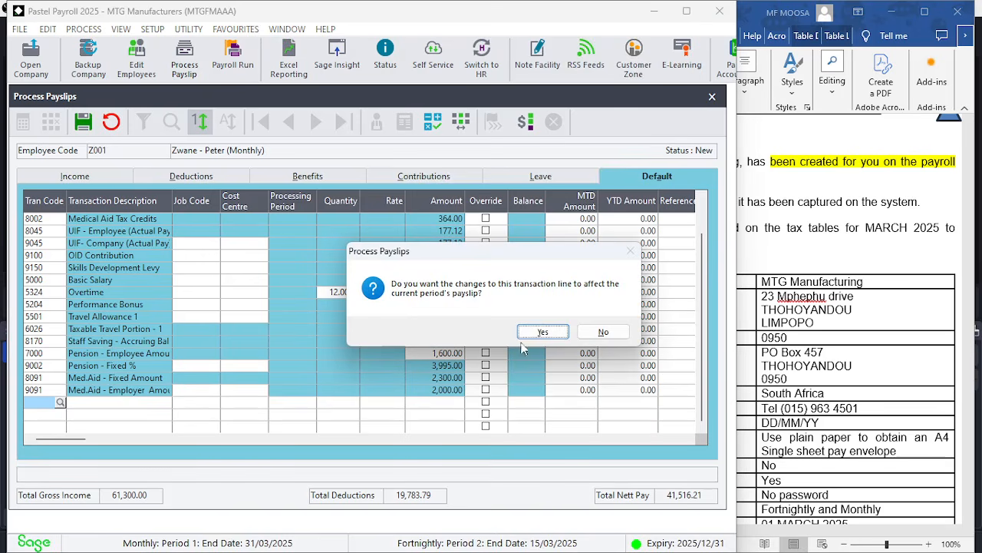
click(541, 332)
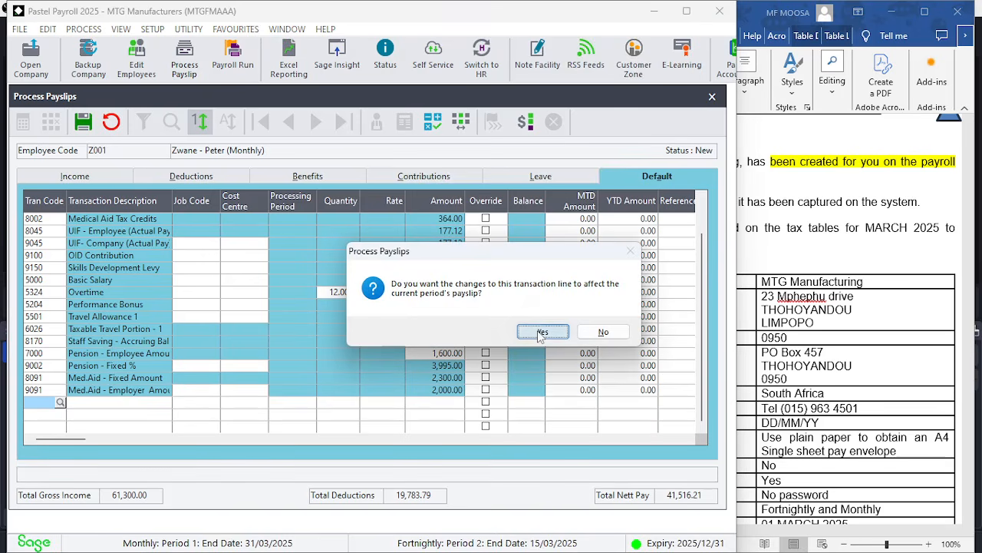
Scroll through the exam paper to review Zwane's leave and additional code instructions
click(974, 453)
scroll(973, 453, down, 20)
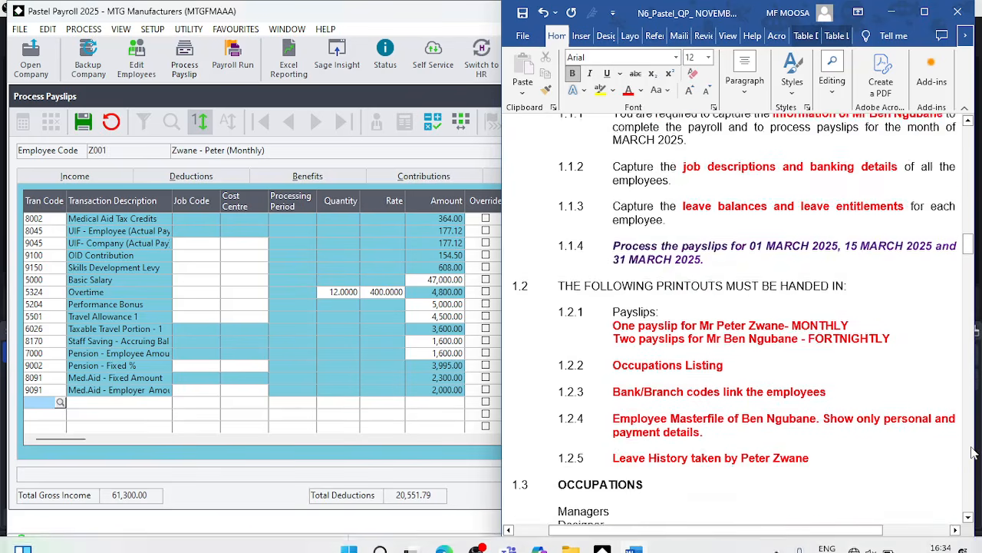
scroll(973, 452, down, 15)
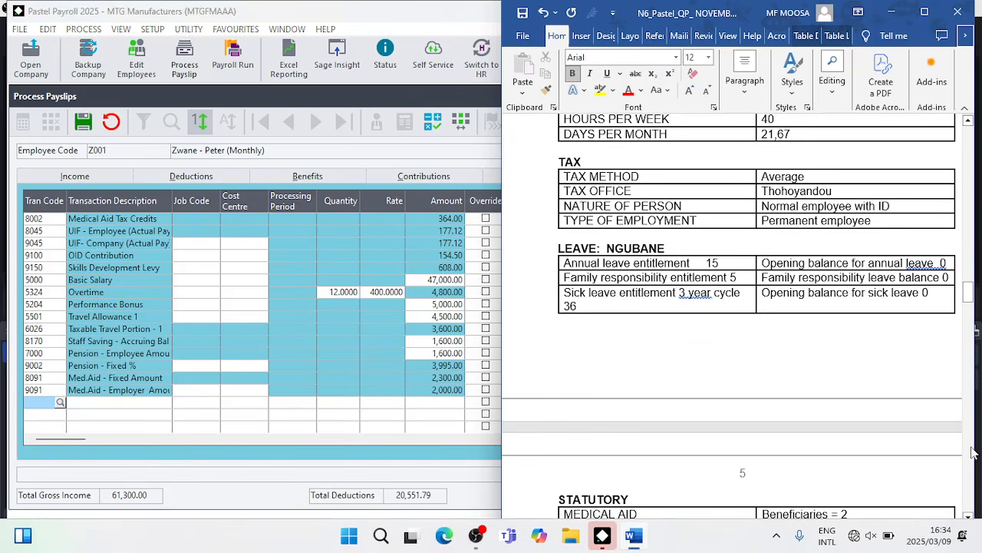
scroll(973, 453, down, 15)
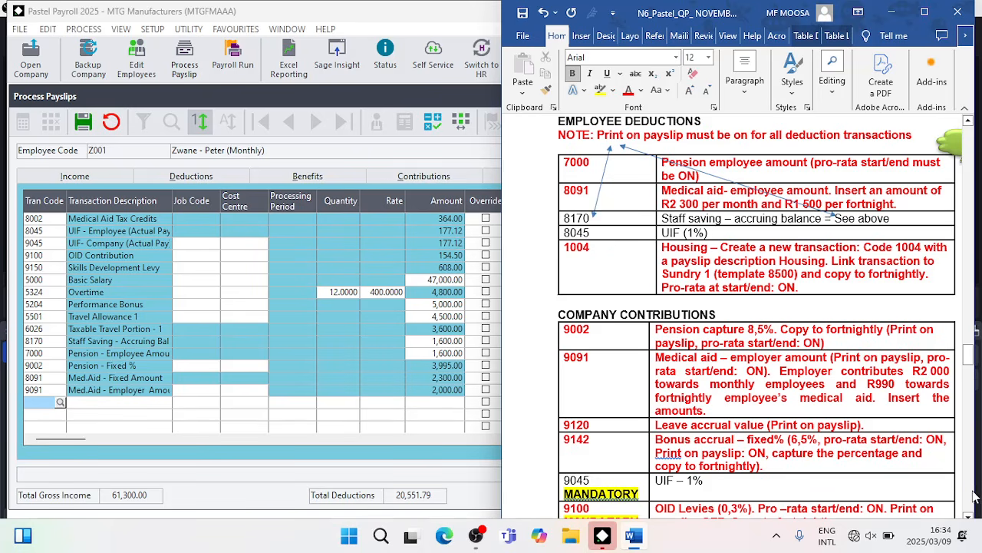
scroll(973, 495, down, 15)
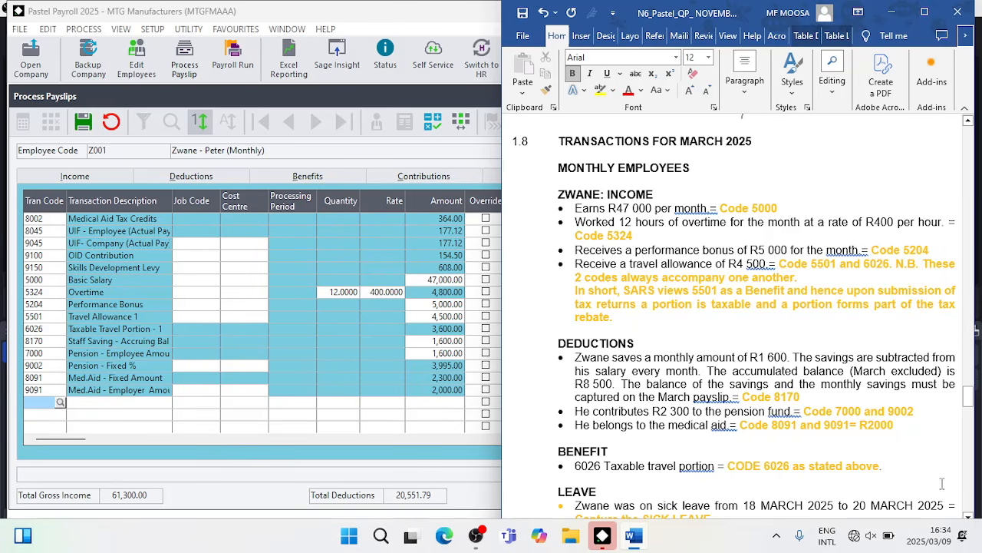
click(970, 516)
scroll(970, 516, down, 5)
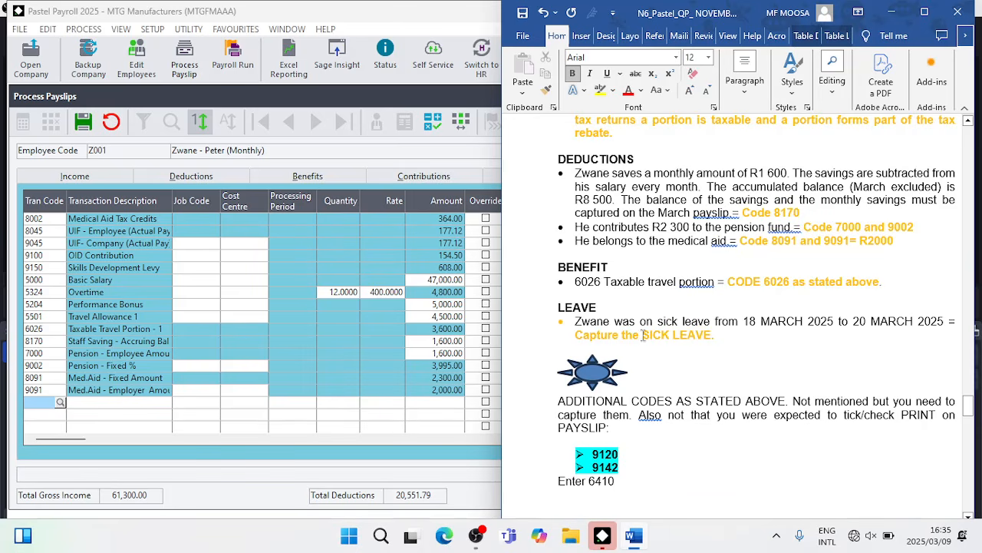
Add a Sick Leave transaction line to Zwane's leave transactions
click(404, 427)
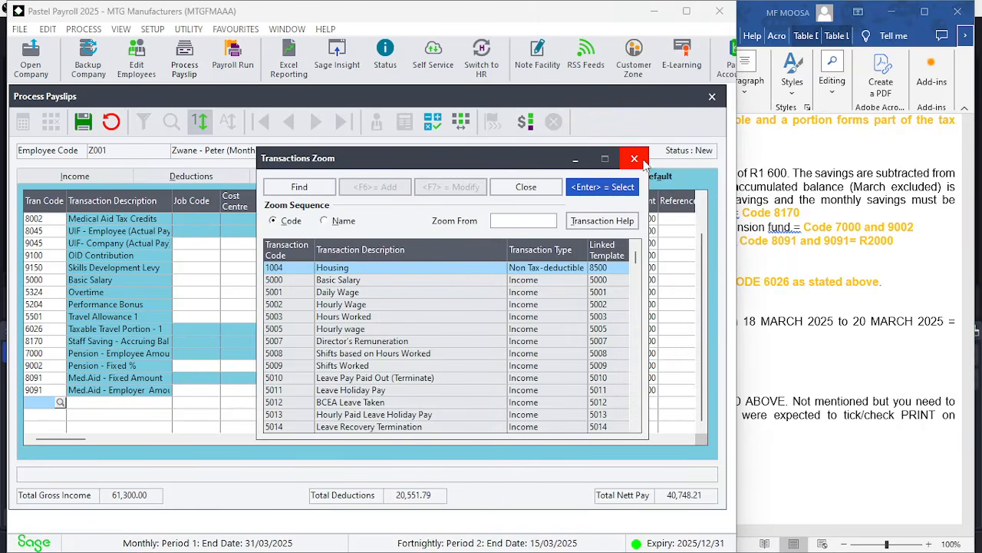
click(642, 161)
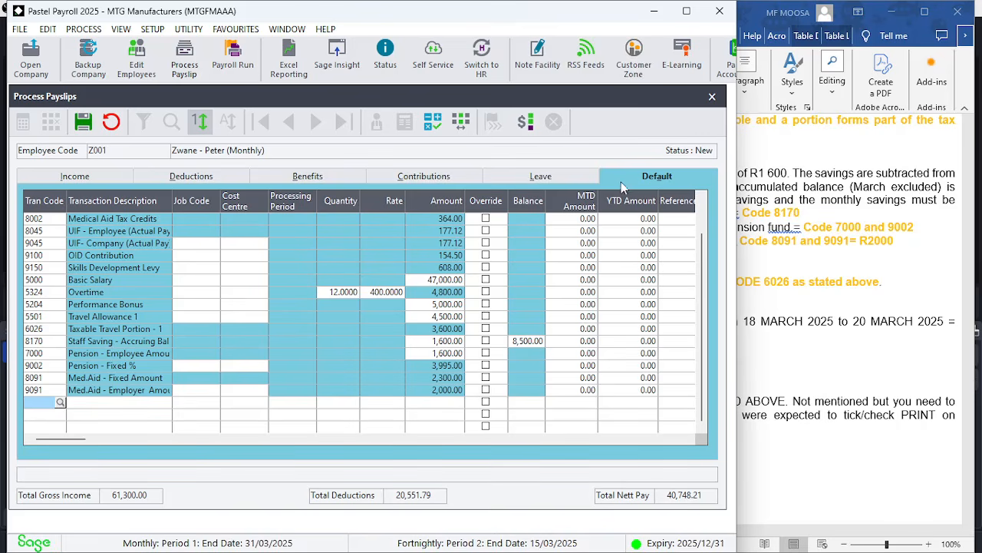
click(561, 177)
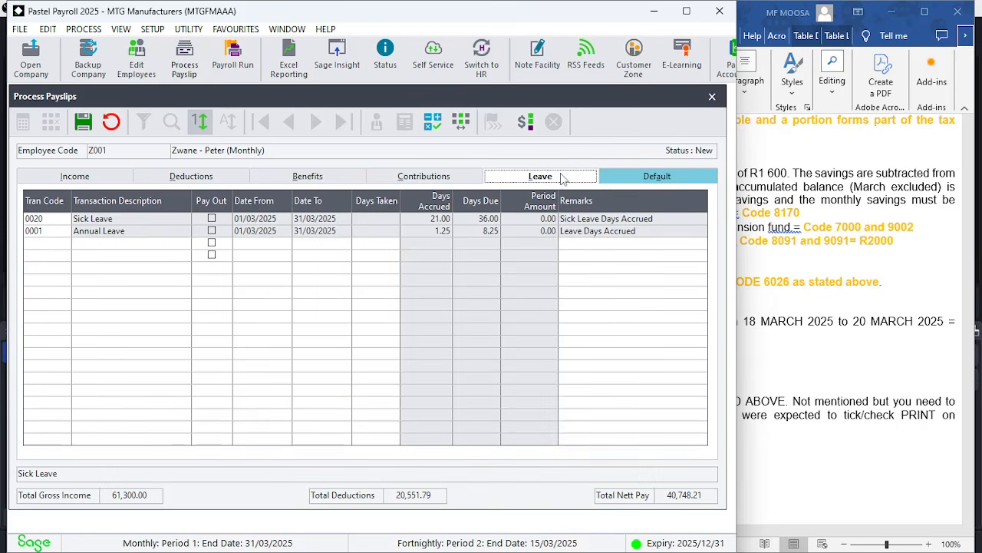
click(64, 244)
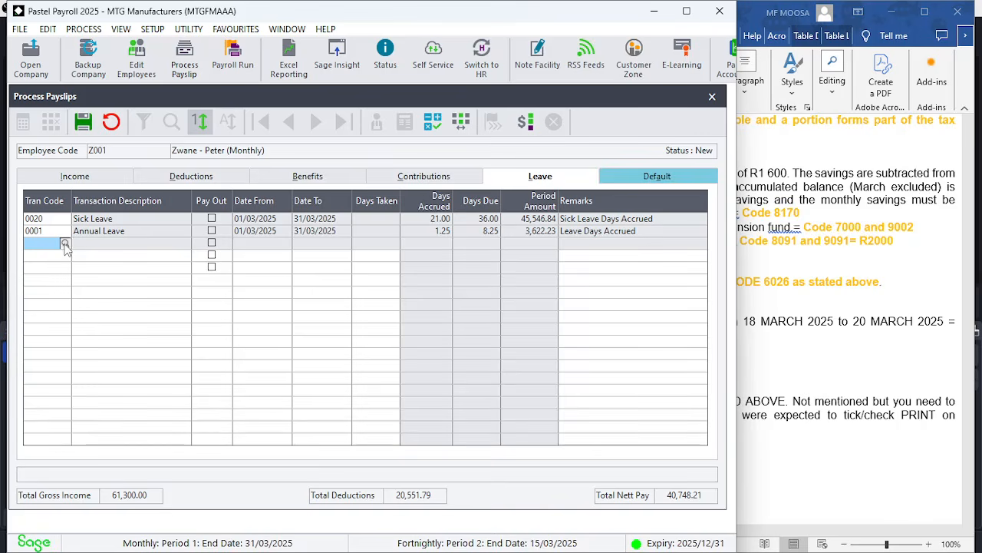
click(65, 244)
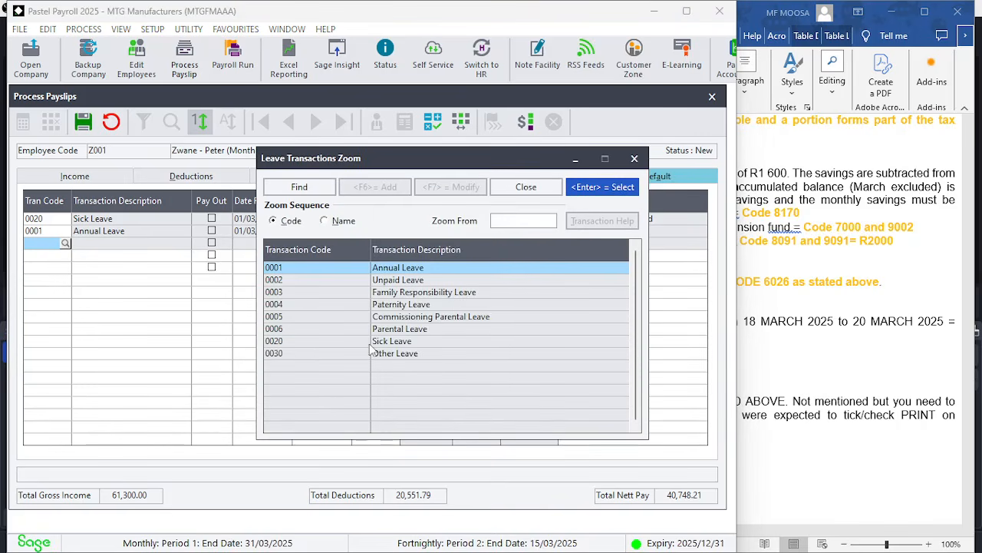
click(375, 345)
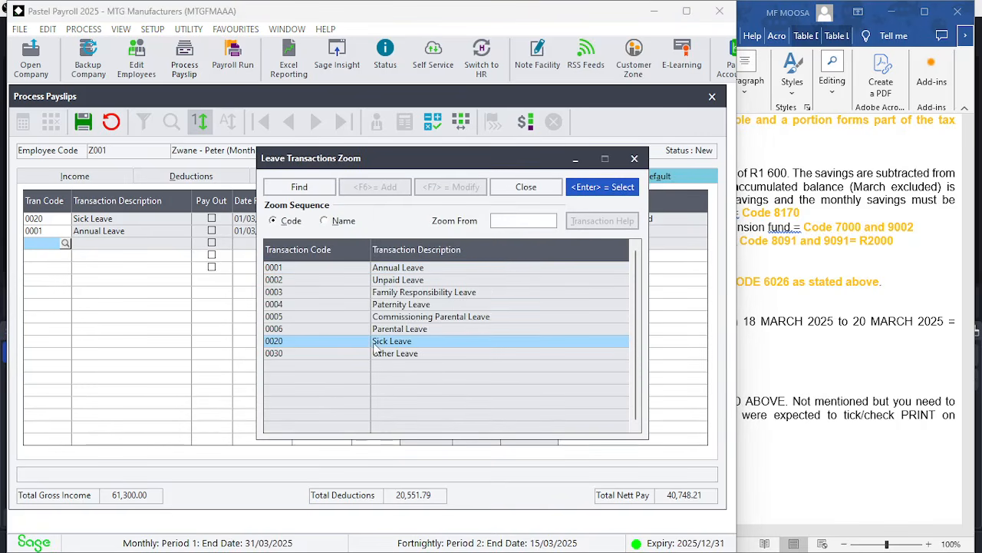
click(612, 187)
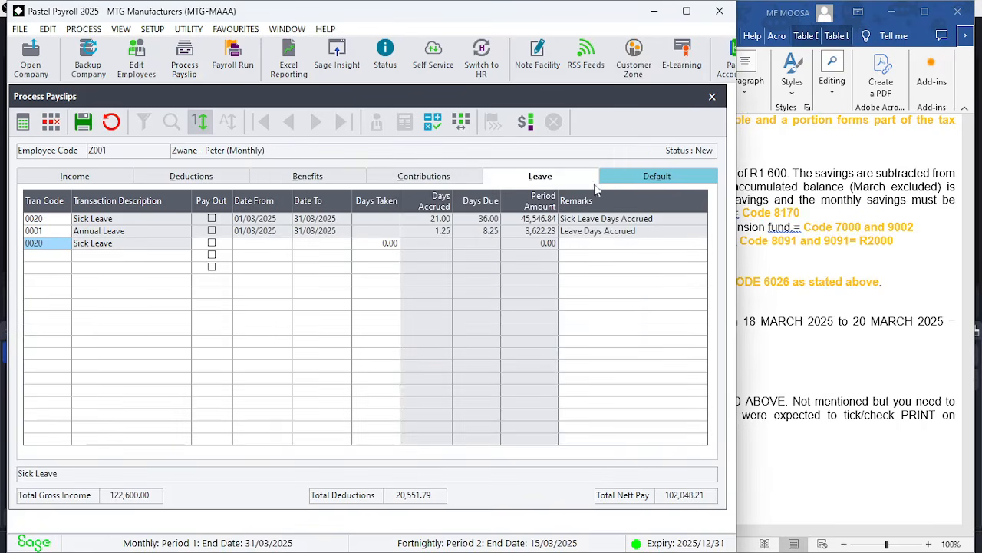
Enter the sick leave period from 18/03/2025 to 20/03/2025
click(259, 244)
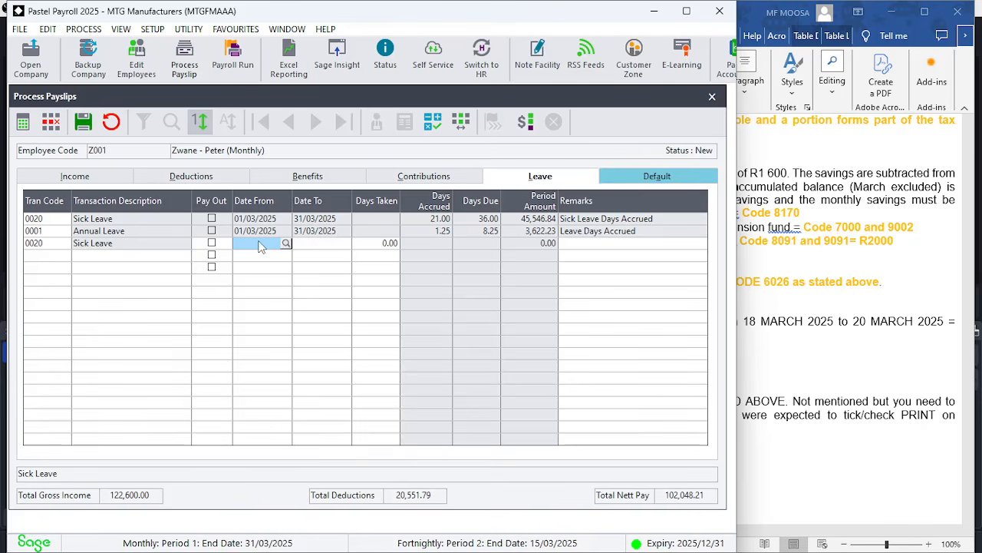
text(18)
key(Tab)
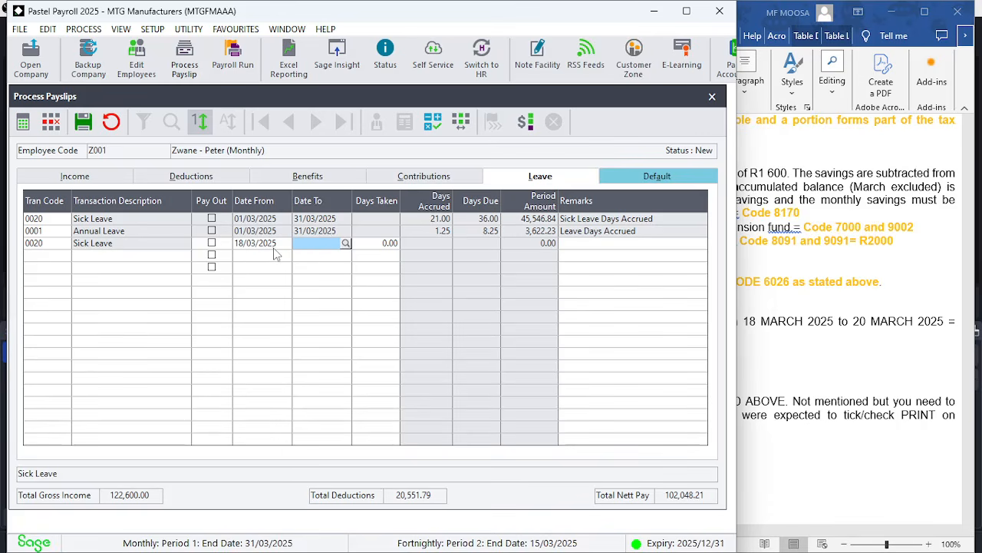
text(2)
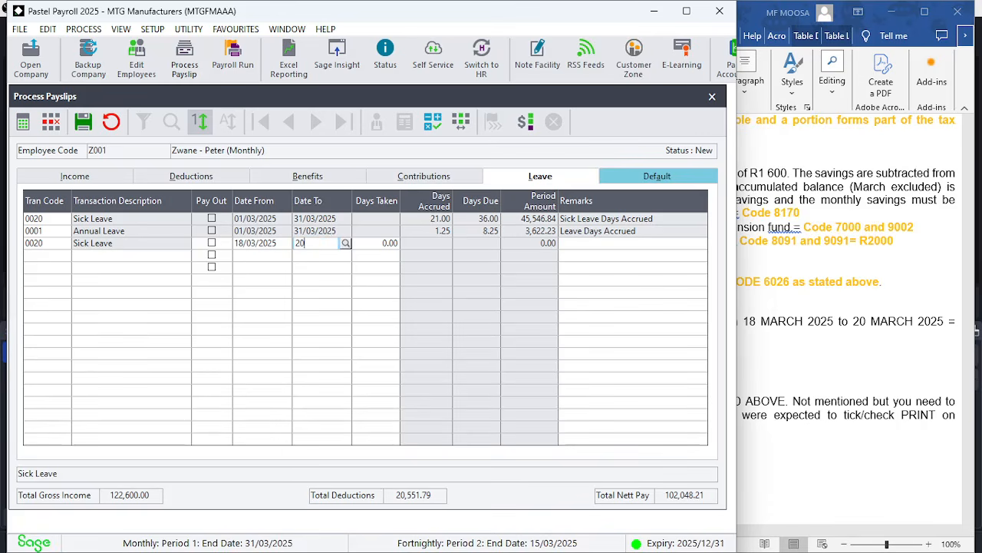
text(0)
key(Tab)
key(Return)
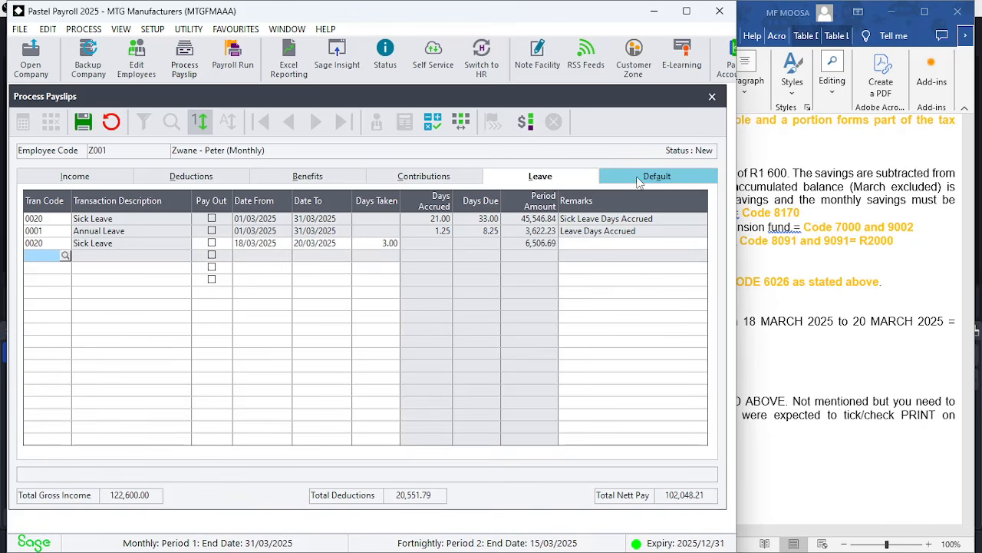
Open the Default transactions tab and check the exam paper's list of additional codes to capture
click(637, 176)
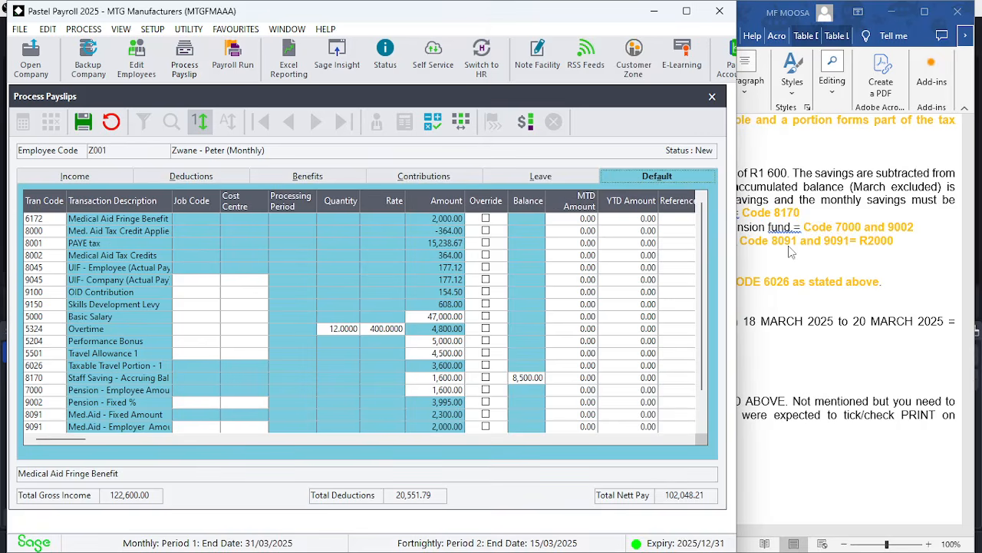
click(791, 252)
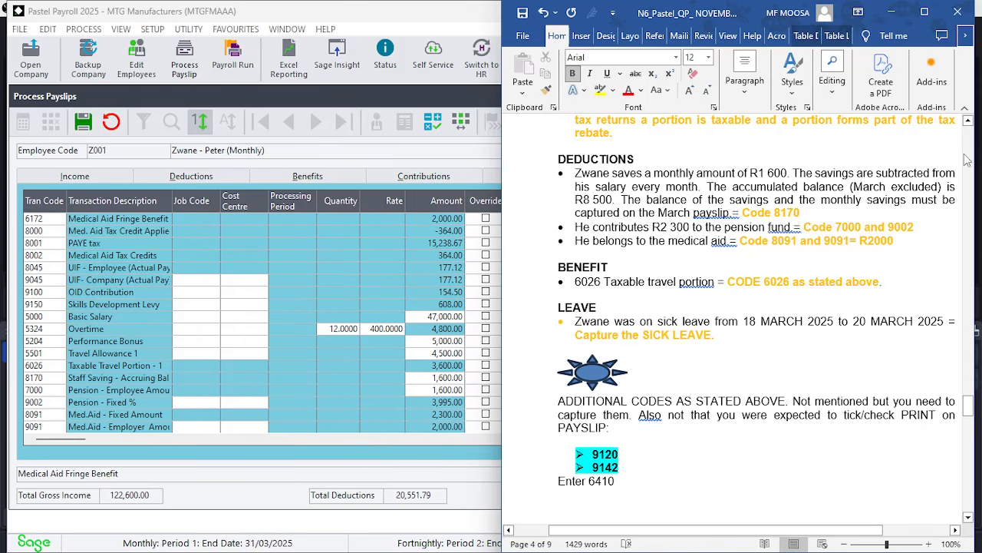
scroll(969, 159, up, 9)
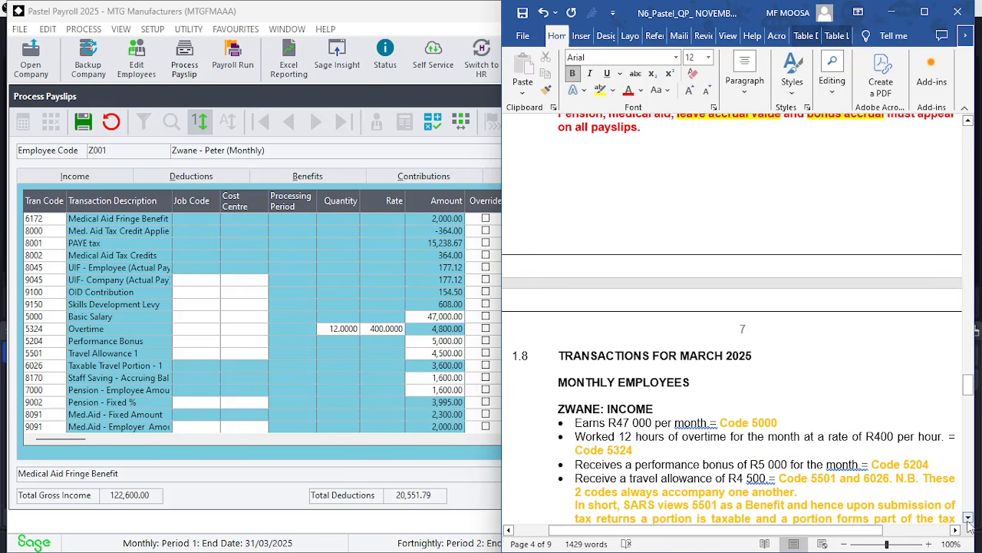
drag(969, 519, 970, 518)
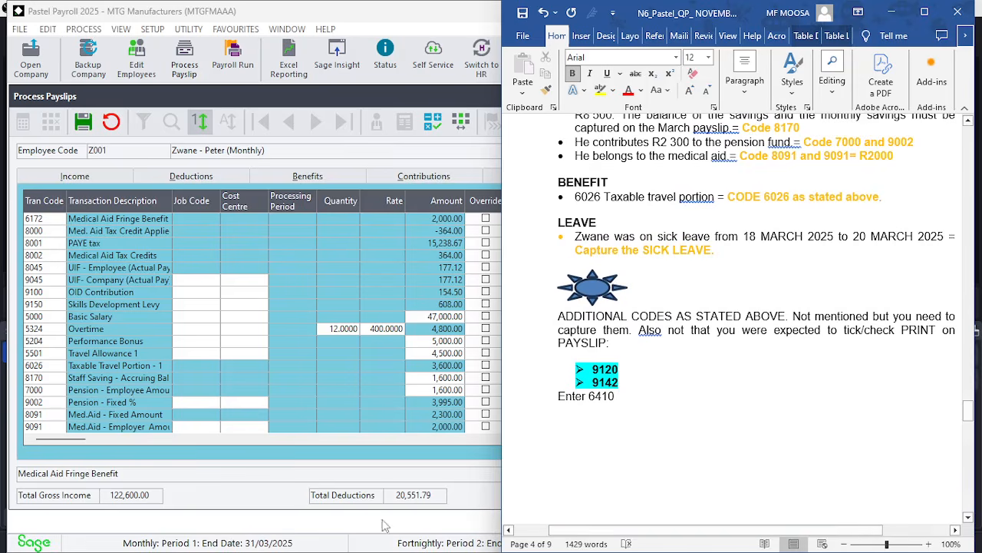
click(425, 448)
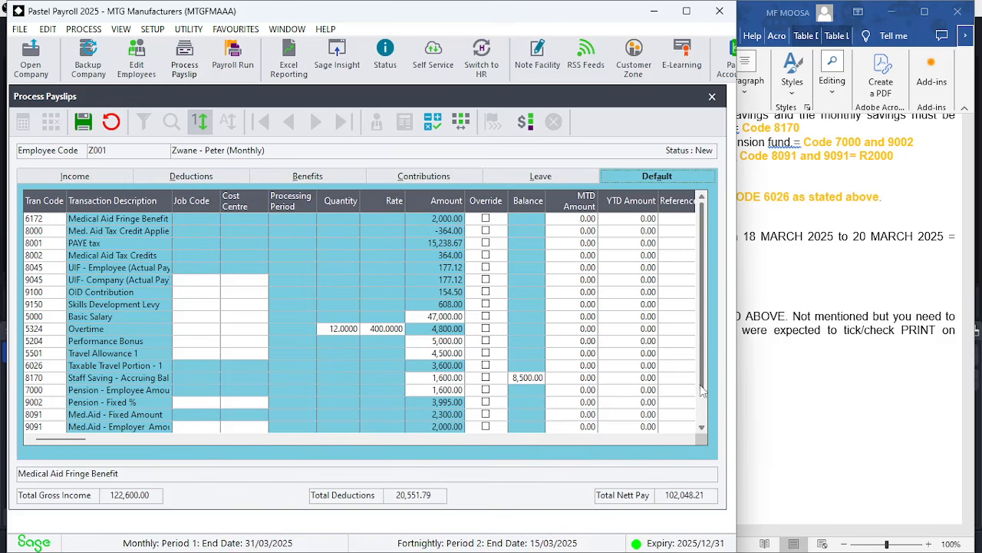
Add transaction code 9142 Bonus Accrual - Fixed % to the default transactions, applying it to the current period's payslip
scroll(699, 426, down, 1)
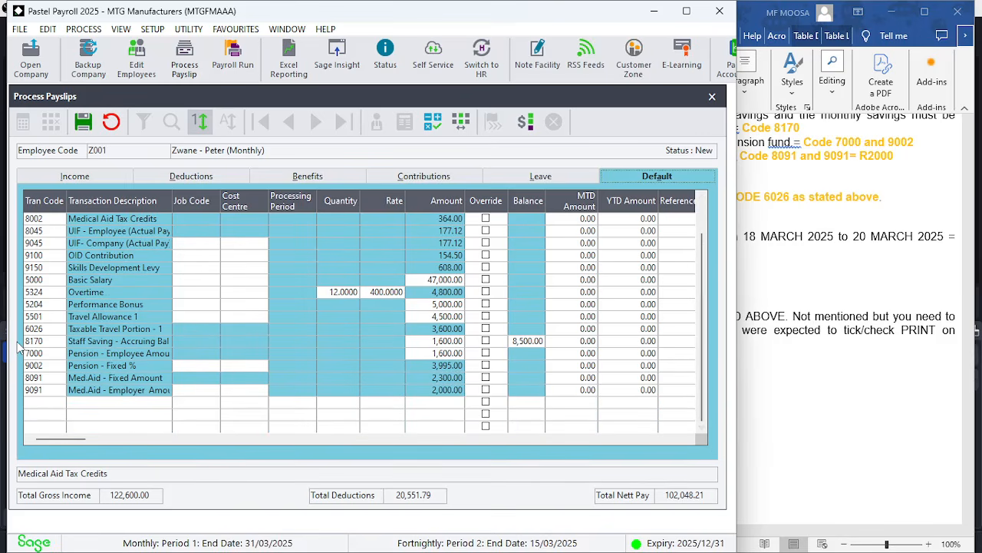
click(52, 403)
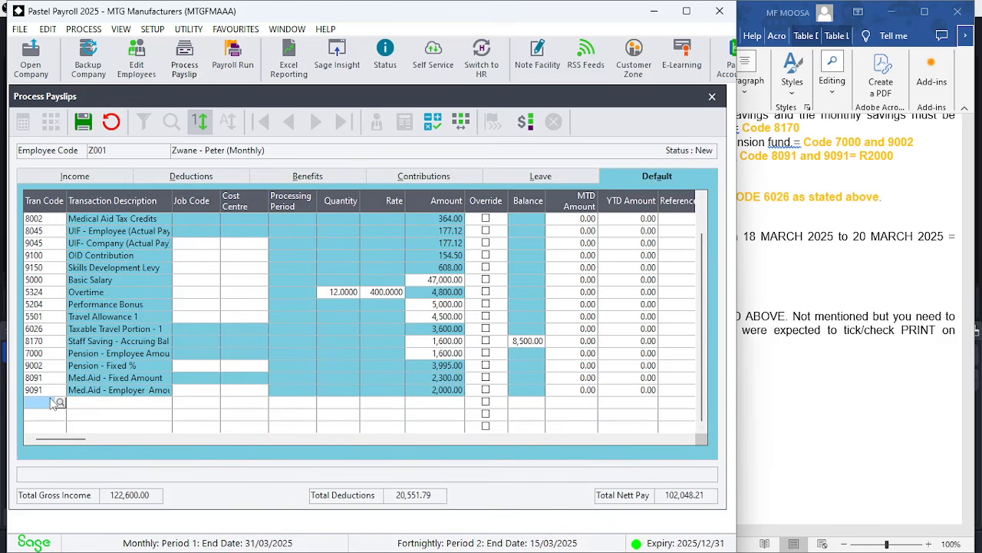
text(9142)
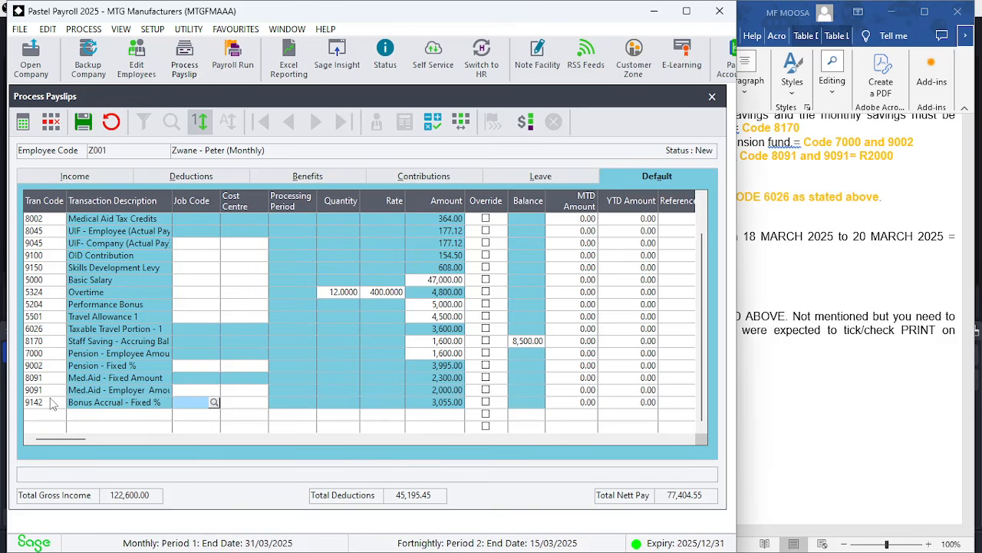
key(Return)
key(Return)
key(Return)
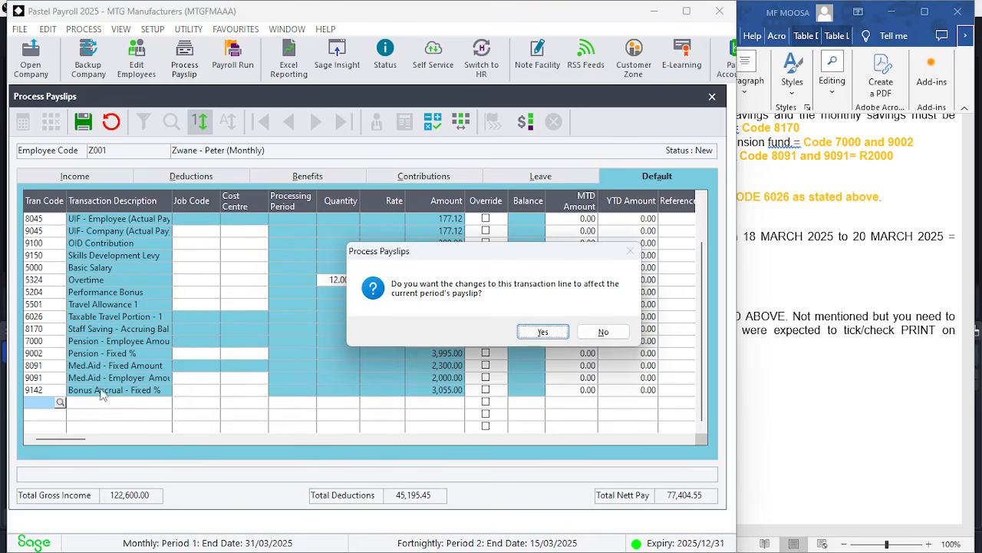
click(538, 332)
Add transaction code 9120 Leave Accrual Value, applying it to the current period's payslip
click(803, 385)
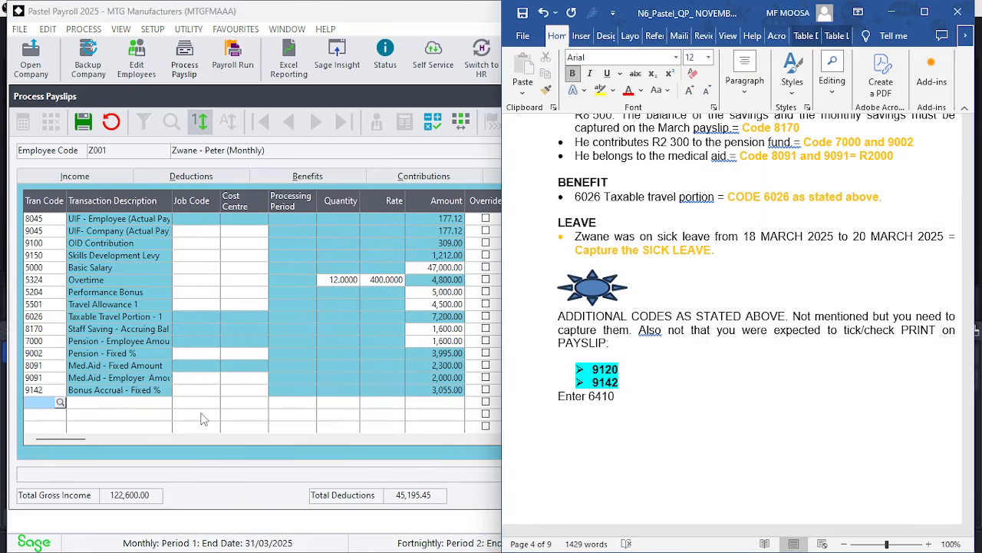
click(133, 415)
text(9)
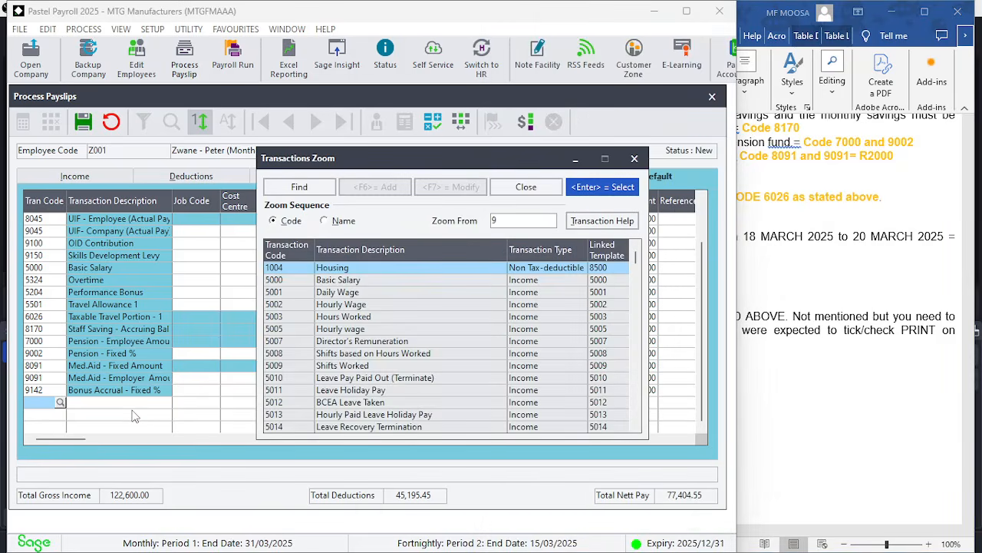
text(120)
key(Return)
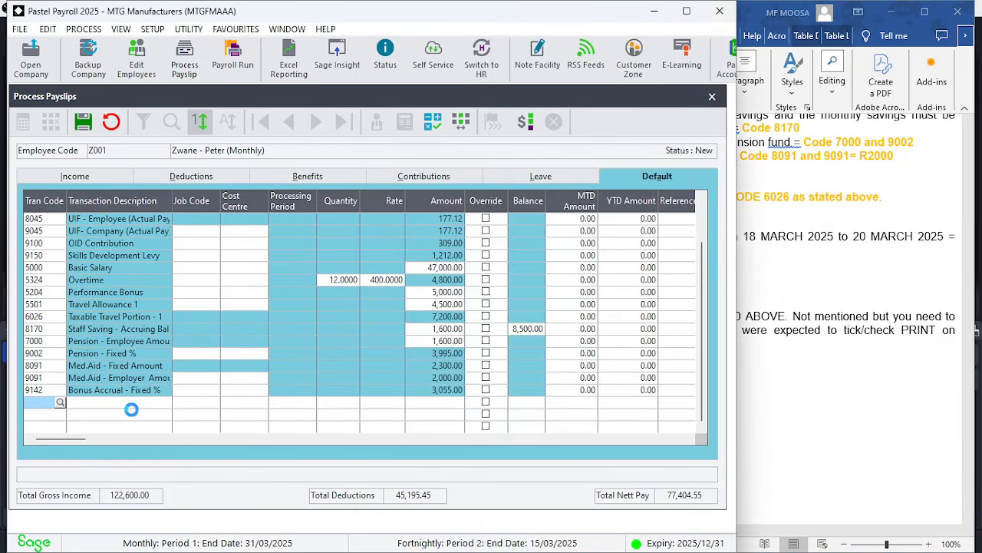
key(Return)
key(Return)
key(Return)
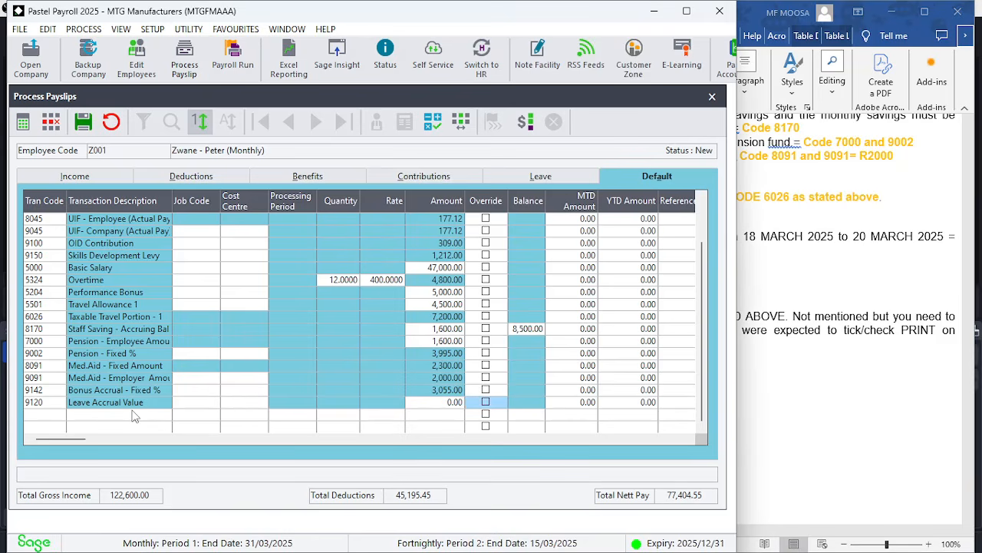
key(Return)
key(Return)
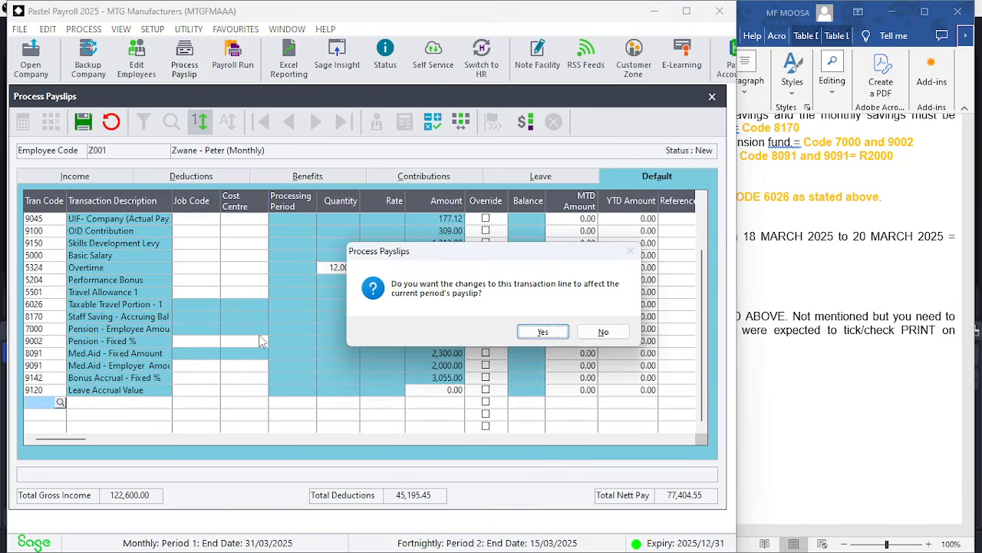
click(543, 332)
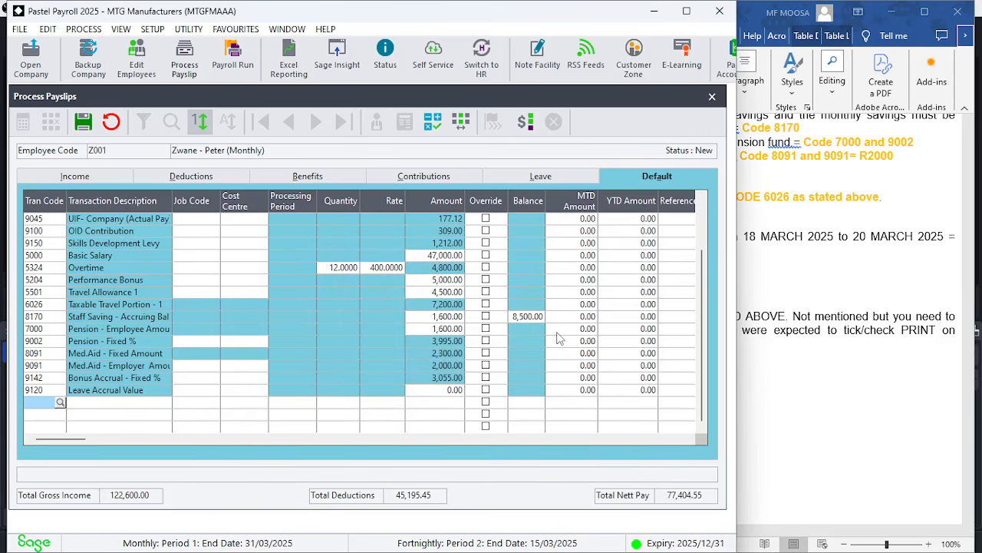
Add transaction code 6410 Pension Fund Fringe Benefit, applying it to the current period's payslip
text(6)
key(Return)
key(Return)
key(Return)
key(Return)
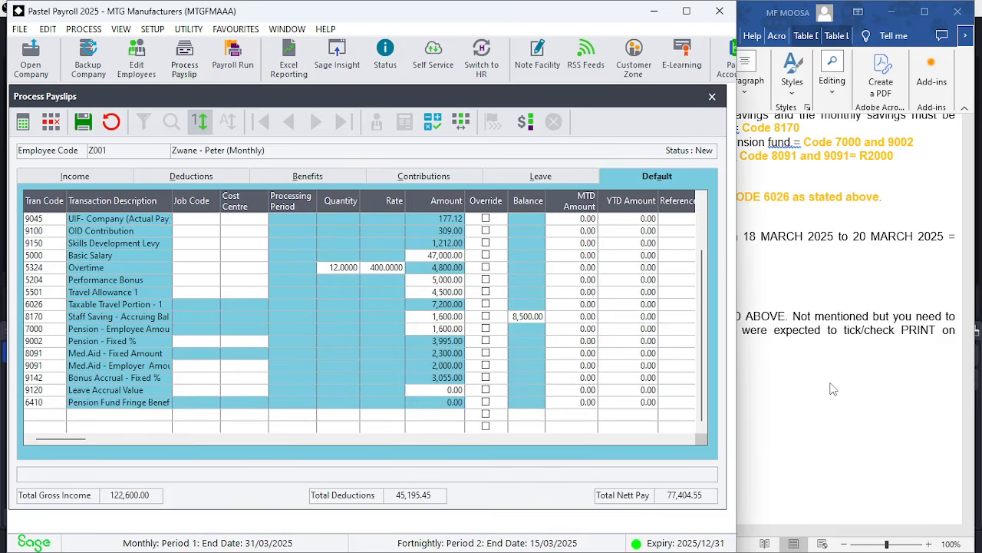
key(Return)
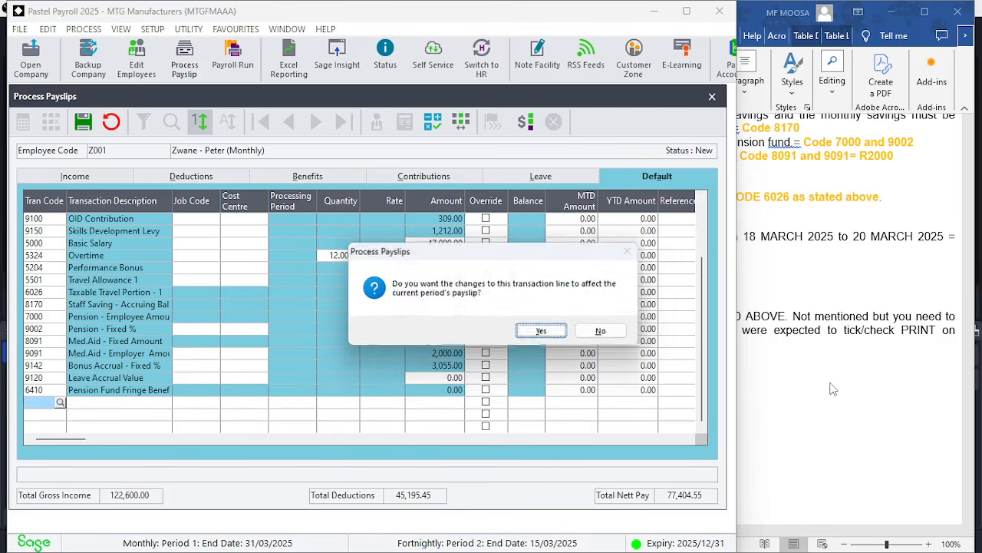
click(555, 333)
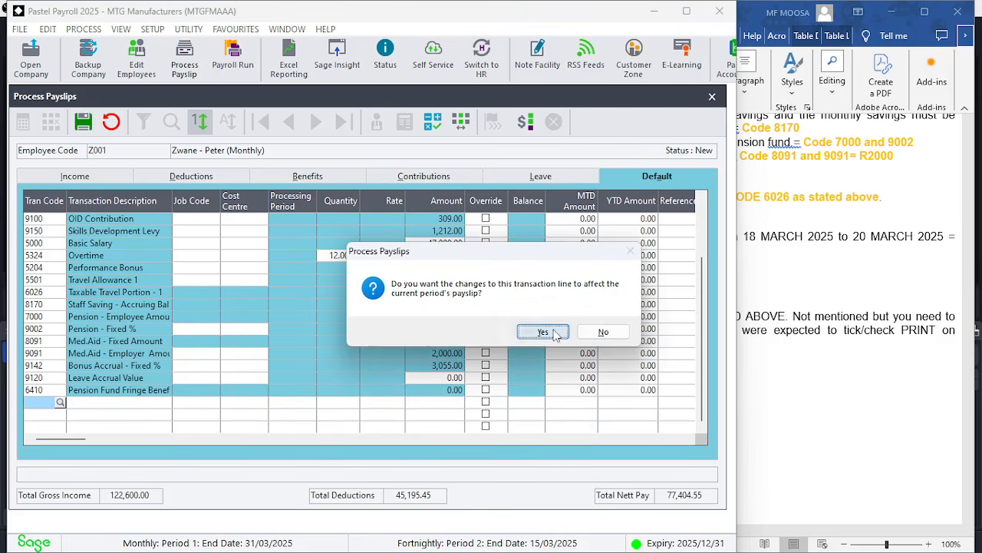
click(803, 406)
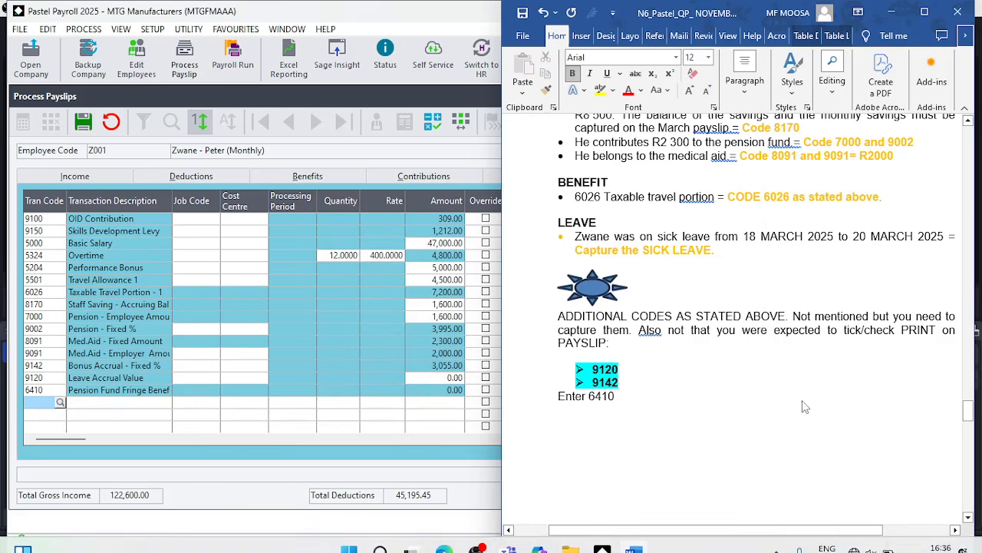
click(413, 425)
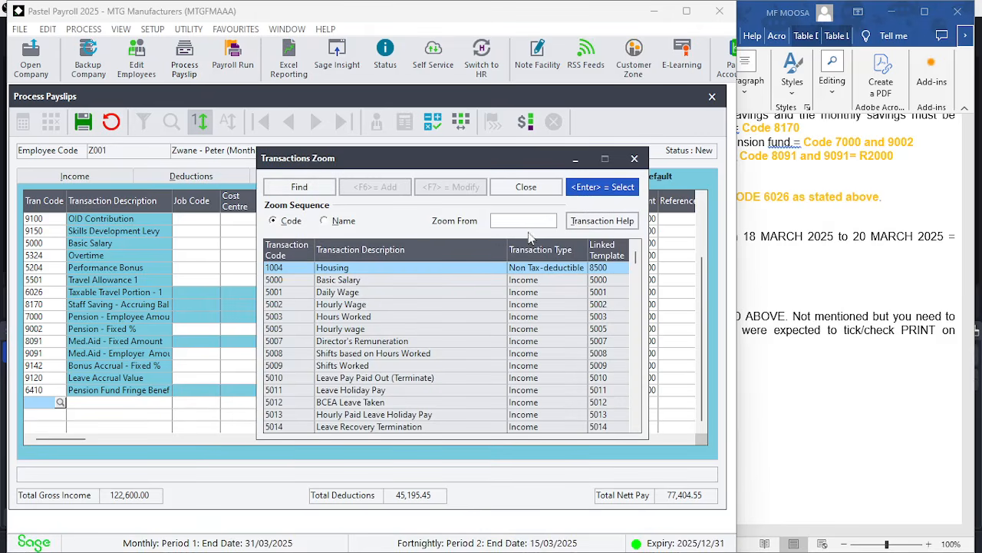
click(633, 159)
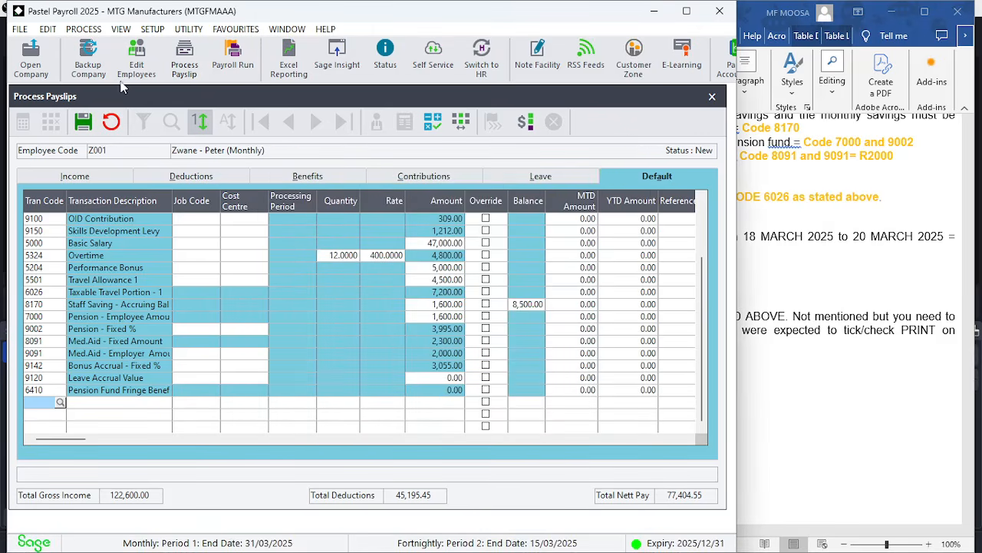
Try to save Zwane's payslip
click(83, 122)
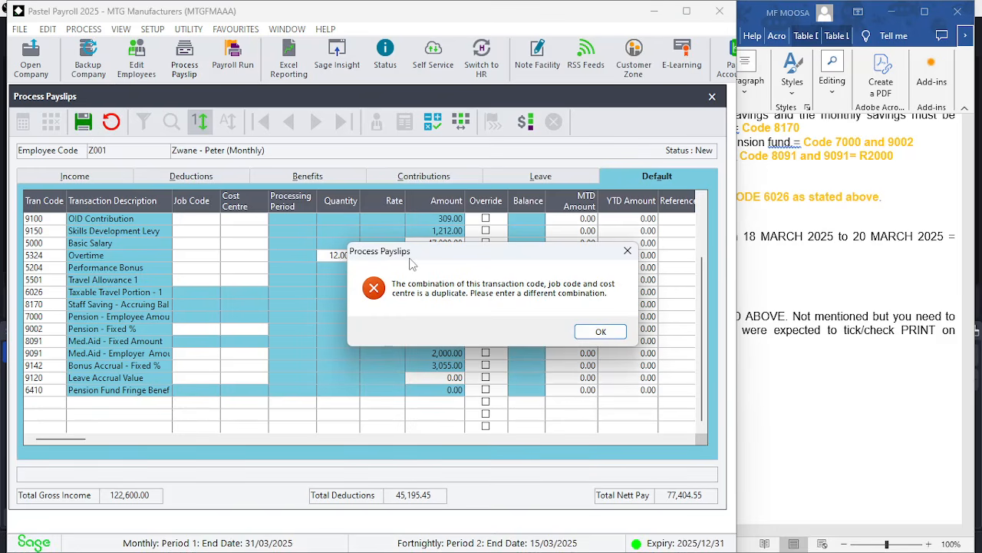
click(602, 333)
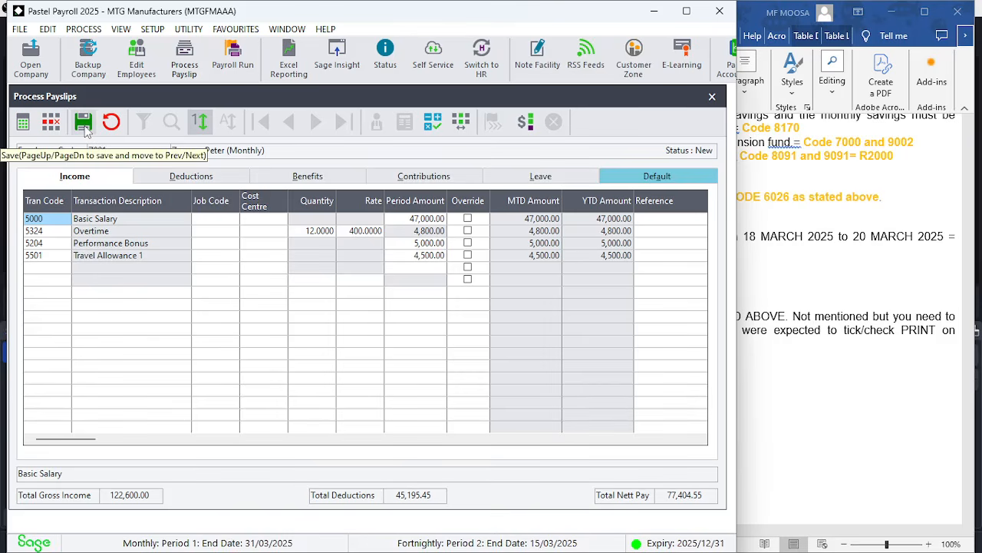
click(83, 124)
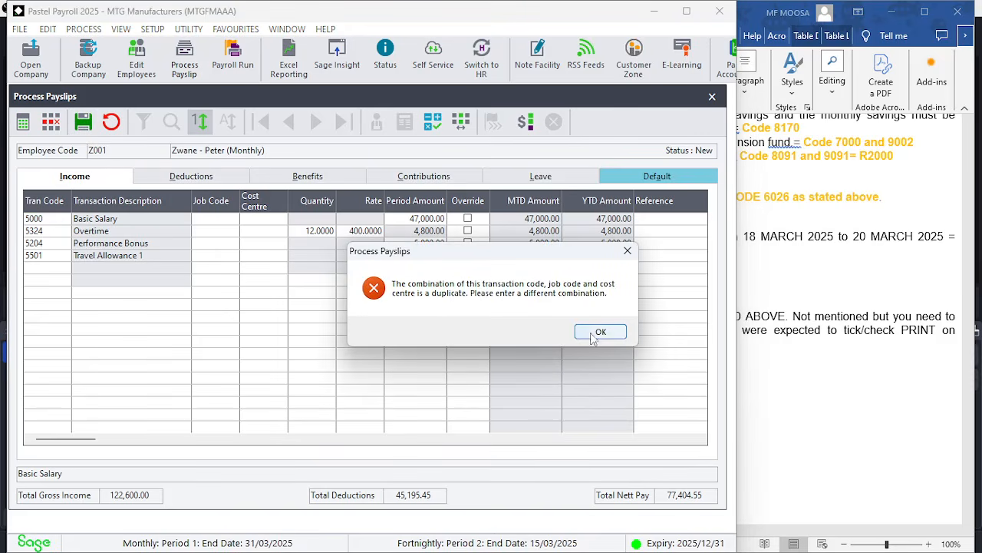
click(600, 331)
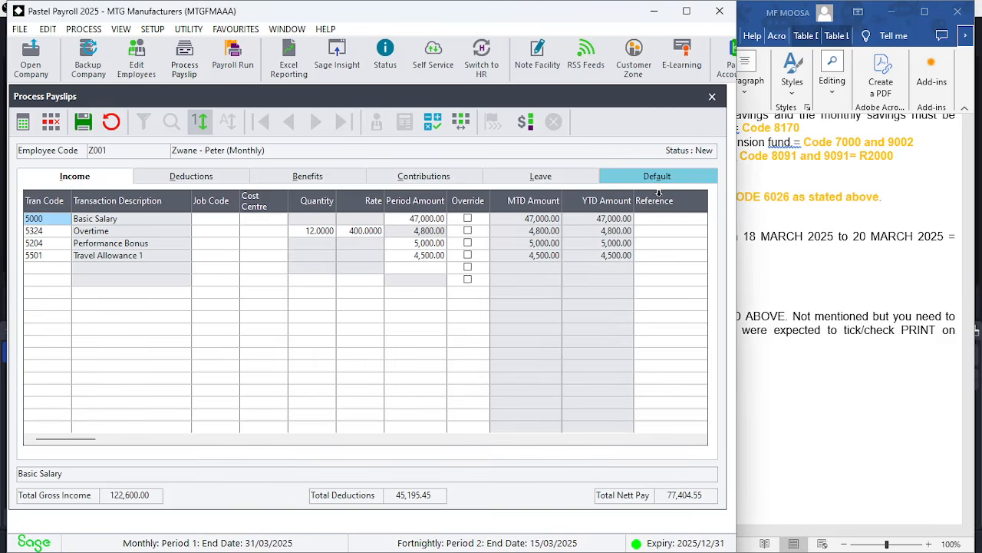
Check the default transaction lines and try saving the payslip again
click(687, 178)
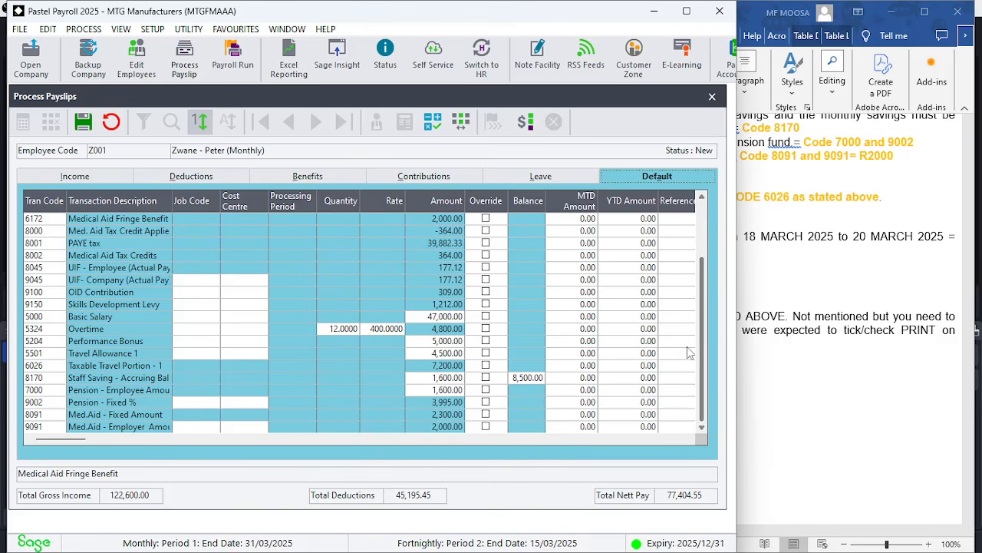
scroll(691, 353, down, 2)
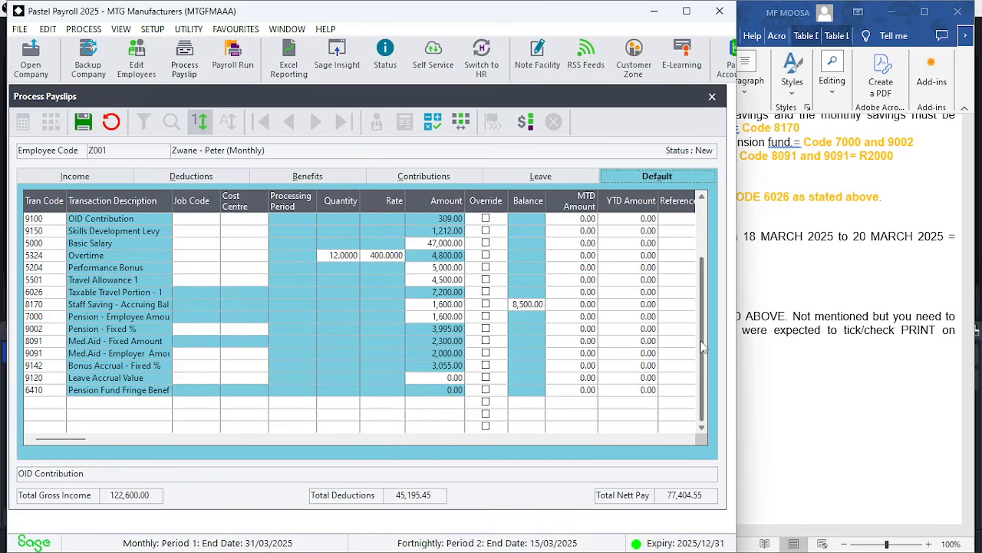
drag(704, 348, 705, 248)
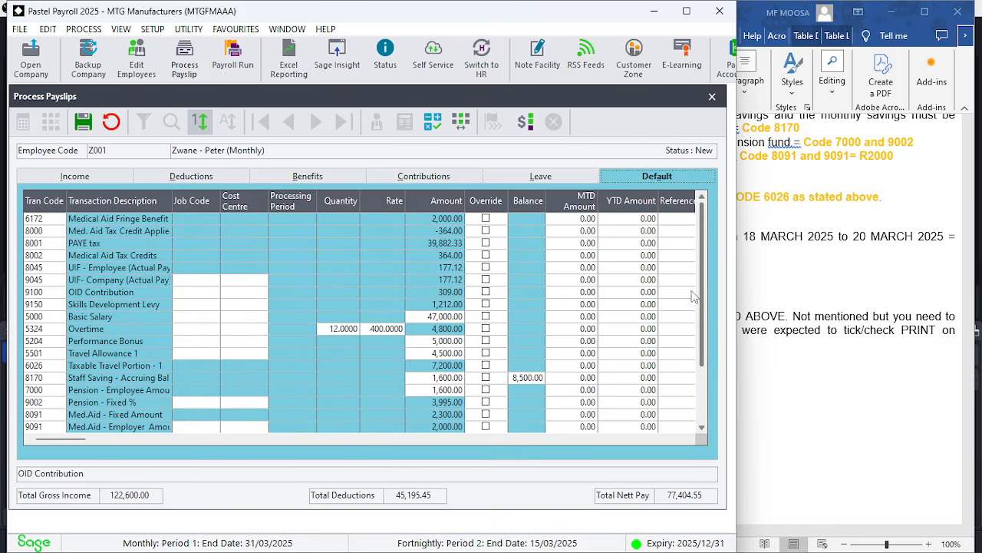
drag(704, 307, 704, 390)
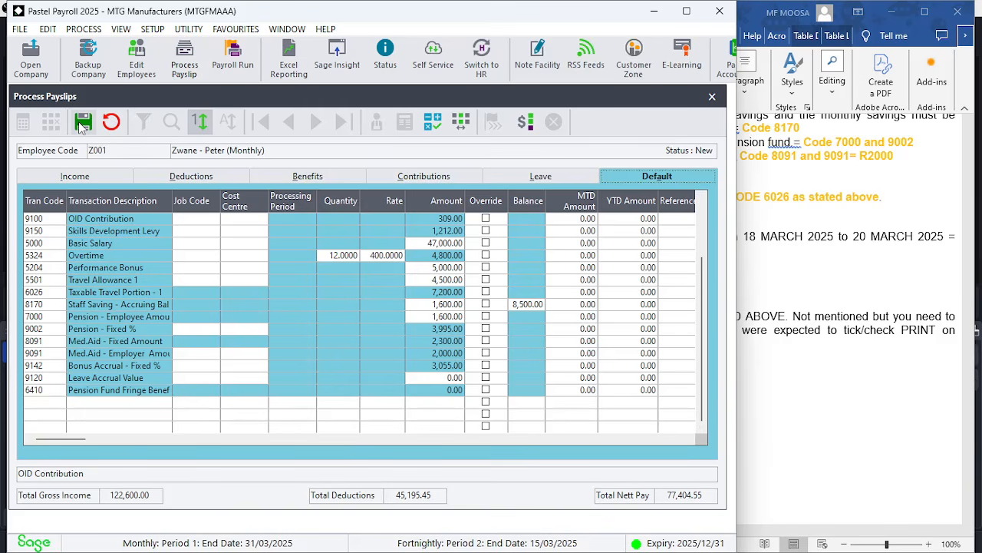
click(83, 125)
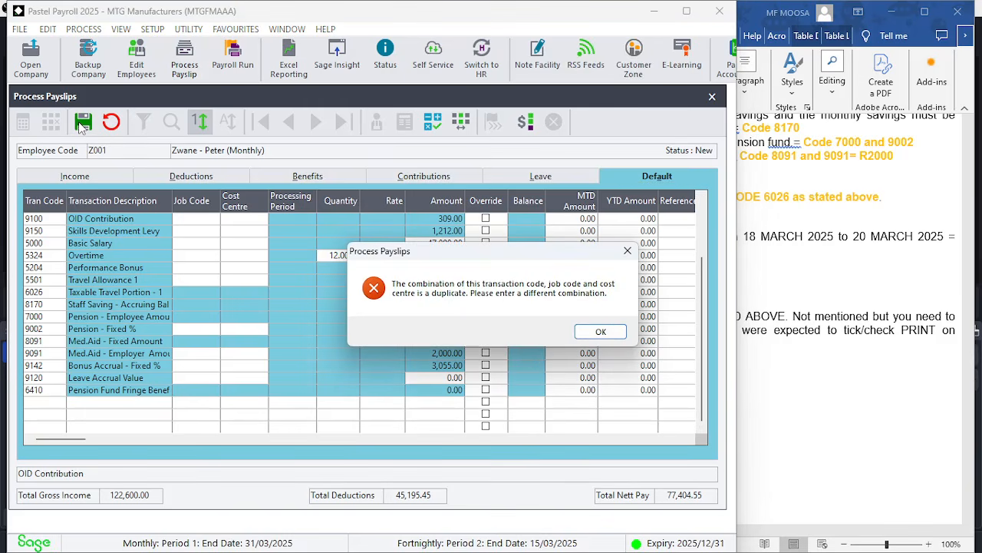
click(601, 331)
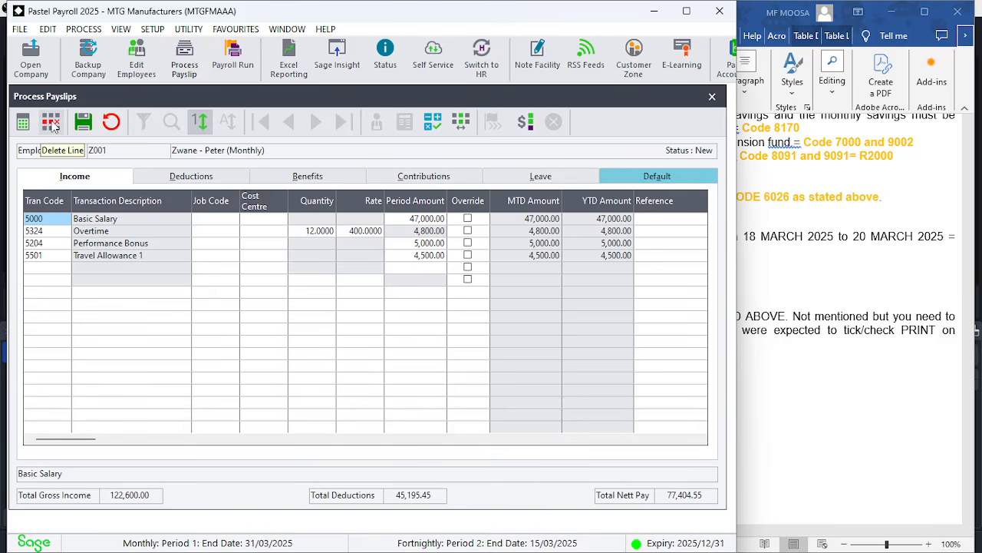
Delete the Basic Salary line from Zwane's income transactions
click(51, 122)
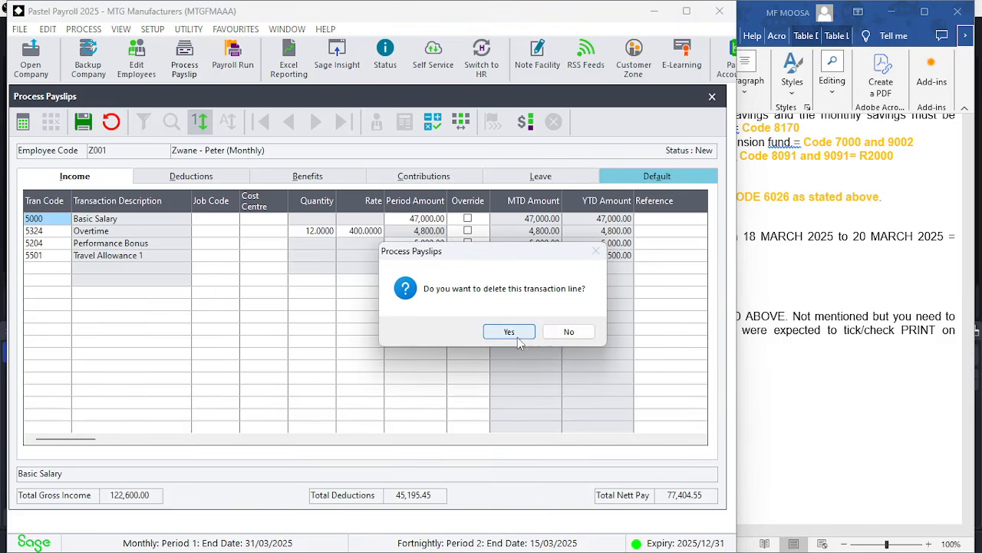
click(509, 331)
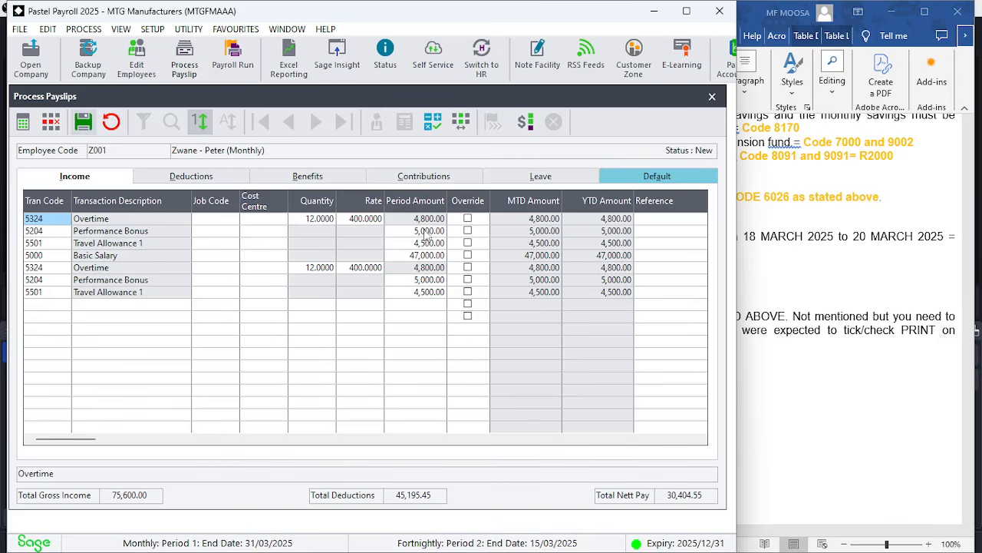
click(55, 274)
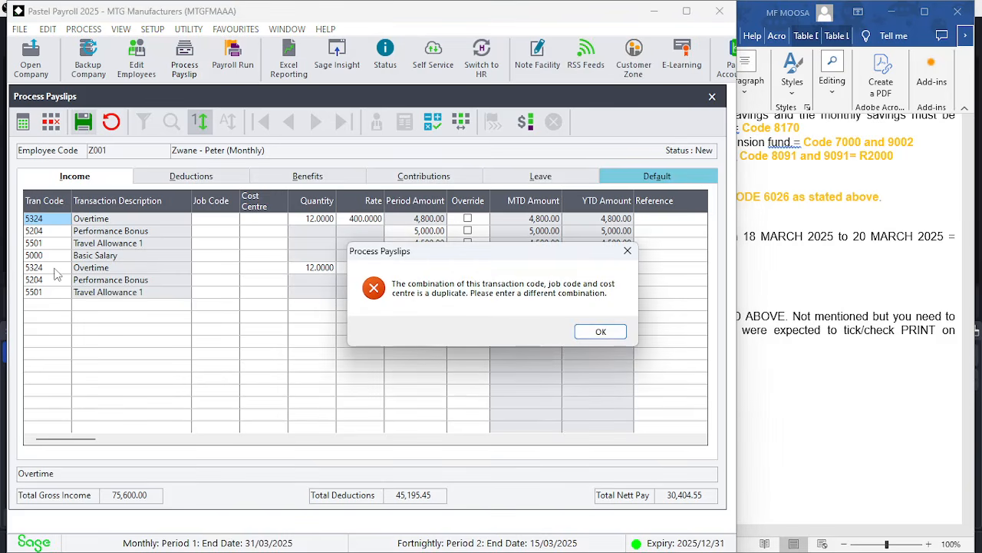
click(600, 331)
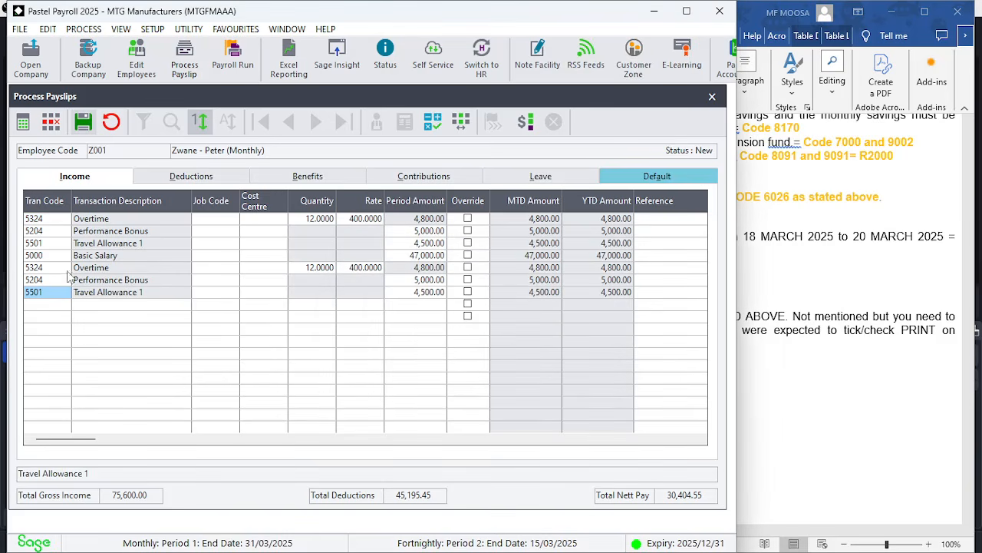
Delete the duplicate Travel Allowance 1 line from Zwane's income transactions
click(57, 272)
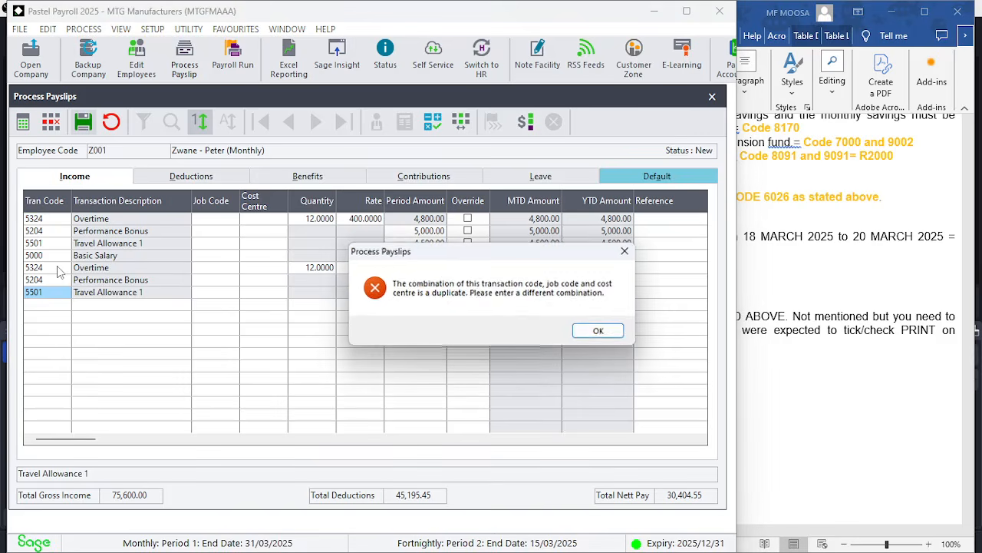
click(601, 332)
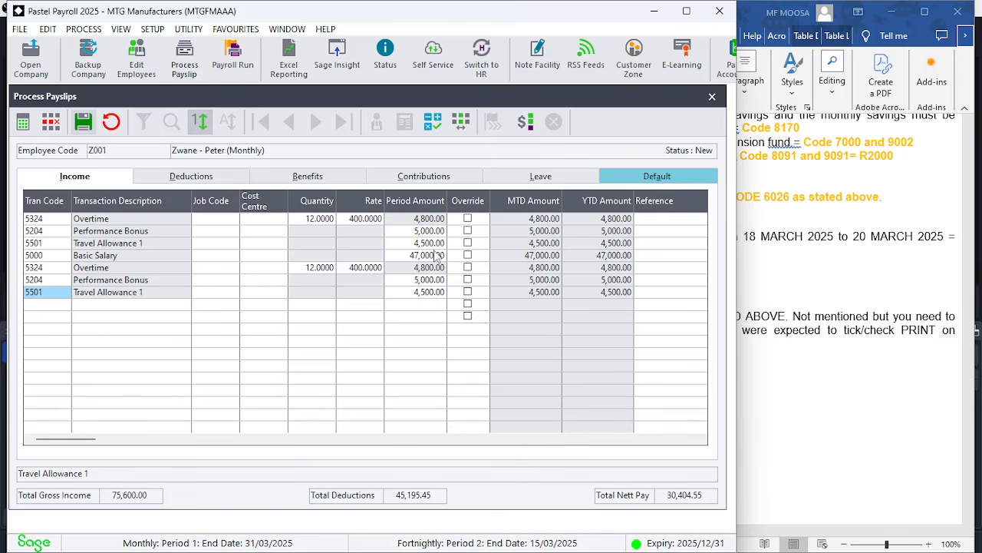
click(54, 125)
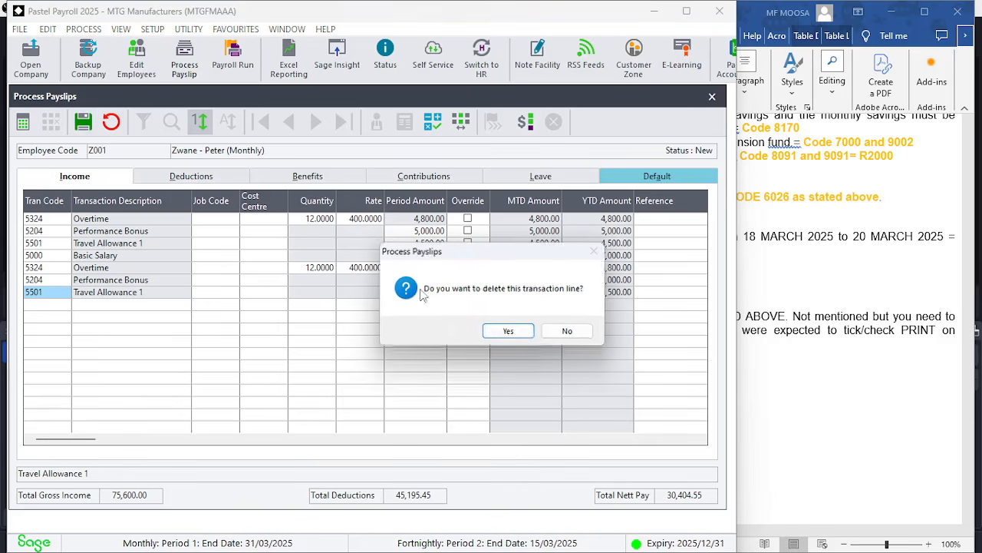
click(512, 333)
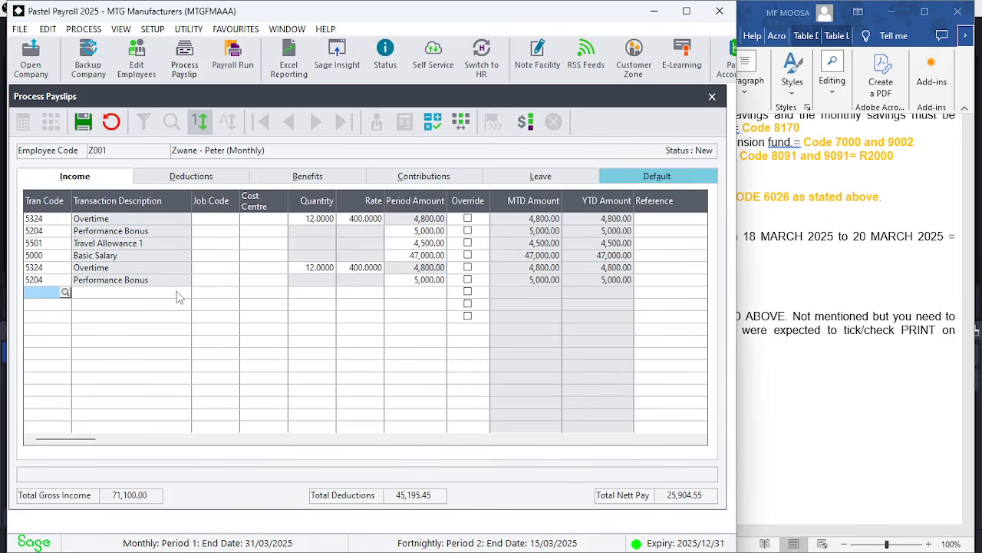
Delete the duplicate Performance Bonus line from the income transactions
click(48, 285)
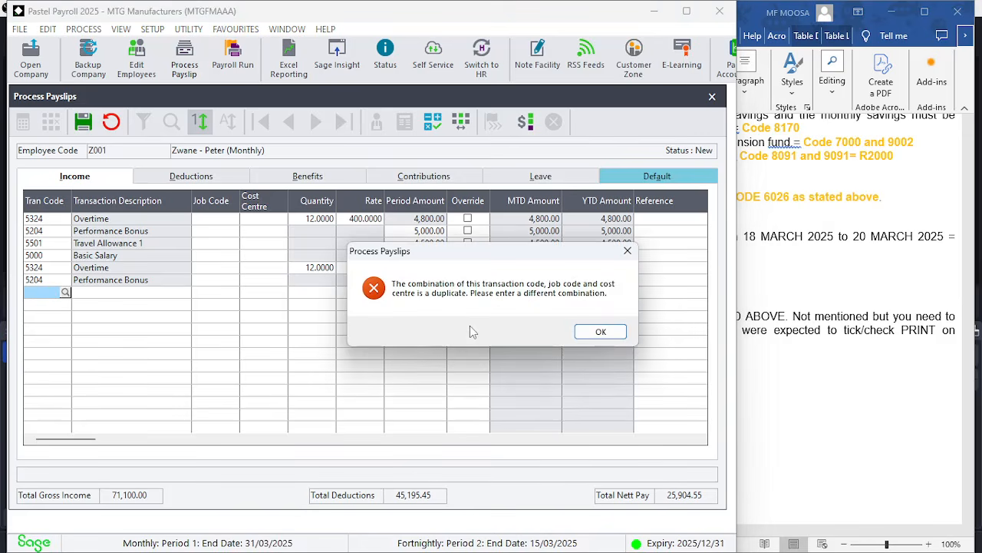
click(598, 332)
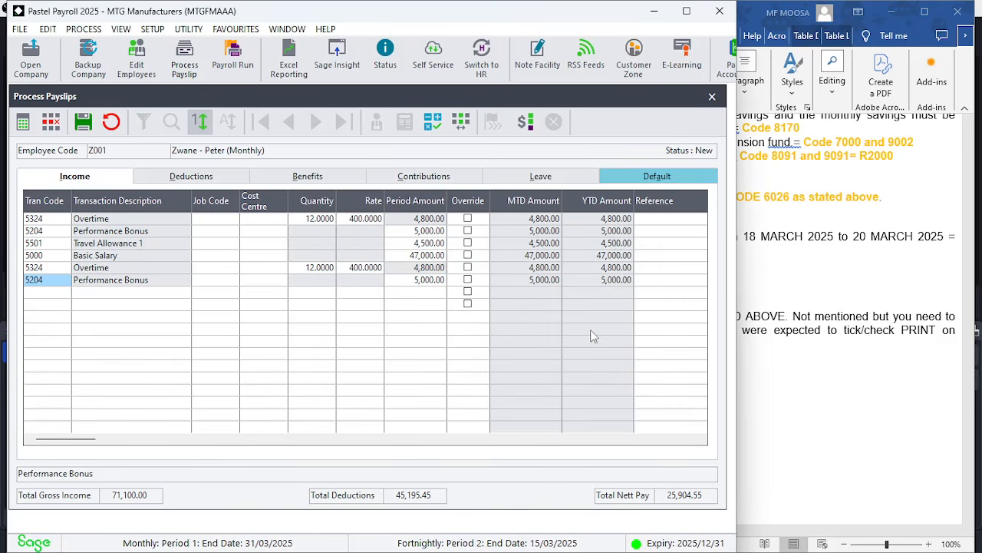
click(51, 122)
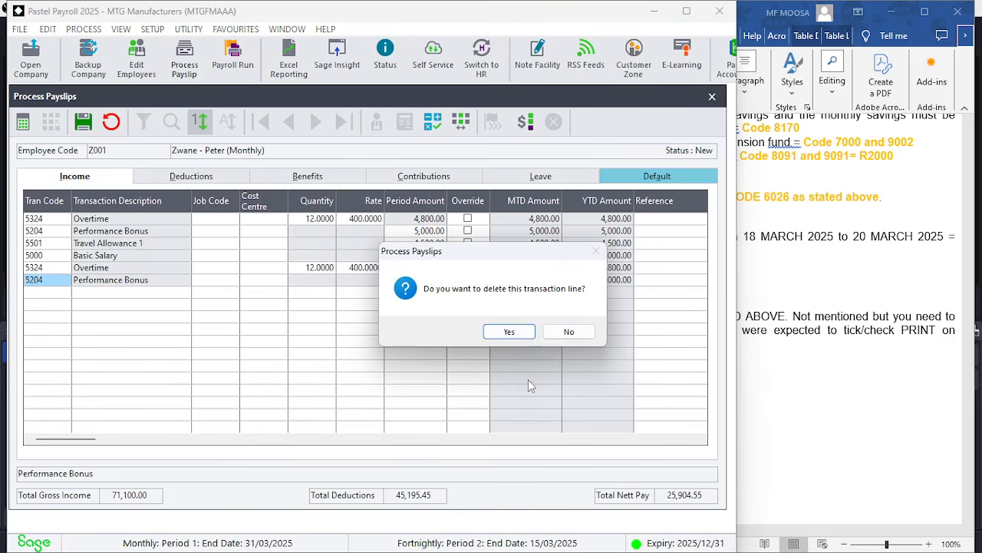
click(511, 332)
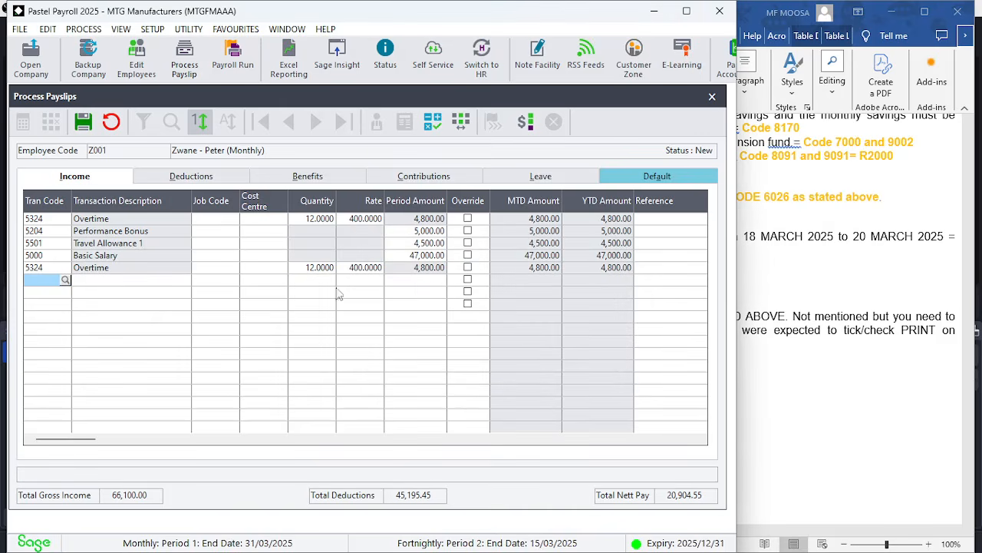
Delete the duplicate Overtime line from the income transactions
click(48, 268)
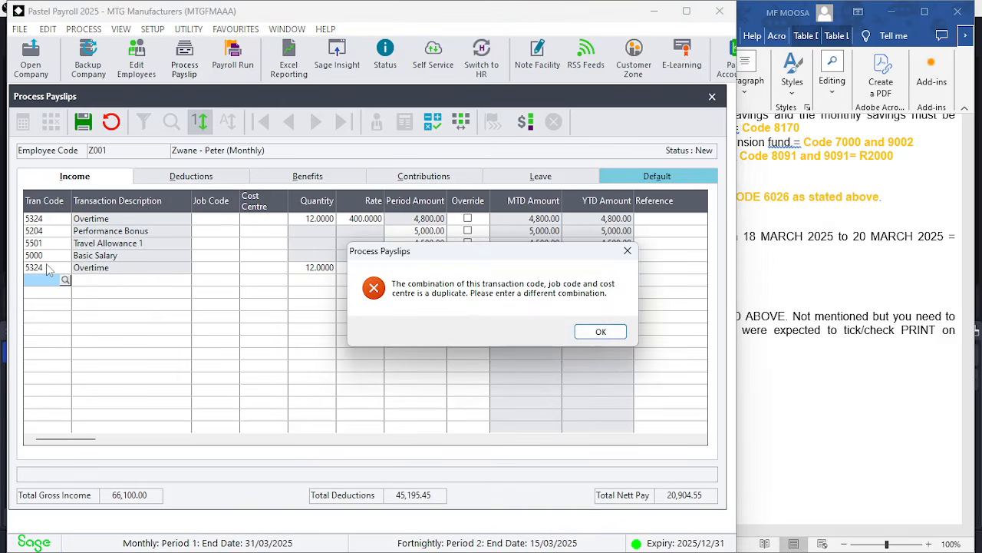
click(592, 333)
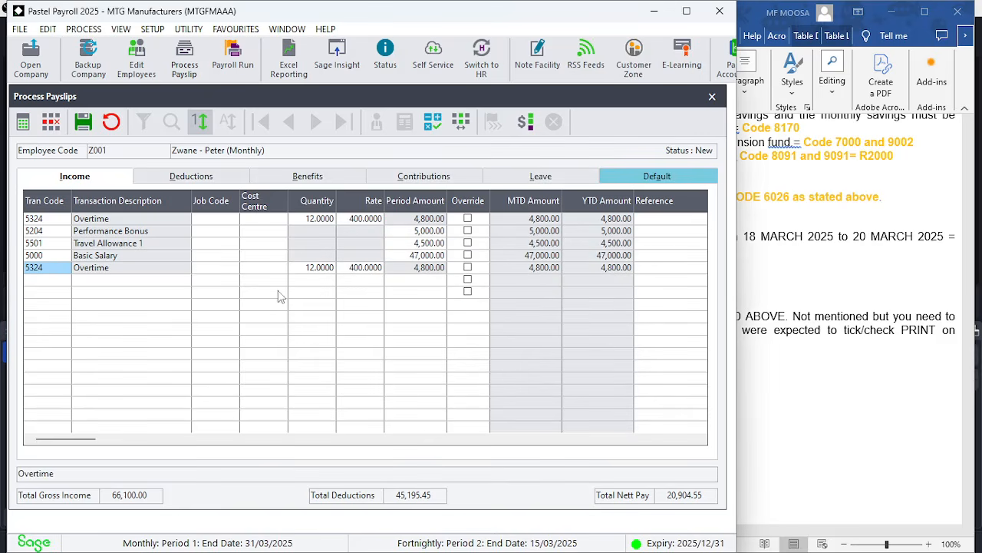
click(51, 121)
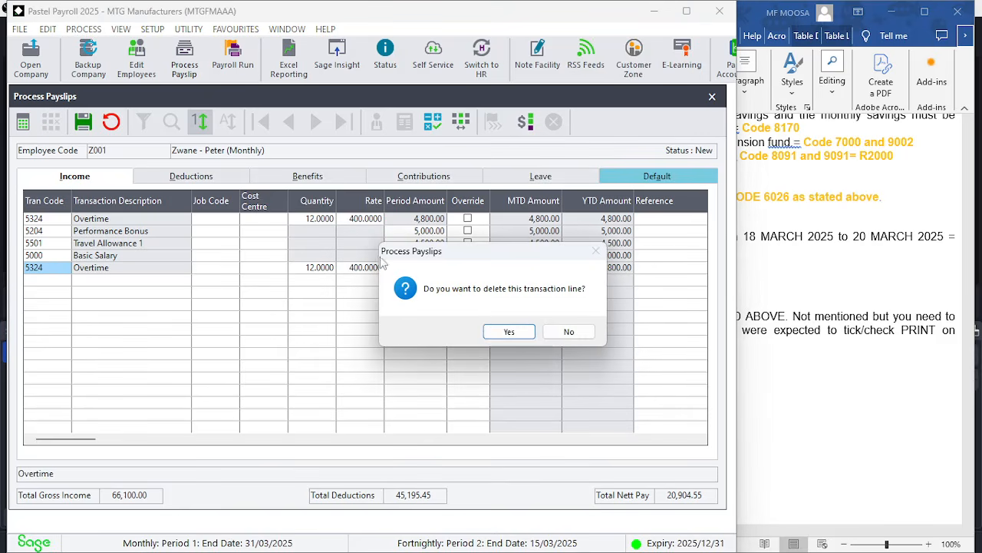
click(507, 332)
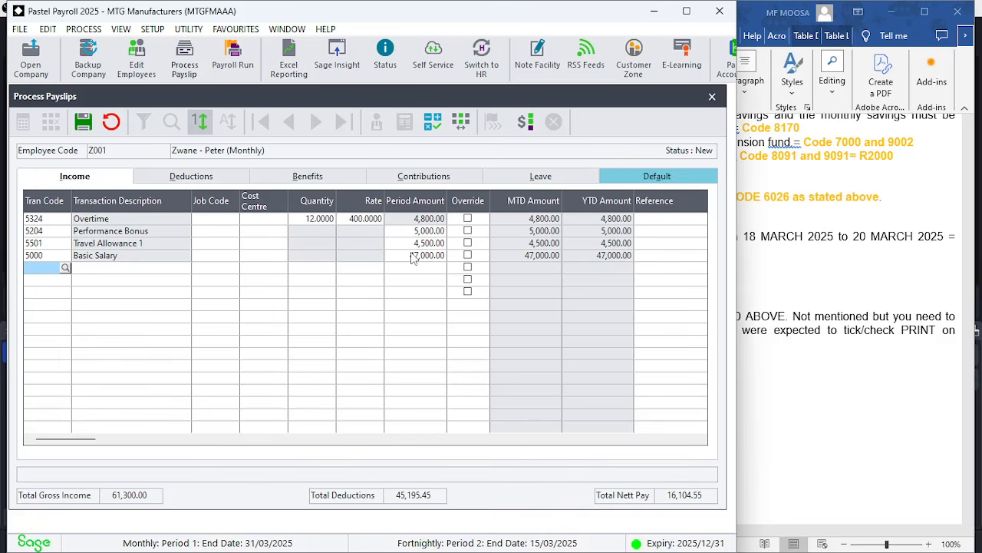
Save Zwane's payslip, review its default transactions and close the payslip processing window
click(83, 125)
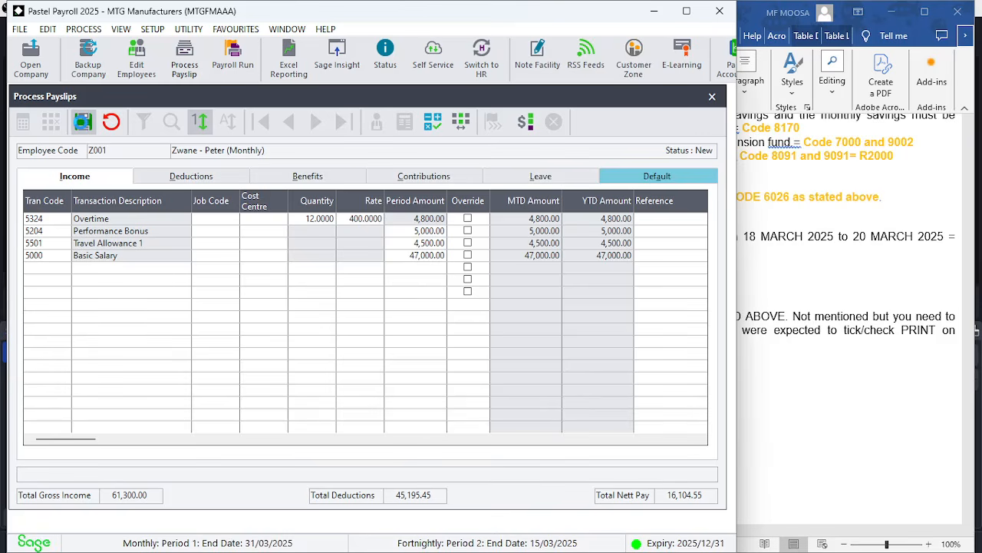
click(645, 179)
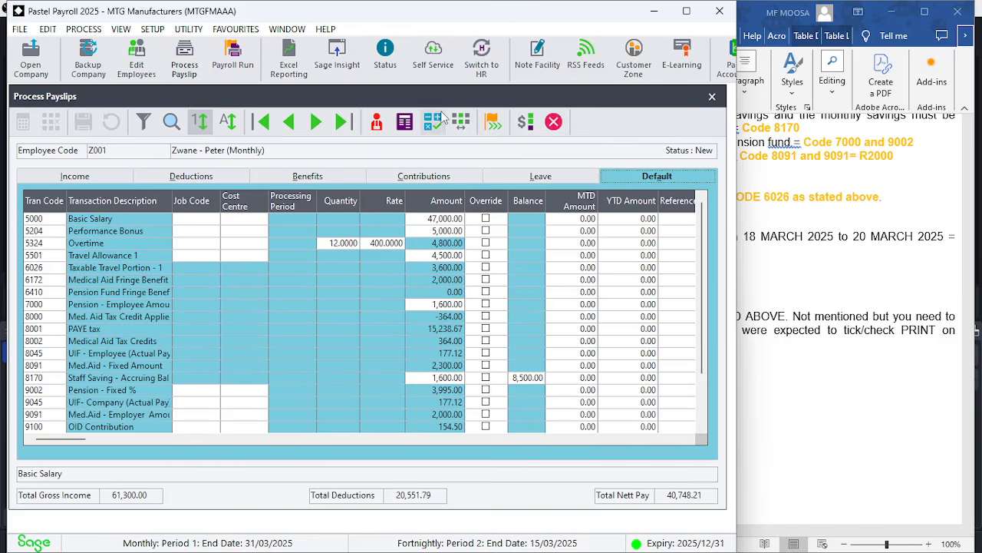
click(712, 97)
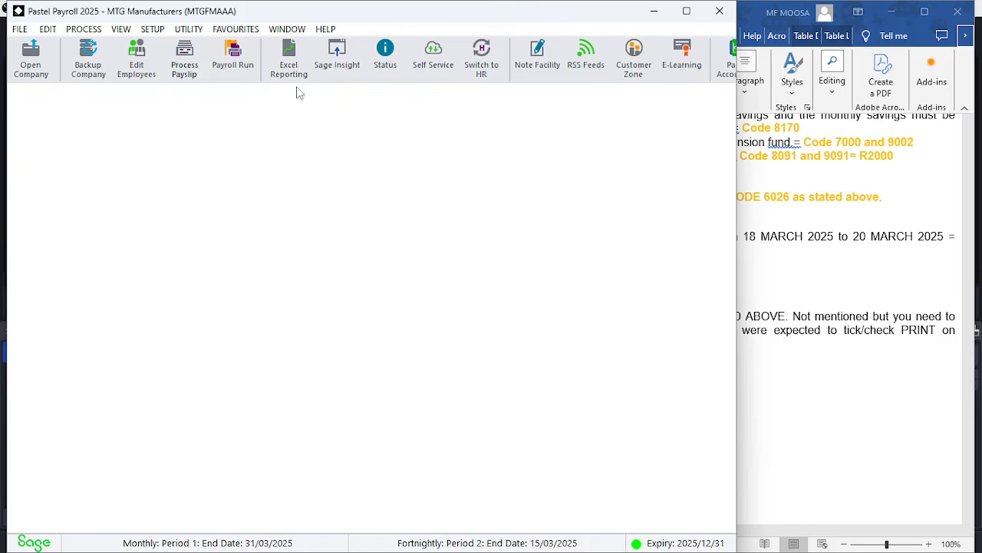
click(185, 64)
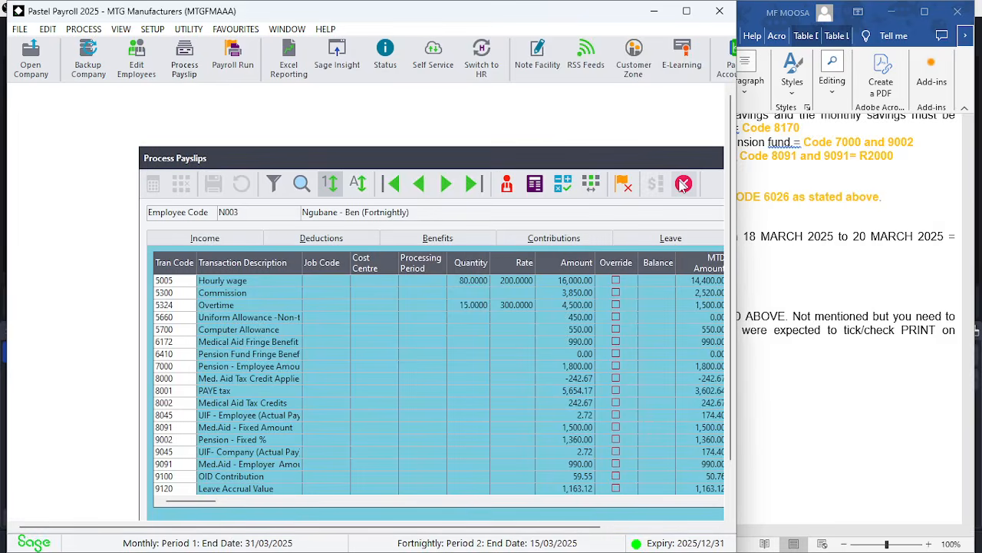
click(683, 184)
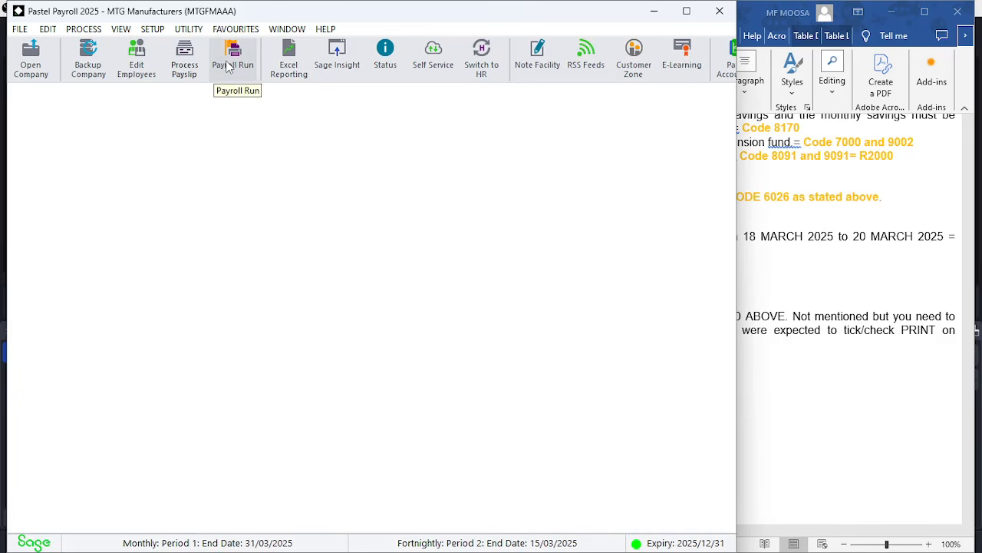
click(85, 29)
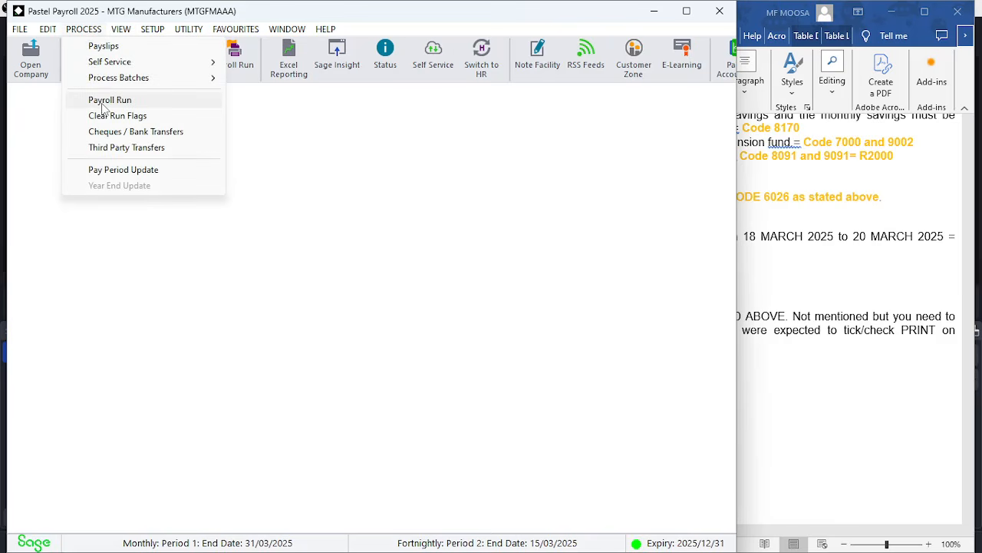
click(268, 131)
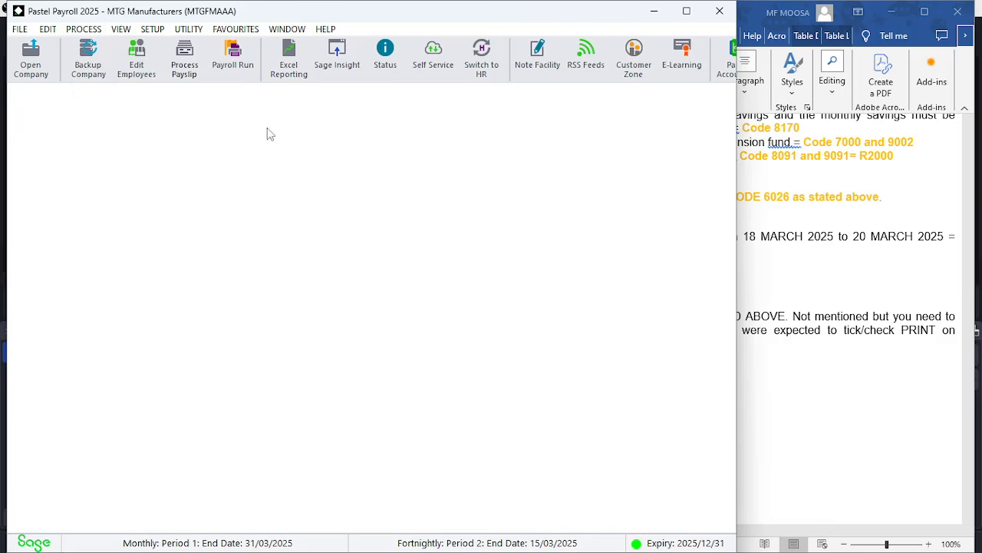
Run the payroll for Zwane only, performing the final calculation and payslip printing simultaneously
click(232, 53)
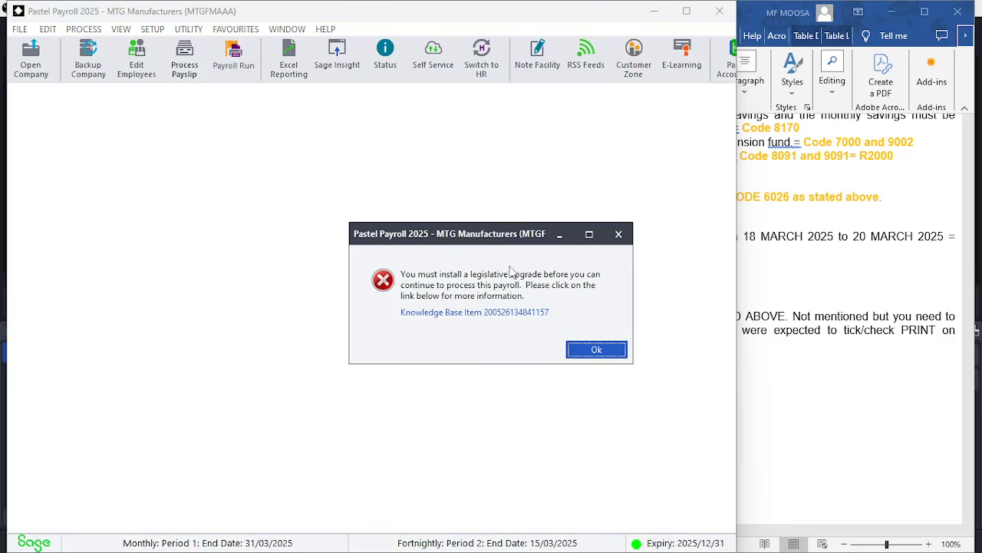
click(592, 351)
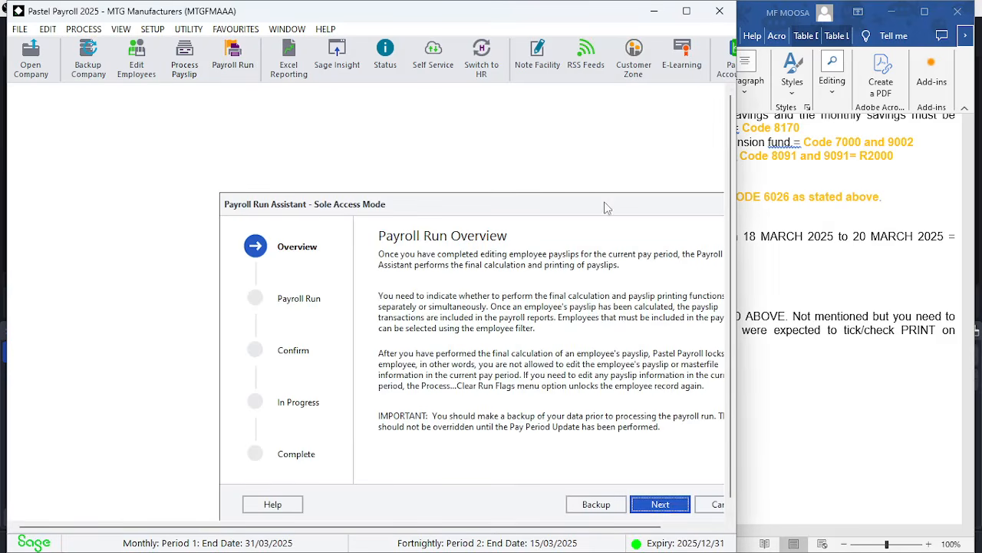
drag(604, 207, 430, 104)
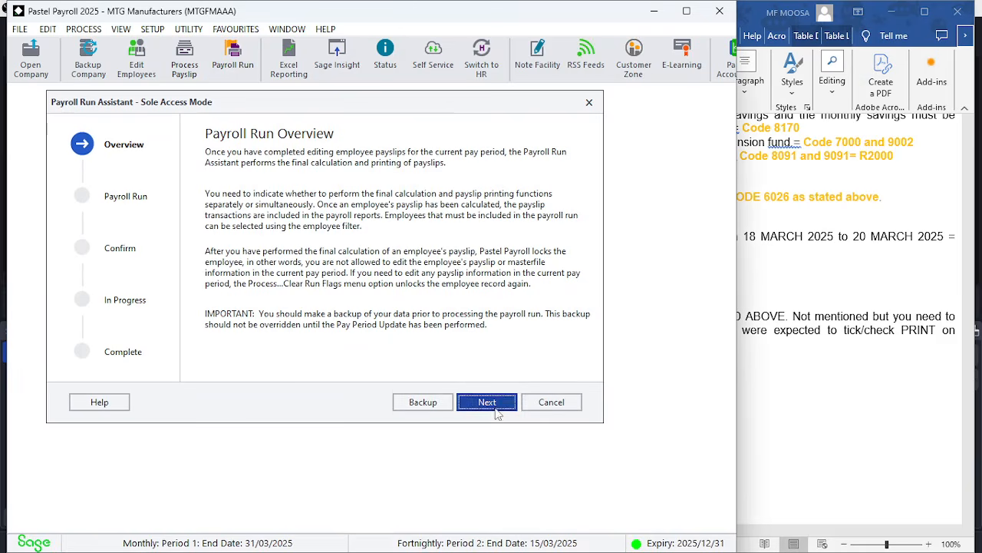
click(496, 407)
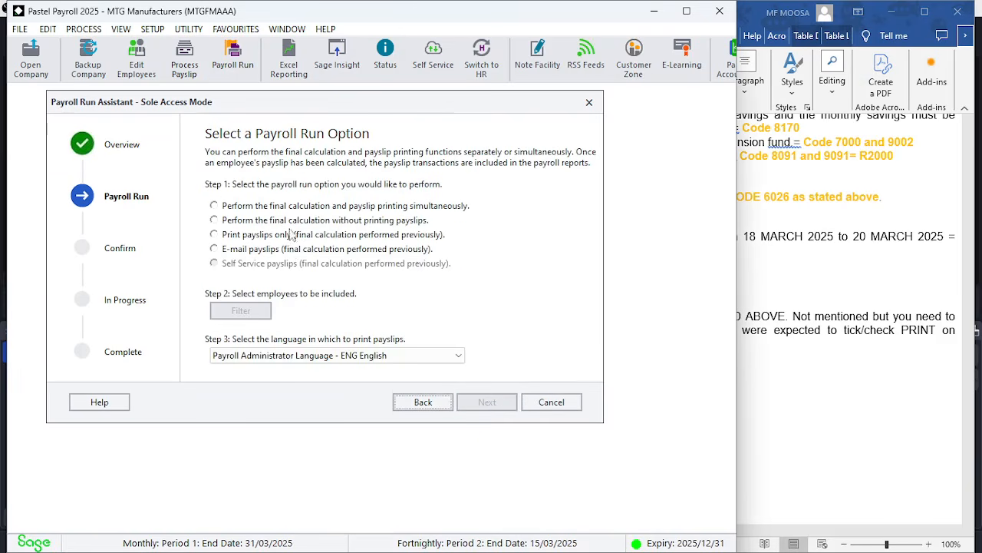
click(315, 209)
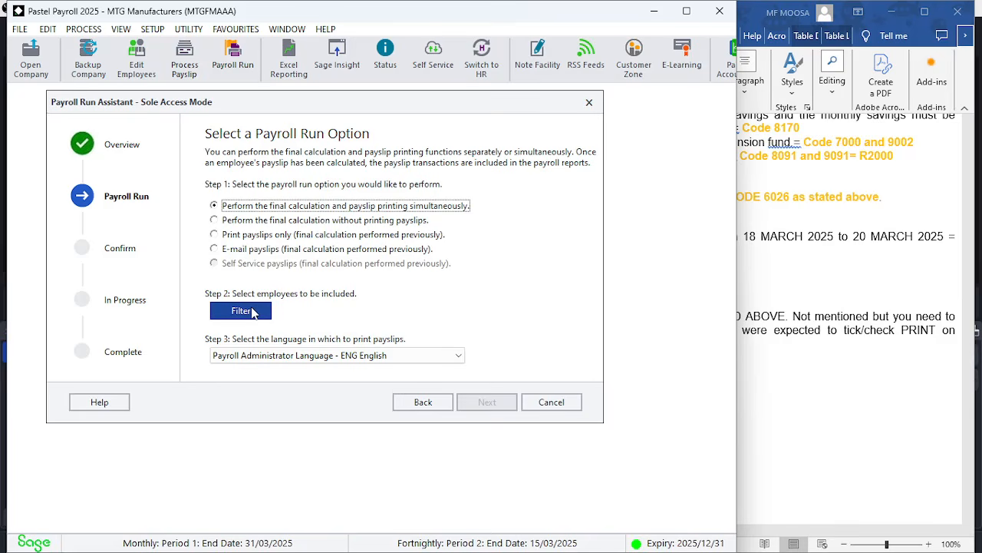
click(253, 311)
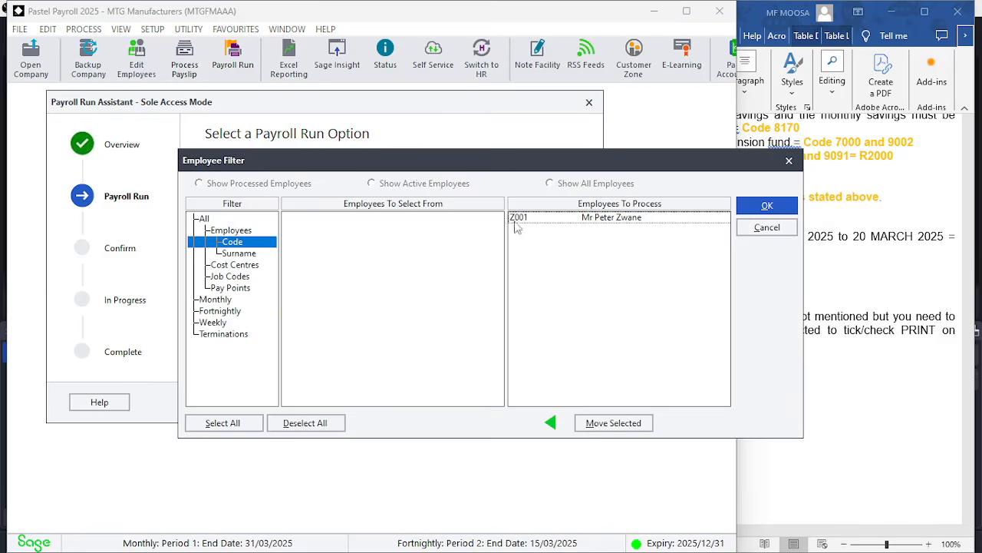
click(621, 217)
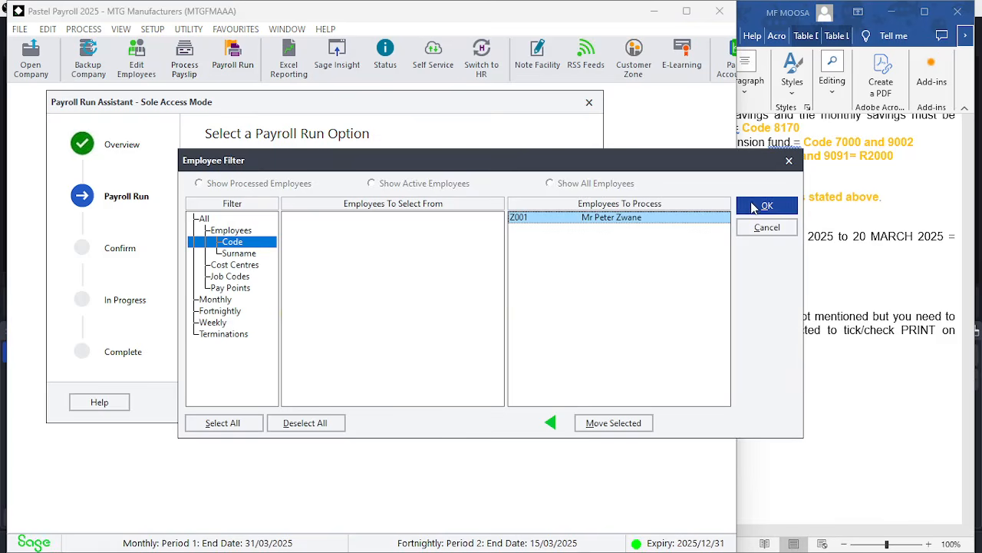
click(764, 205)
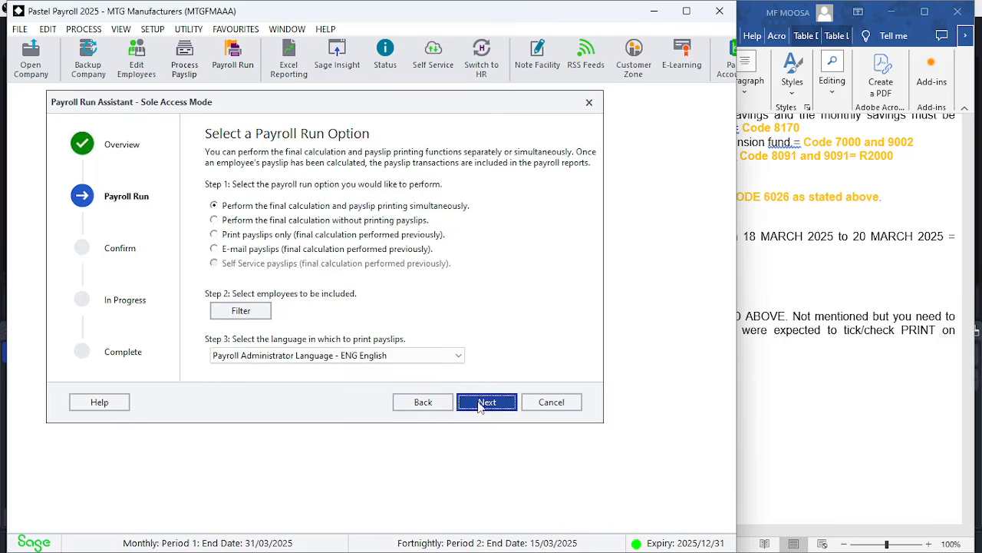
click(483, 403)
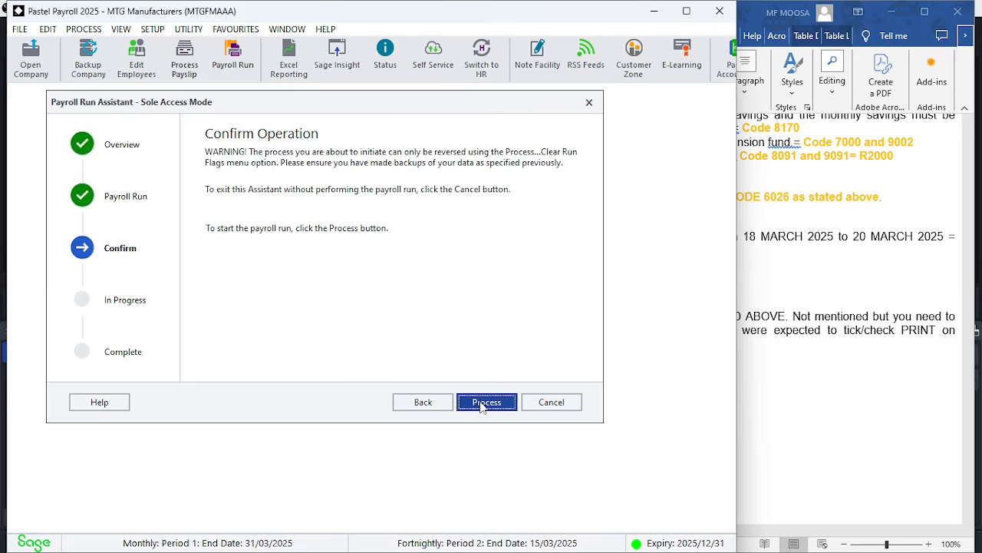
click(482, 406)
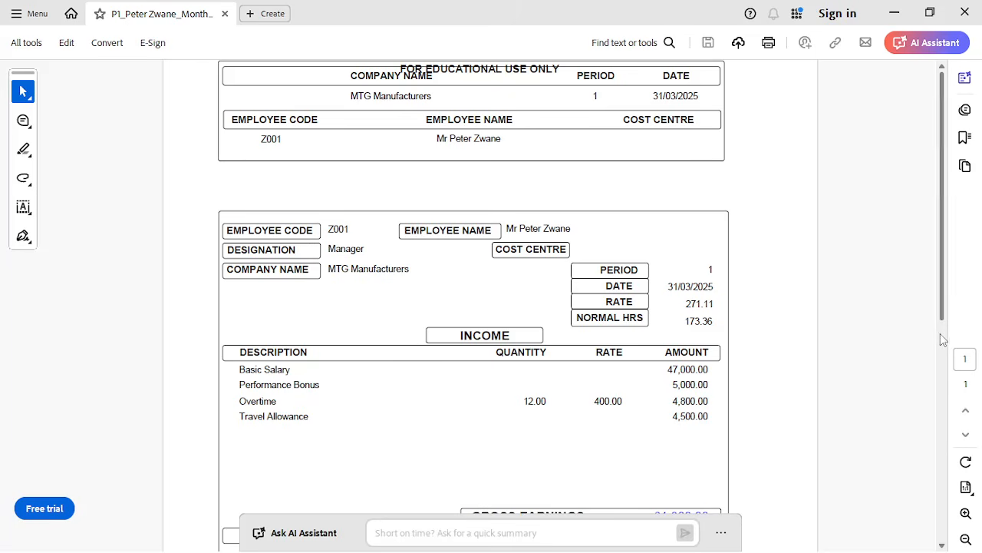
Review Zwane's generated payslip PDF, close it and return to the exam paper instructions
drag(940, 320, 944, 449)
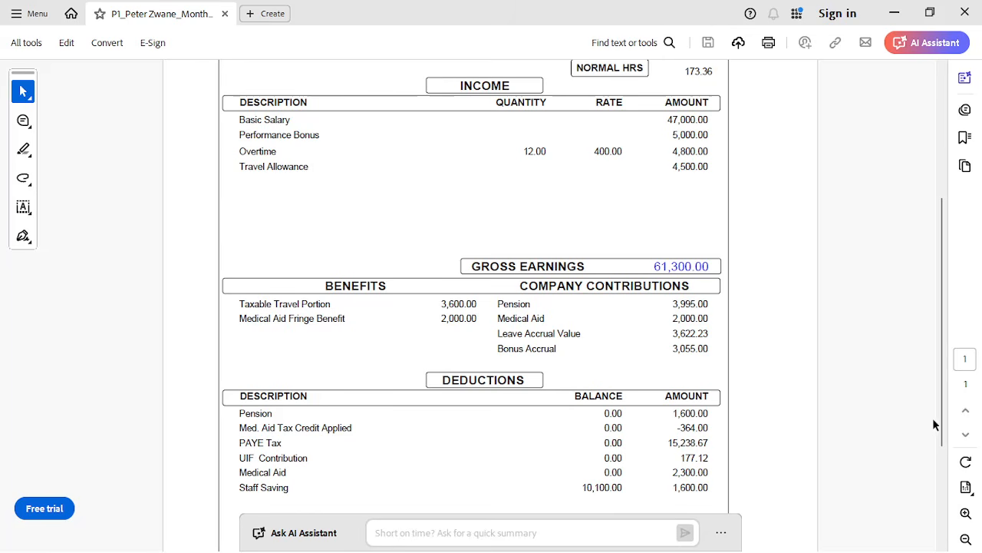
drag(938, 425, 934, 490)
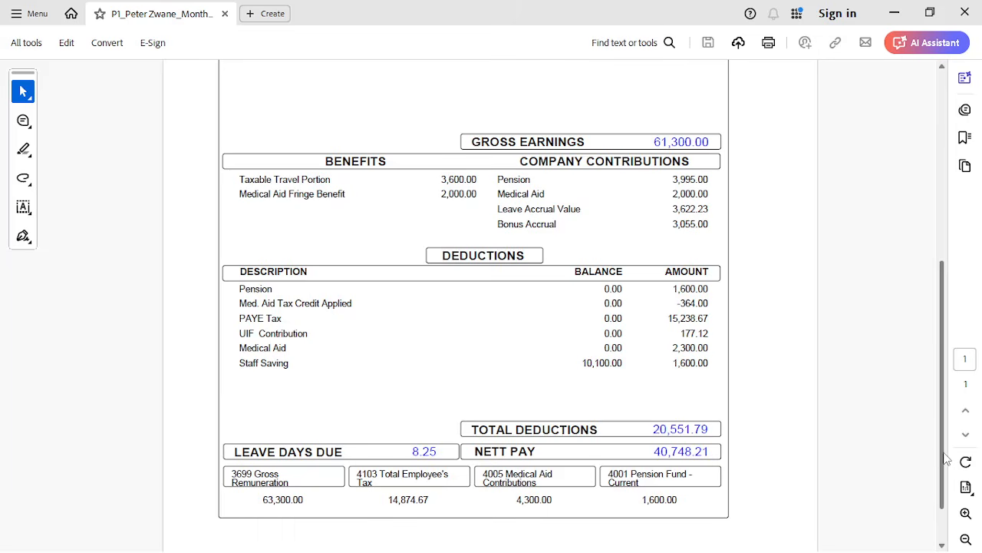
drag(947, 460, 957, 248)
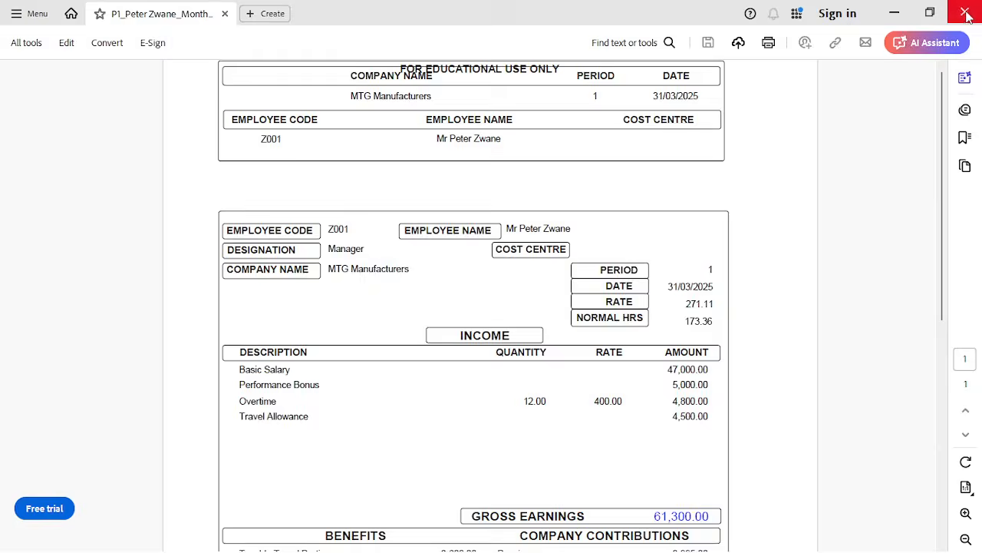
click(965, 13)
click(966, 14)
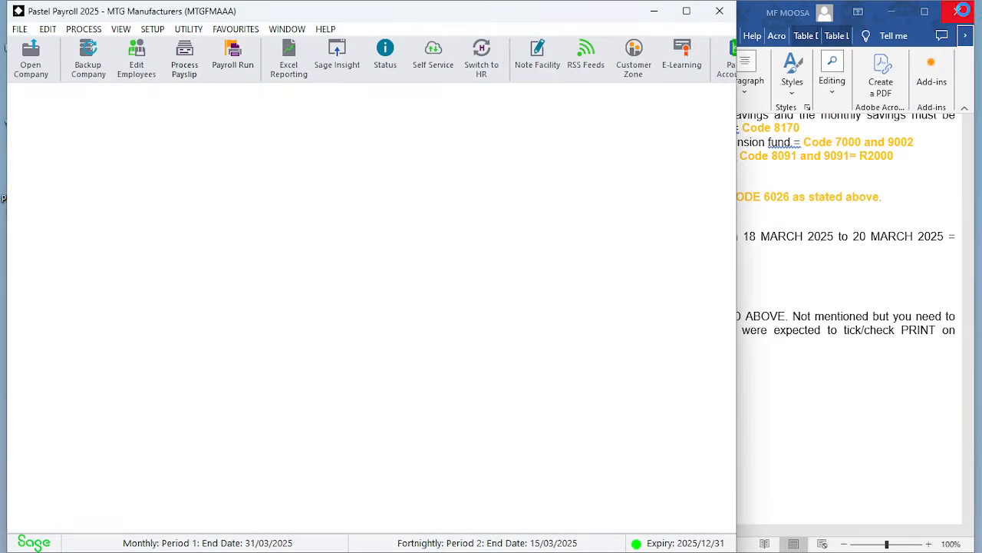
click(770, 263)
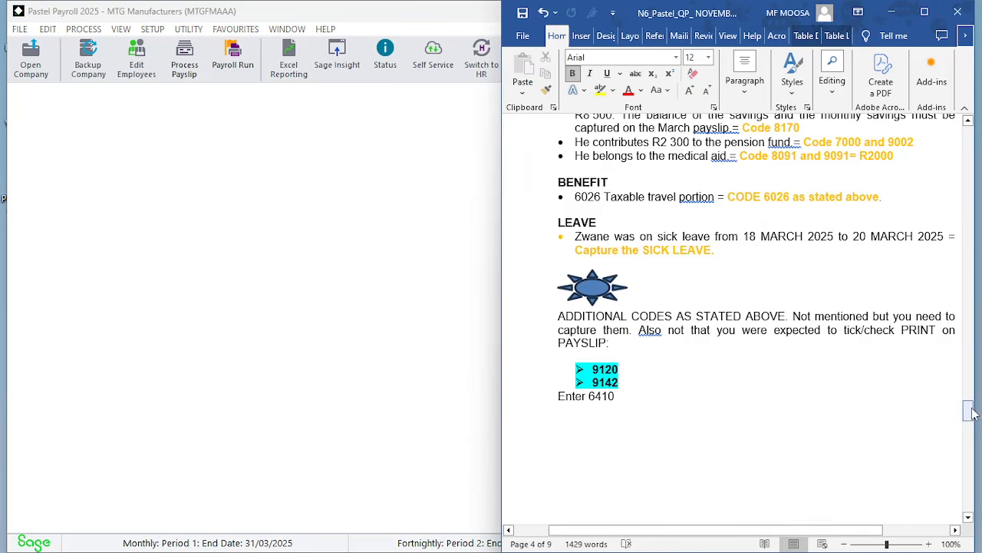
drag(974, 410, 973, 411)
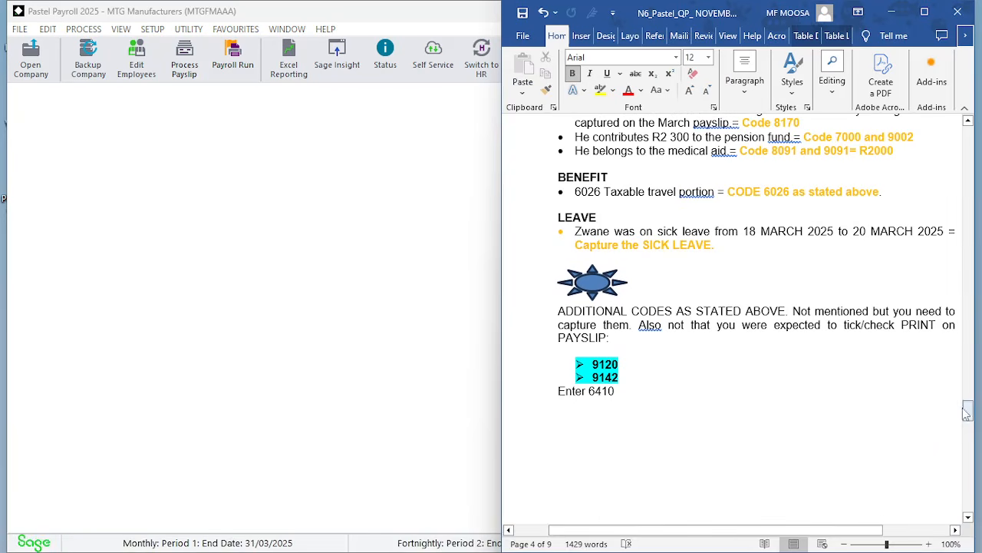
Open the Leave History report from the payroll reports, as required by the exam printouts list
drag(967, 413, 973, 228)
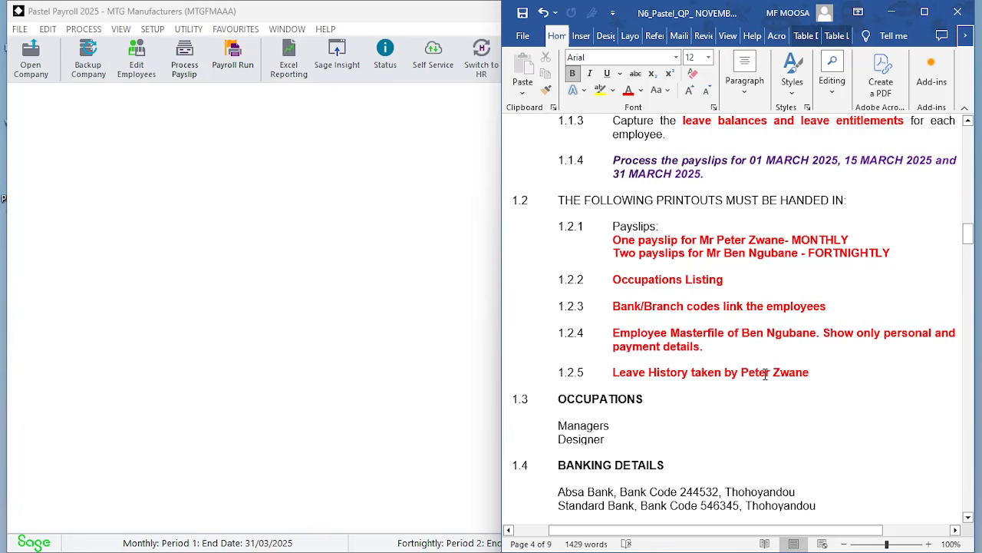
click(283, 278)
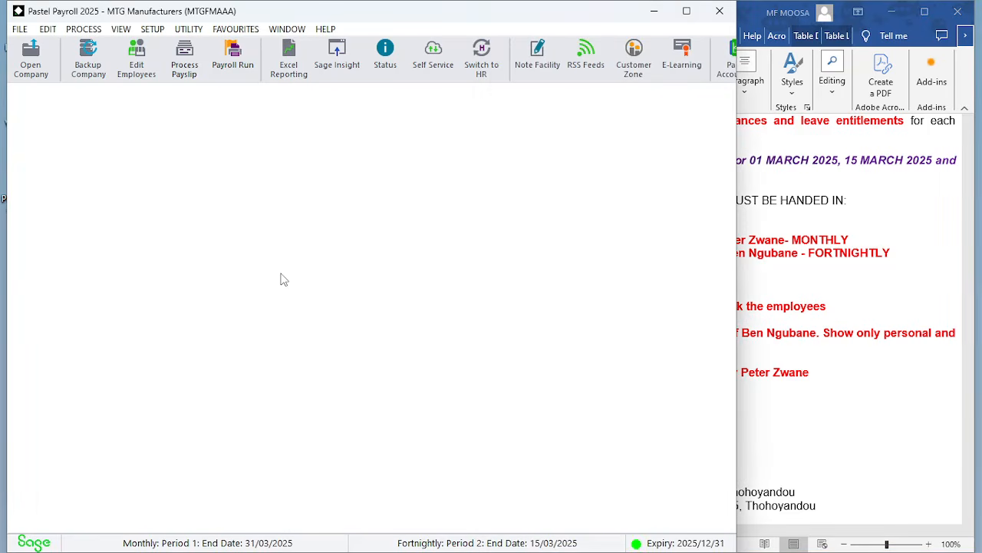
click(123, 31)
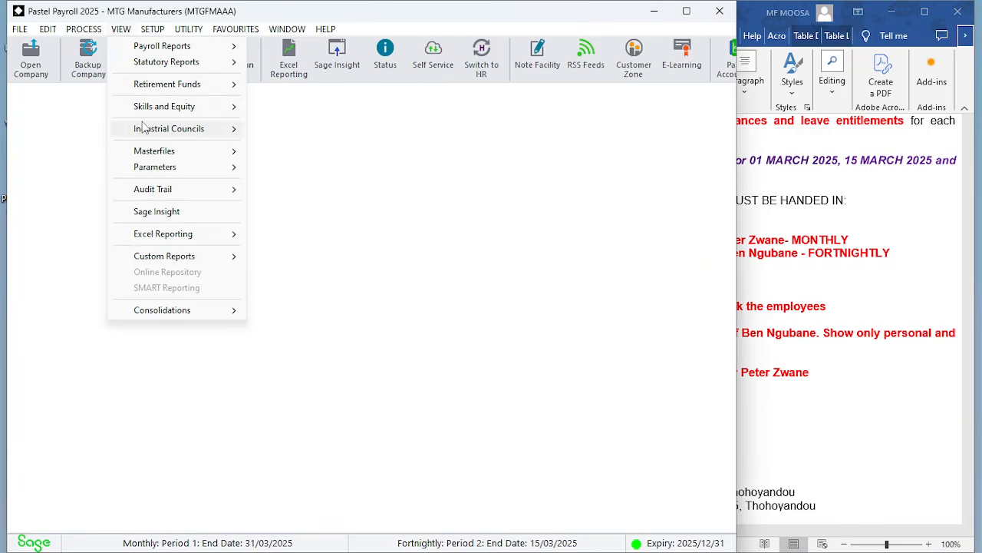
mouse_move(236, 167)
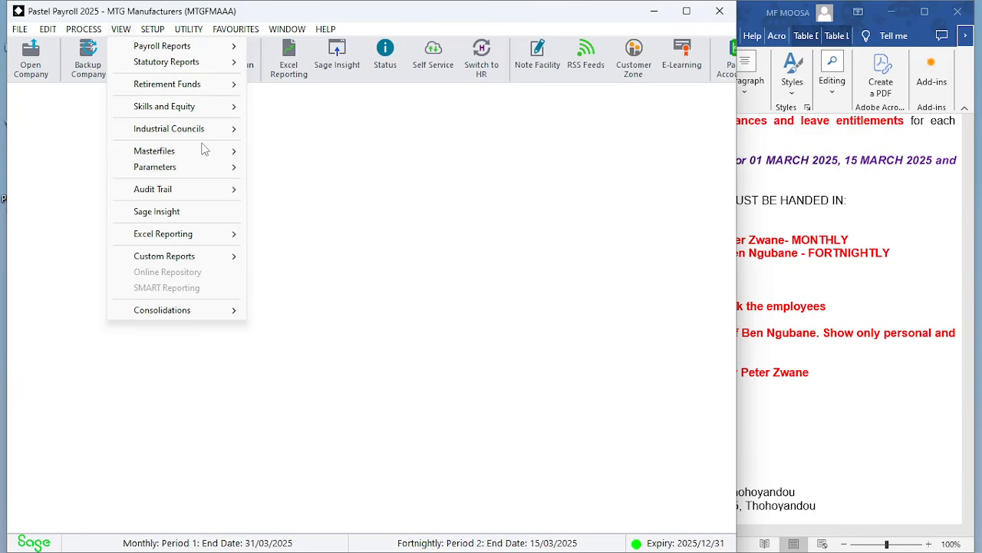
mouse_move(205, 151)
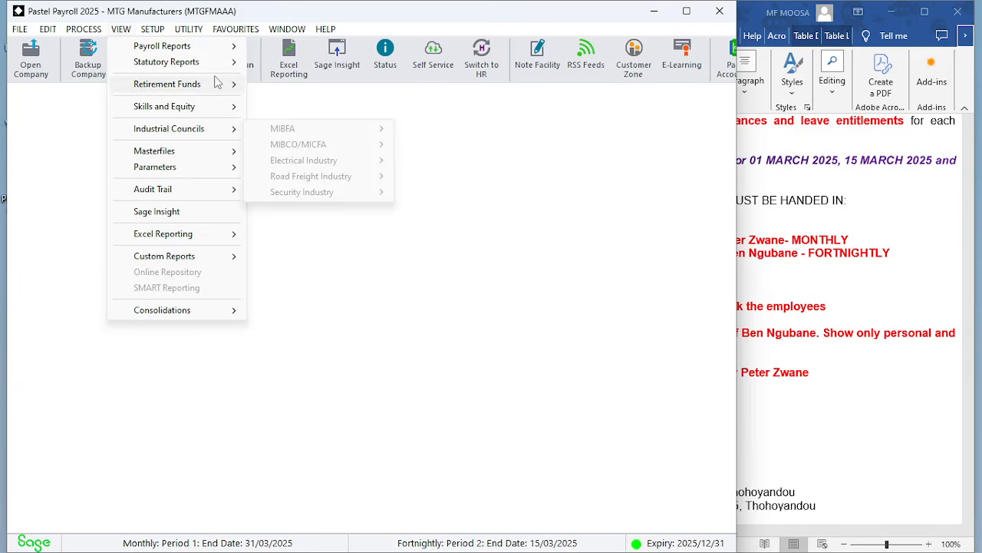
mouse_move(222, 48)
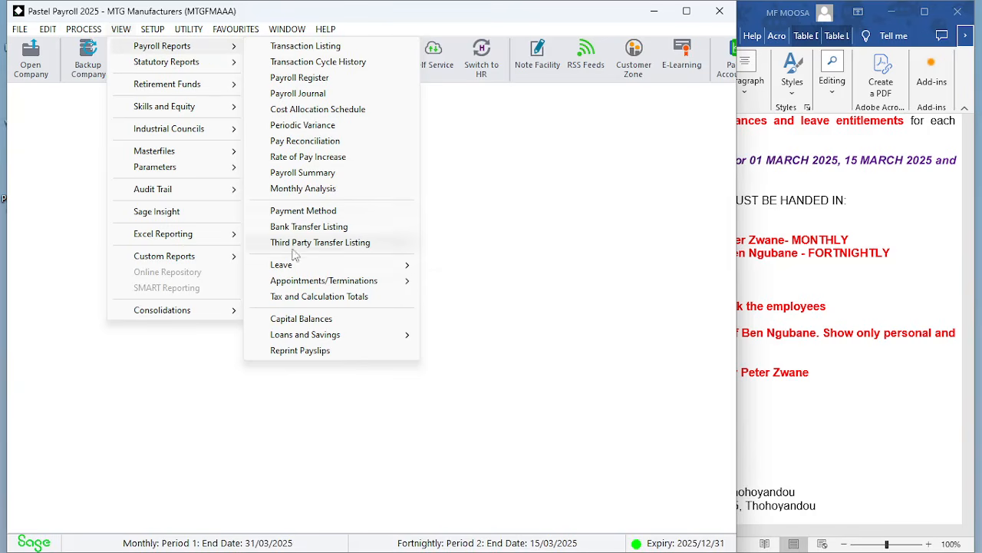
mouse_move(300, 267)
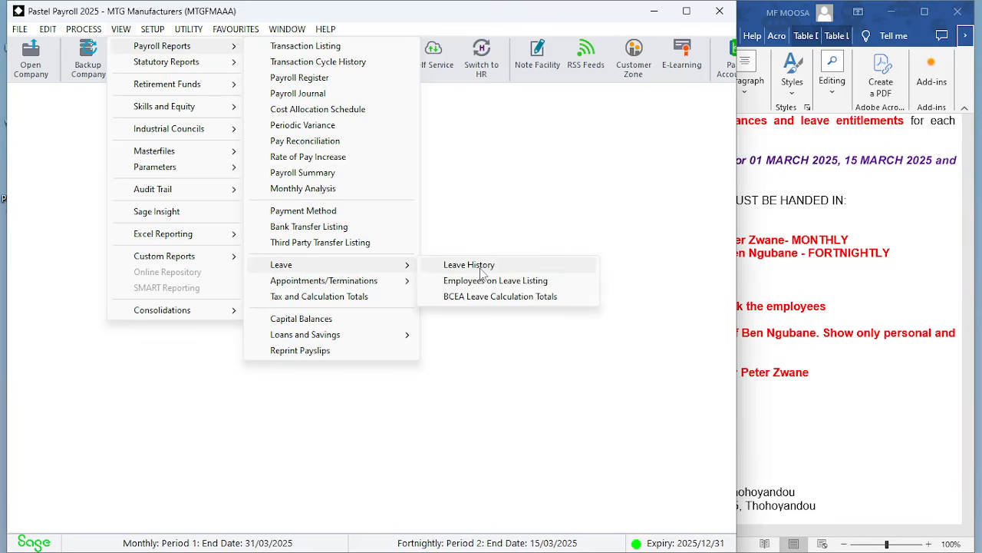
click(511, 195)
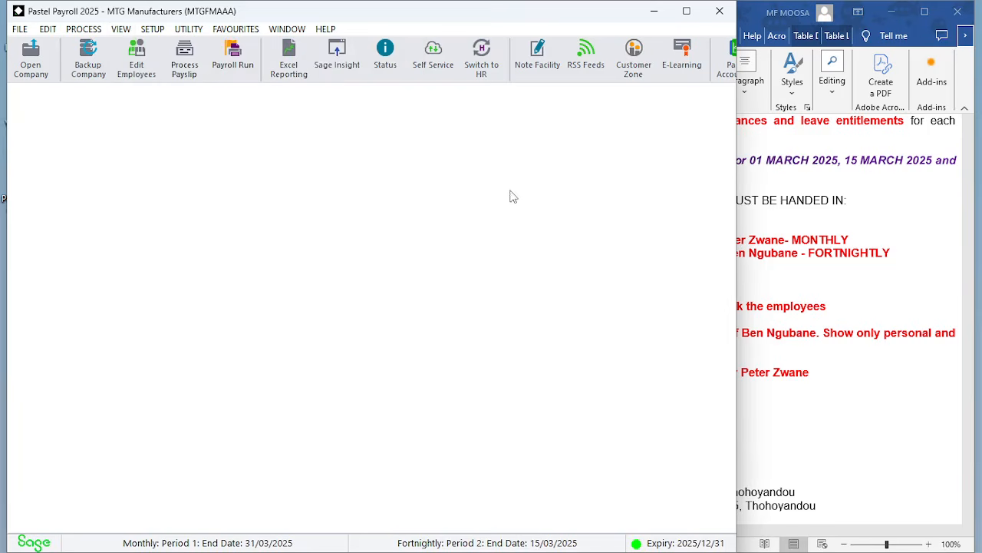
click(123, 30)
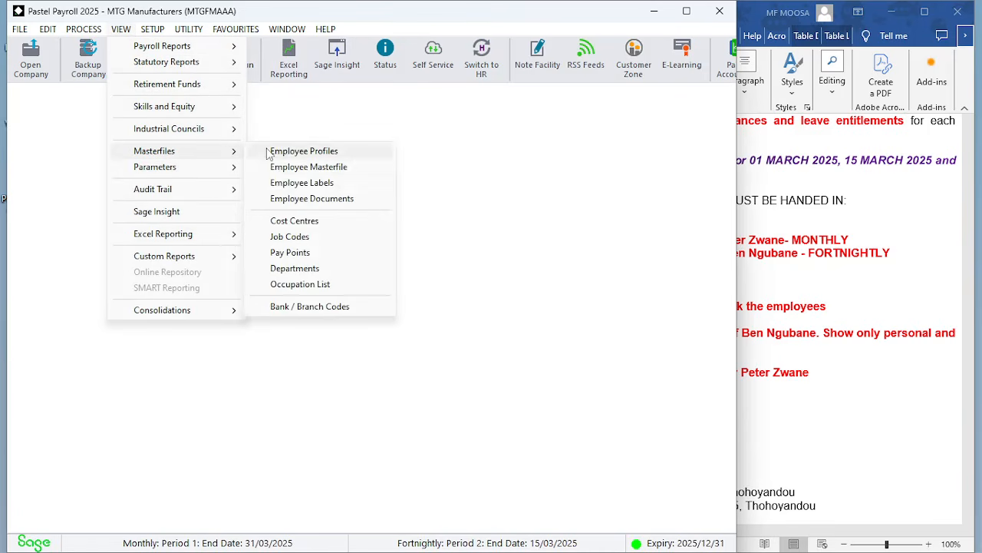
click(146, 30)
mouse_move(161, 50)
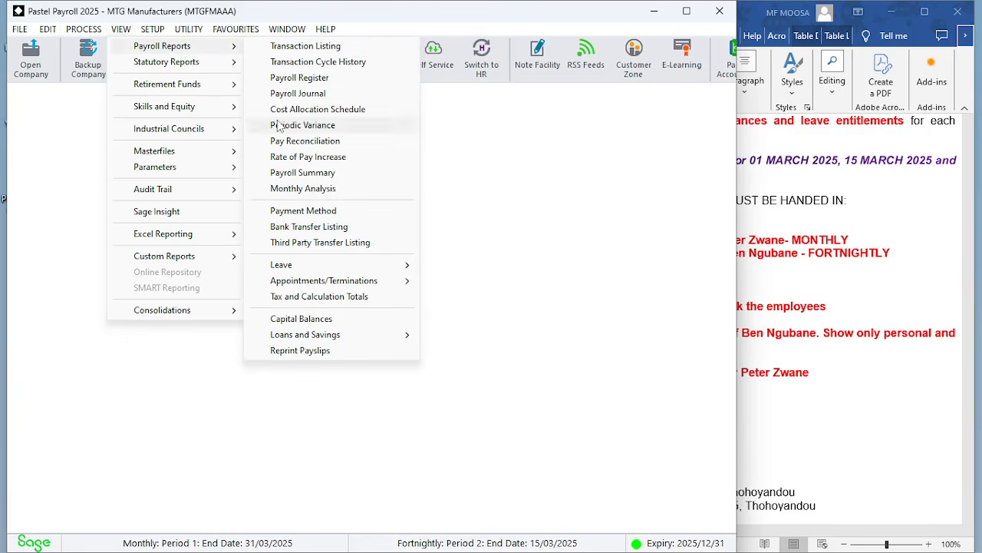
mouse_move(282, 269)
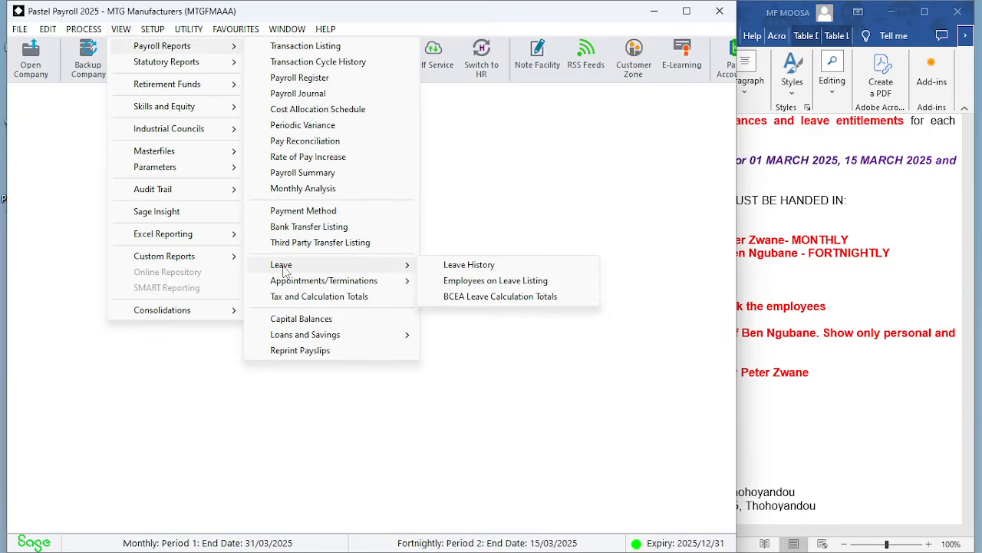
click(487, 271)
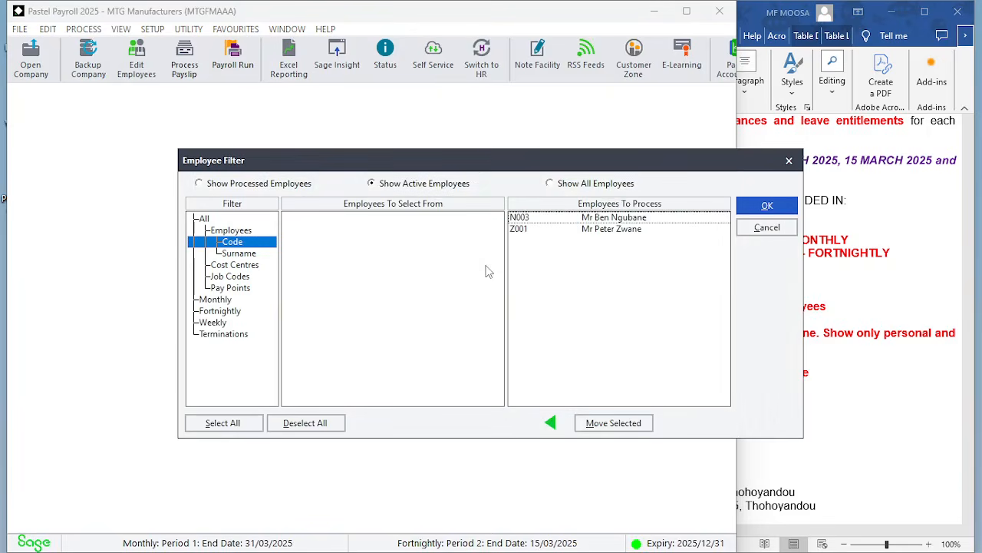
click(625, 220)
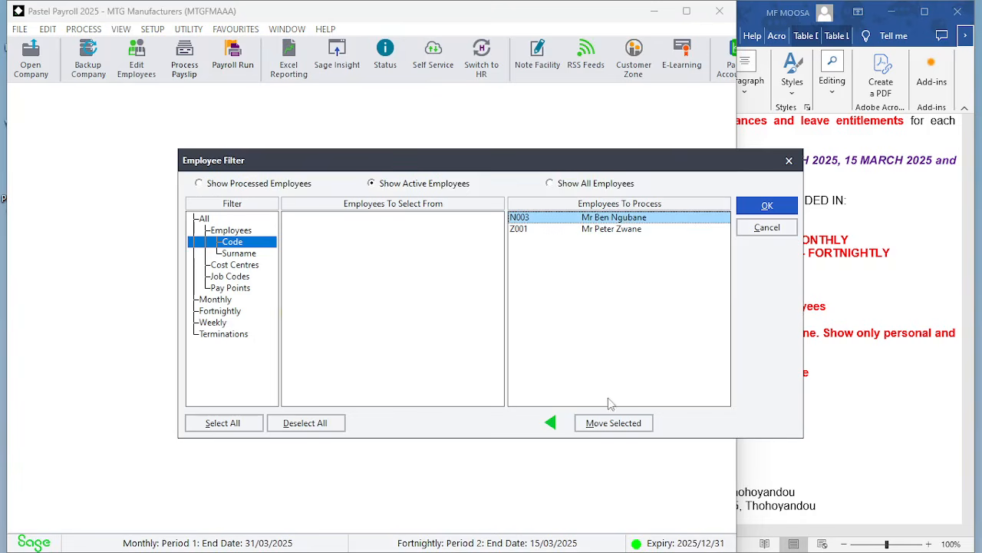
click(606, 426)
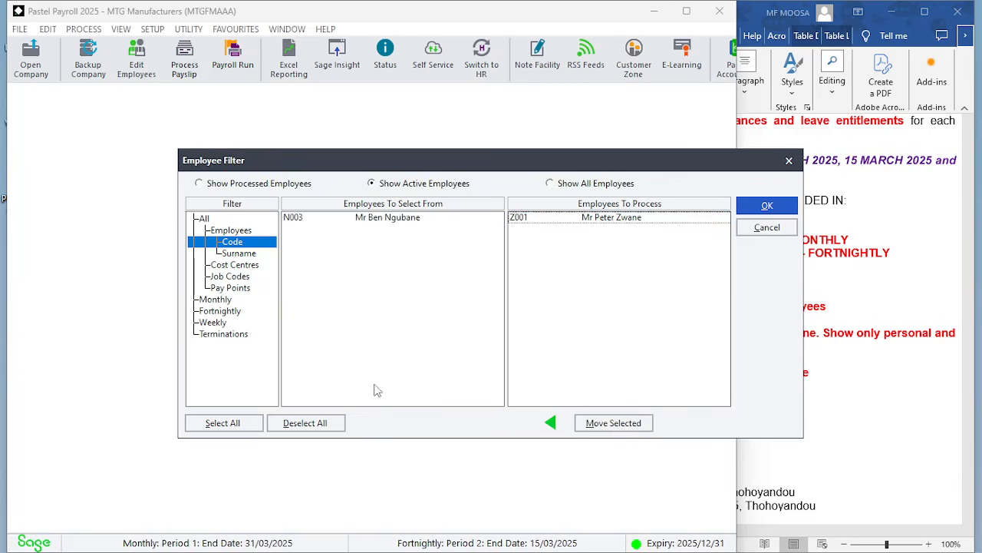
click(604, 221)
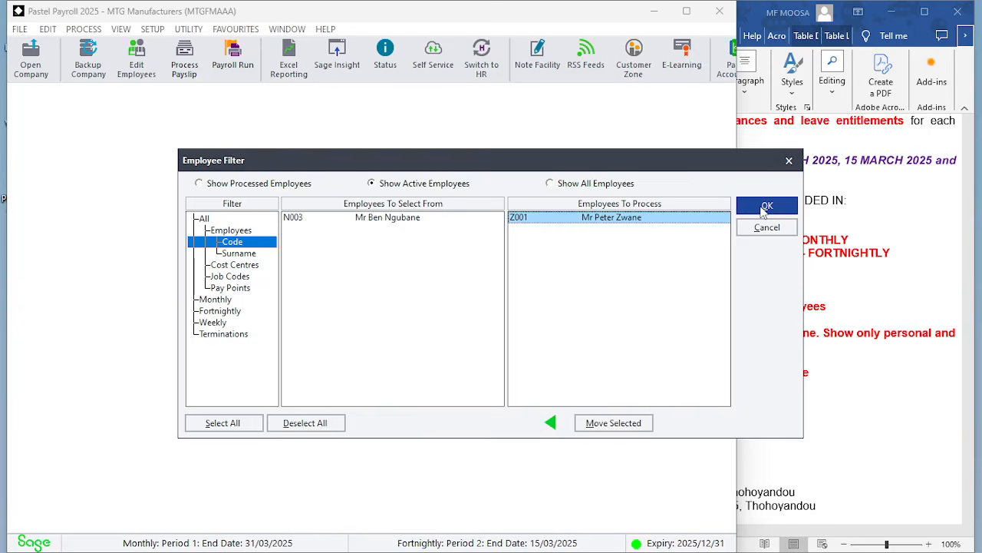
click(767, 207)
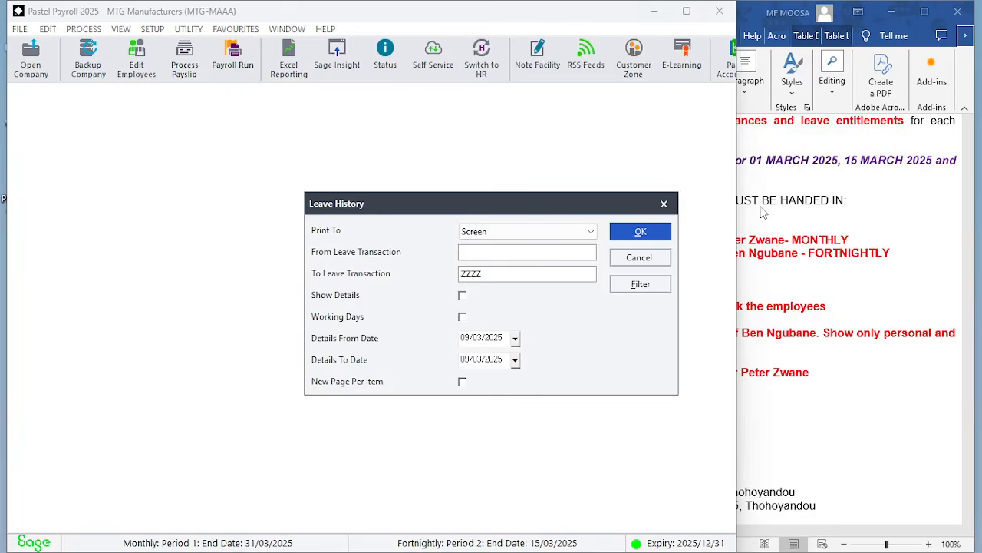
click(641, 232)
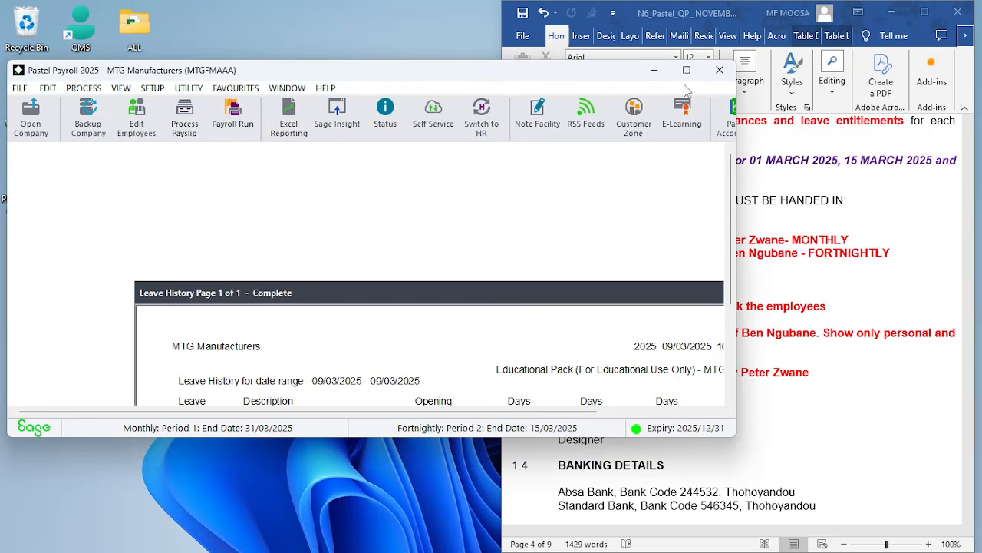
Review Zwane's leave history report in an enlarged window
click(686, 69)
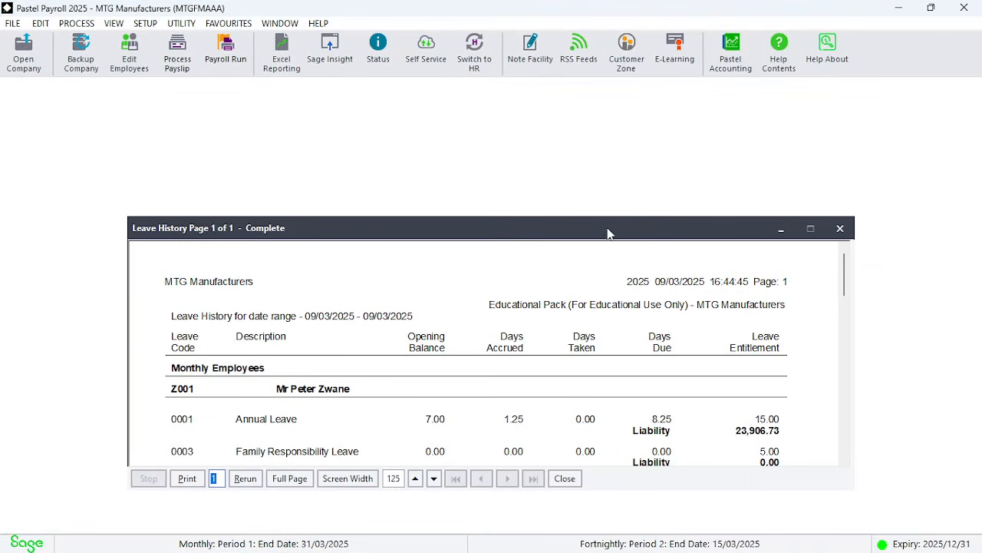
drag(607, 232, 551, 88)
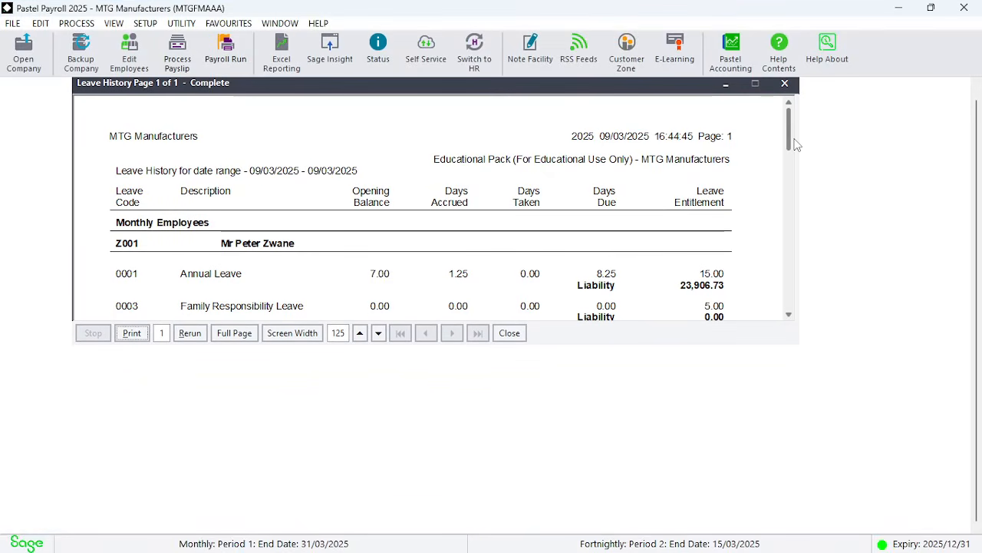
drag(795, 142, 795, 165)
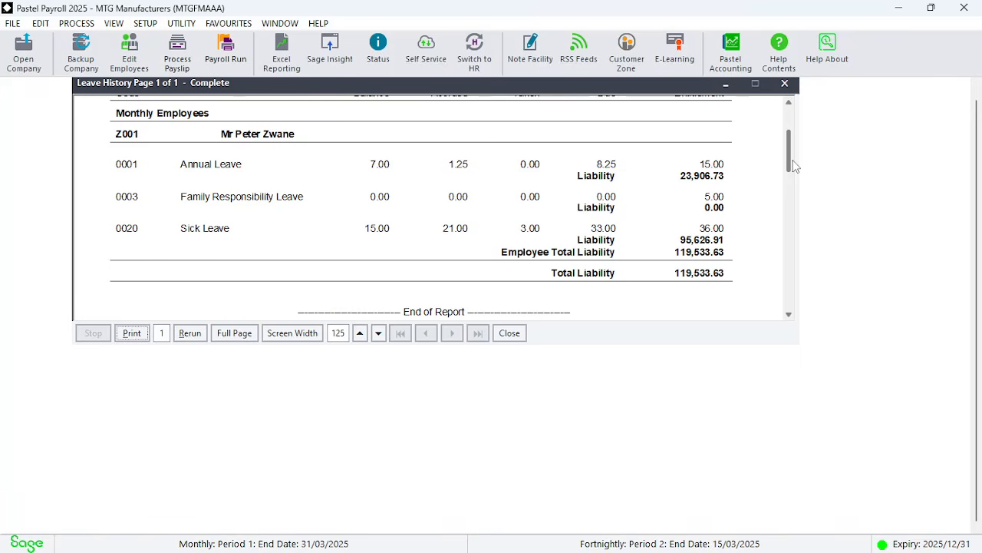
mouse_move(794, 165)
mouse_down()
mouse_move(792, 152)
mouse_move(791, 195)
mouse_move(784, 176)
mouse_move(794, 168)
mouse_up()
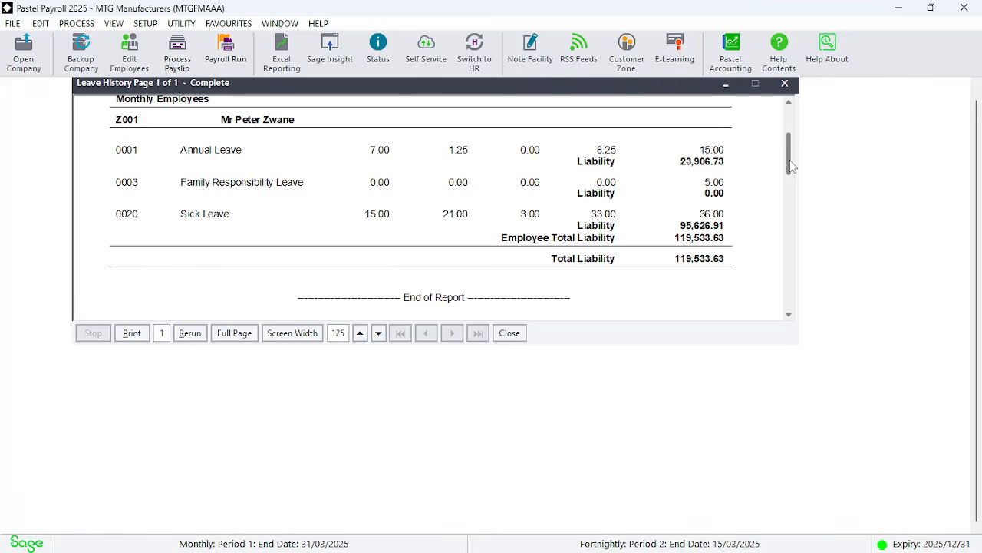
drag(789, 159, 791, 148)
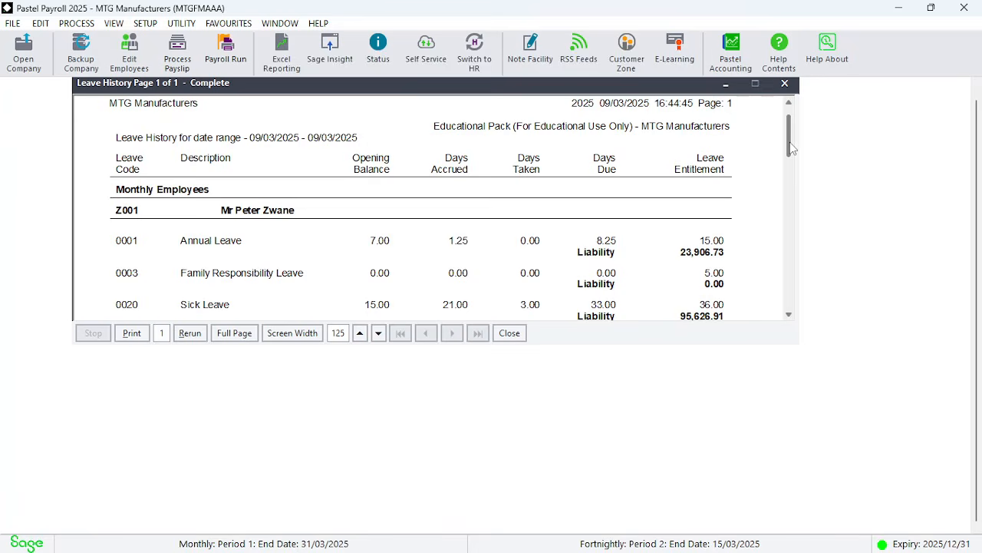
mouse_move(791, 148)
mouse_down()
mouse_move(790, 165)
mouse_move(787, 152)
mouse_up()
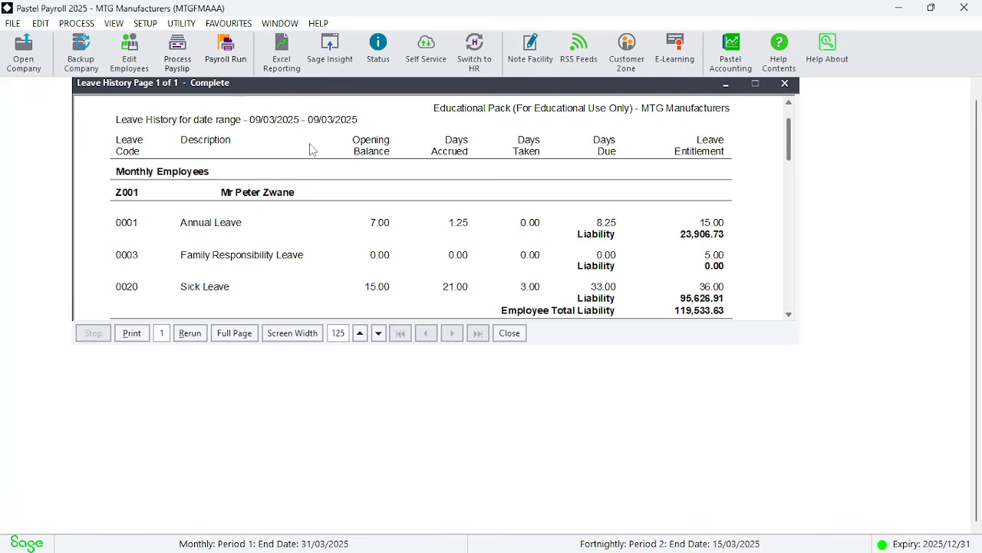
Rerun the Leave History report with details from 01/03/2025 to 31/03/2025
click(197, 334)
click(197, 333)
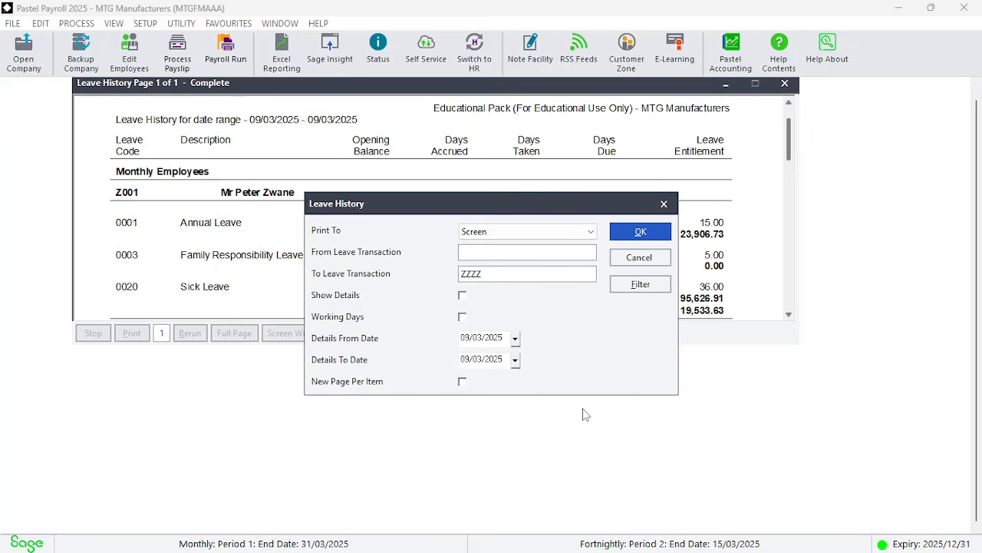
click(517, 339)
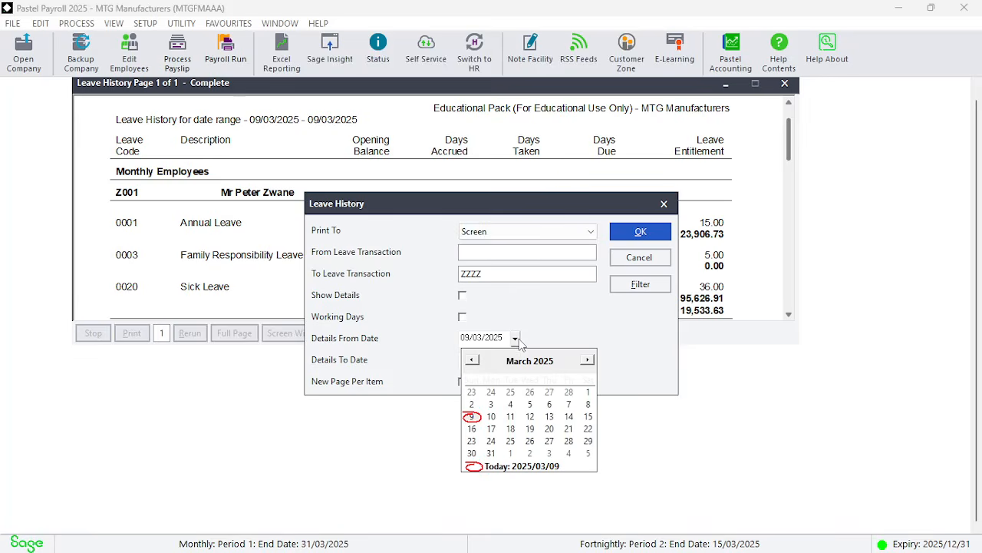
click(588, 391)
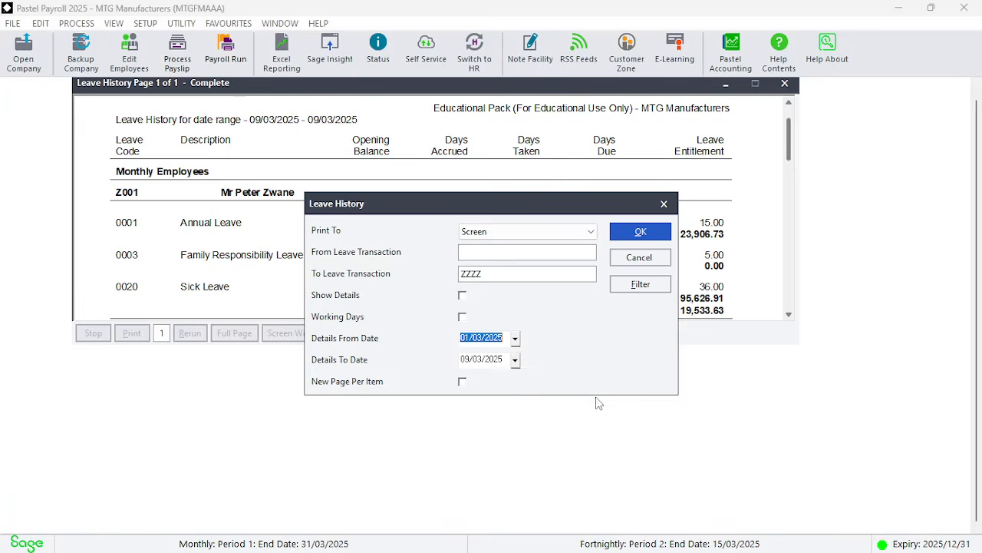
click(515, 359)
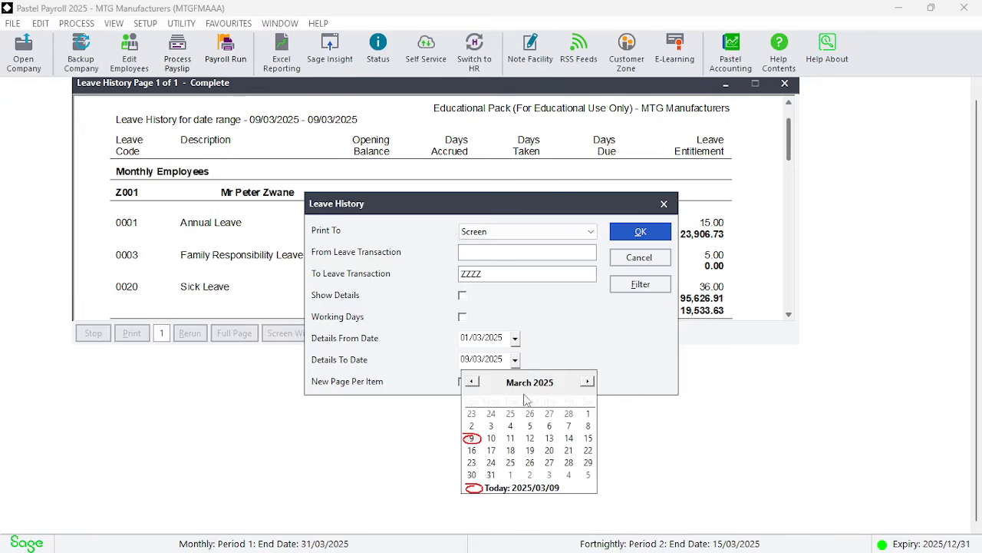
click(490, 475)
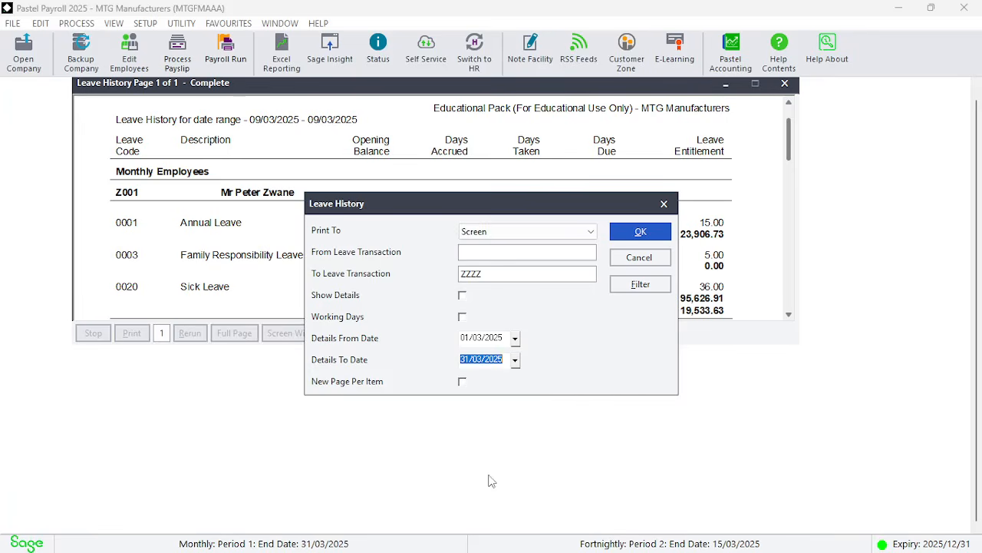
click(659, 235)
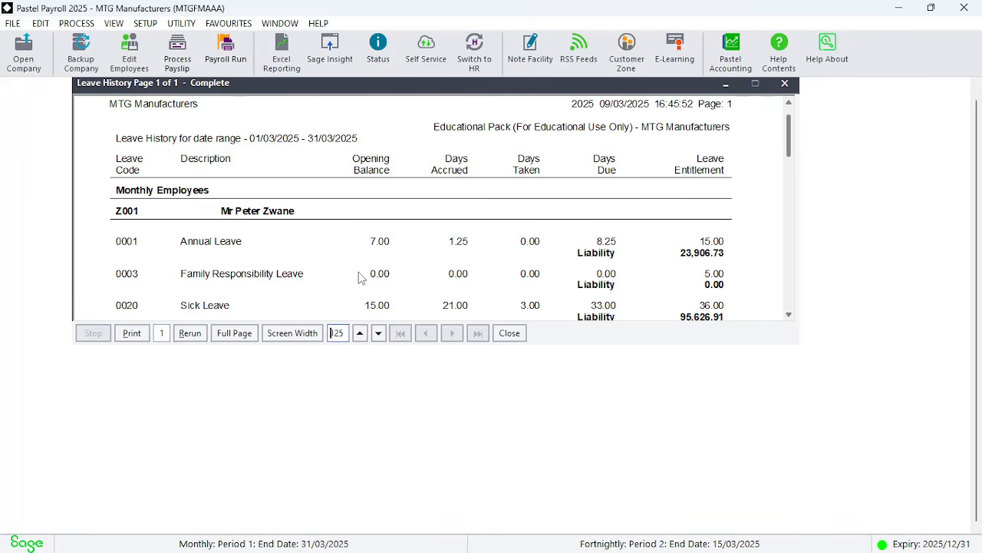
Scroll through the March leave history report and close it
click(789, 314)
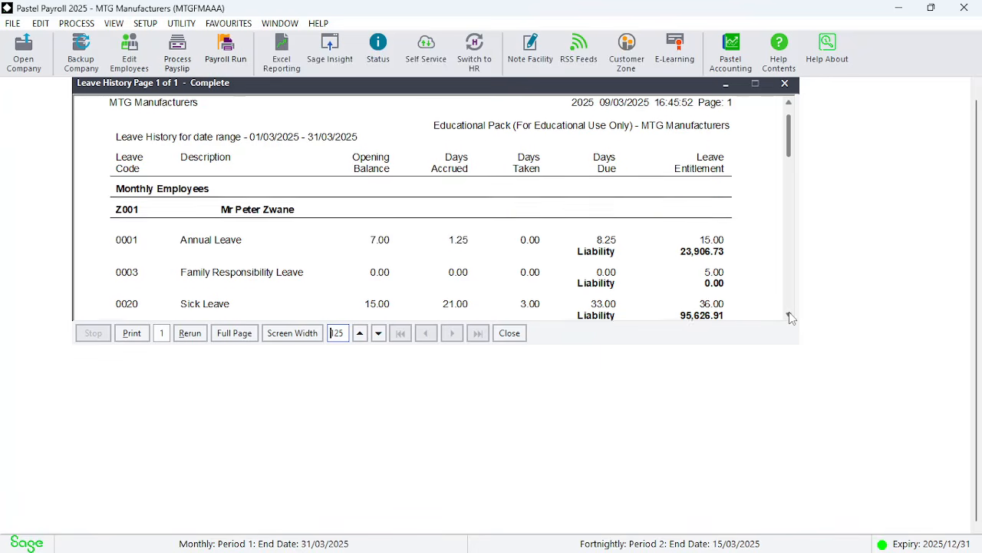
click(789, 315)
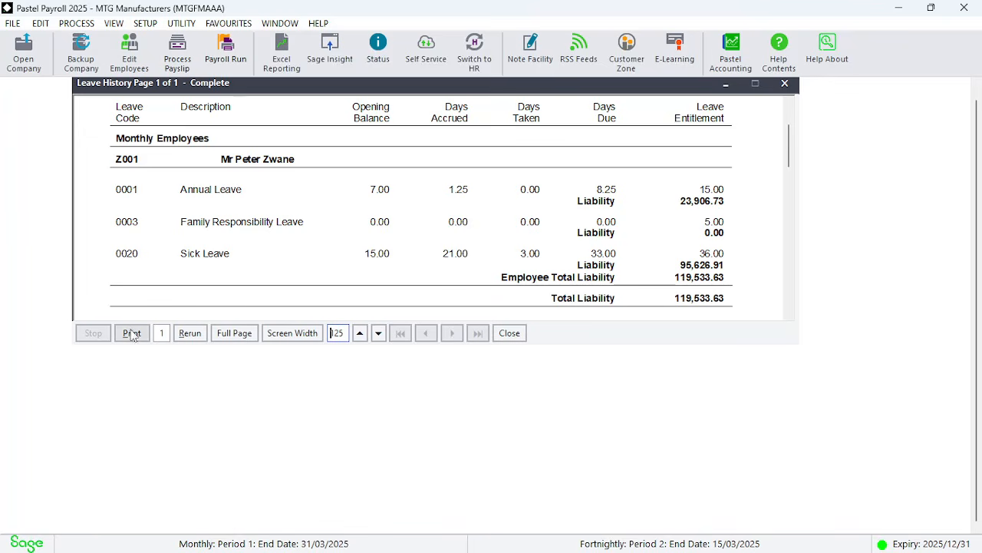
click(519, 336)
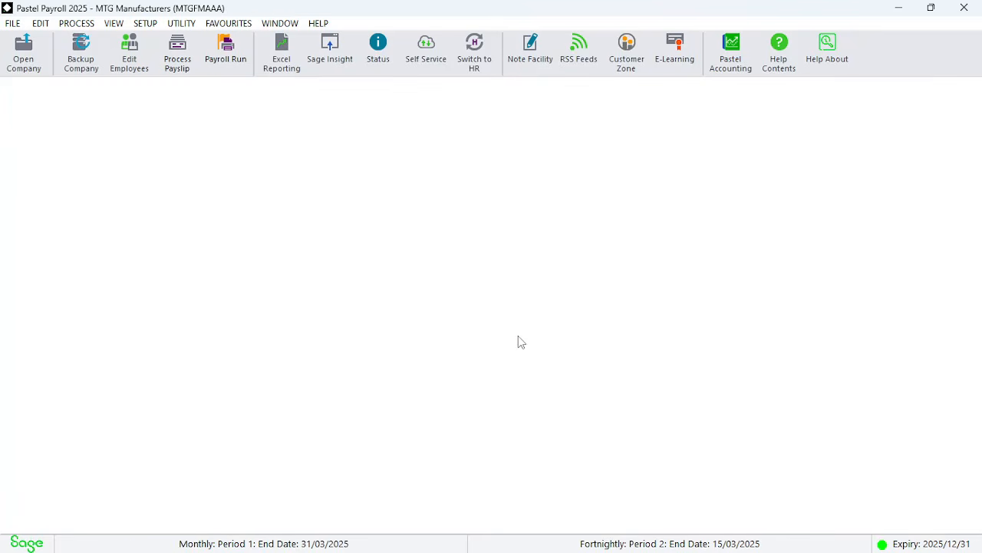